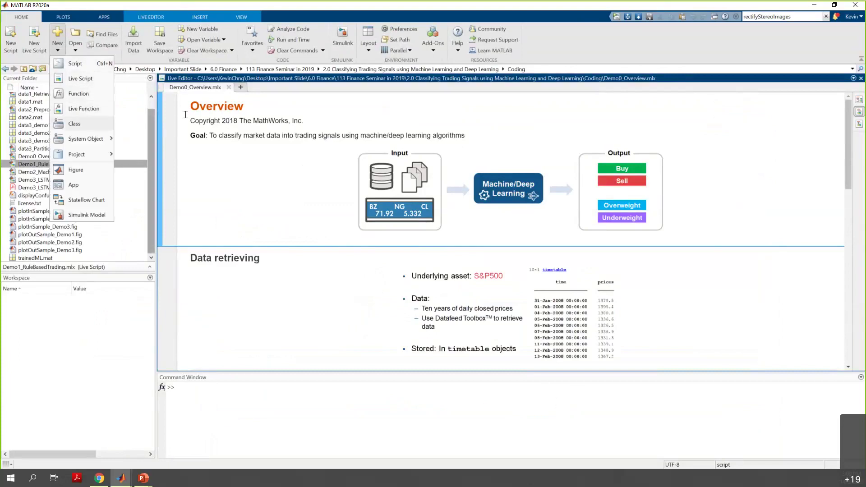
Close the new-file menu and highlight the overview text and input-output diagram in Demo0_Overview.
{"action": "left_click", "coordinate": [198, 106]}
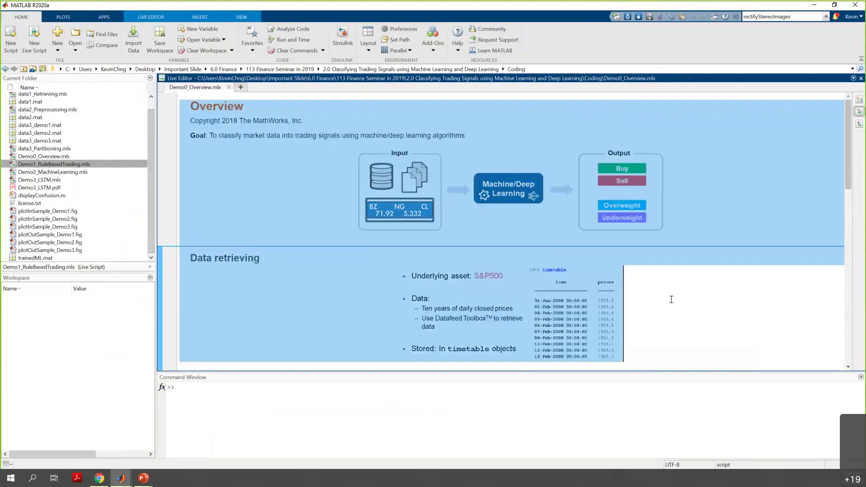
{"action": "left_click", "coordinate": [671, 297]}
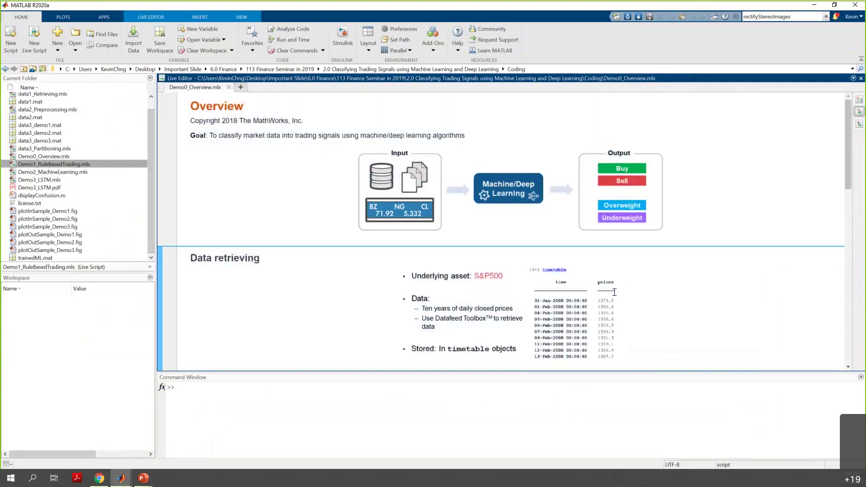
{"action": "left_click_drag", "start_coordinate": [244, 106], "coordinate": [456, 135]}
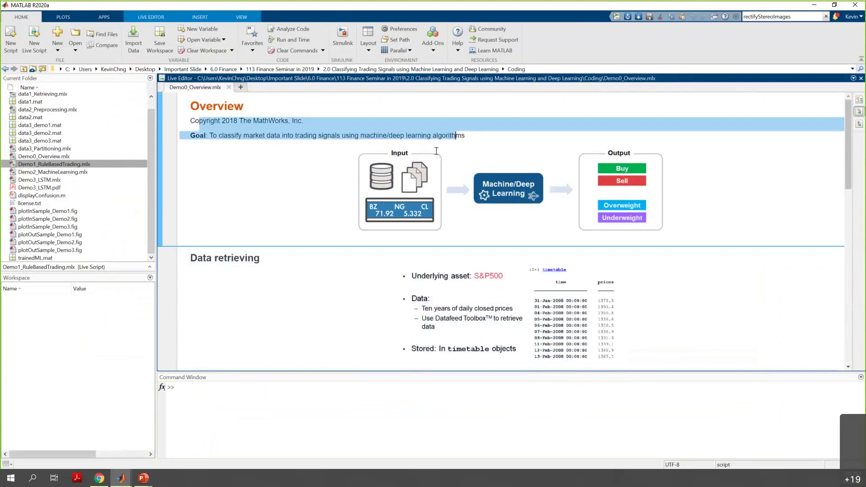
{"action": "left_click", "coordinate": [387, 203]}
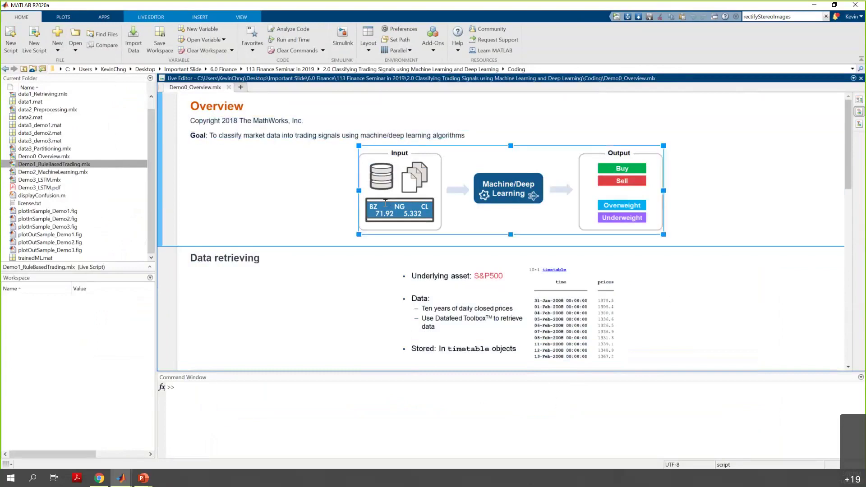
Highlight the 'edit data1_Retrieving.mlx' command and Data retrieving heading, then run that section.
{"action": "left_click", "coordinate": [261, 293]}
{"action": "scroll", "coordinate": [265, 276], "scroll_direction": "down", "scroll_amount": 3}
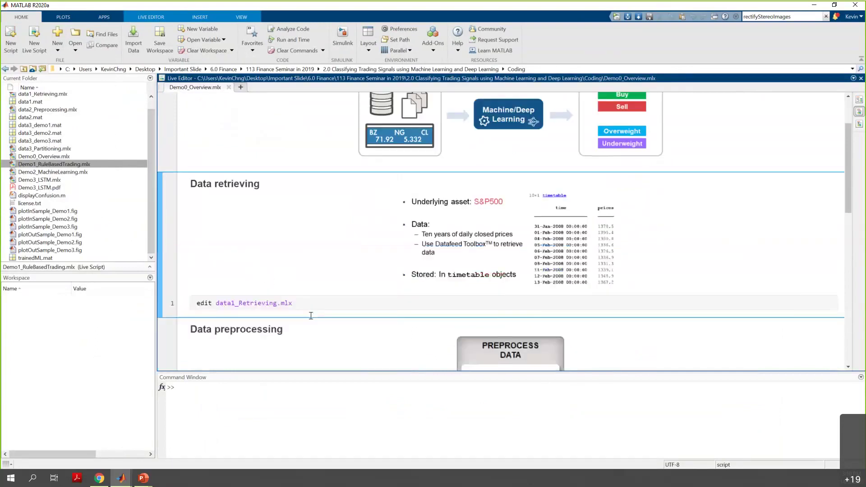
{"action": "left_click", "coordinate": [303, 309]}
{"action": "left_click_drag", "start_coordinate": [303, 309], "coordinate": [197, 303]}
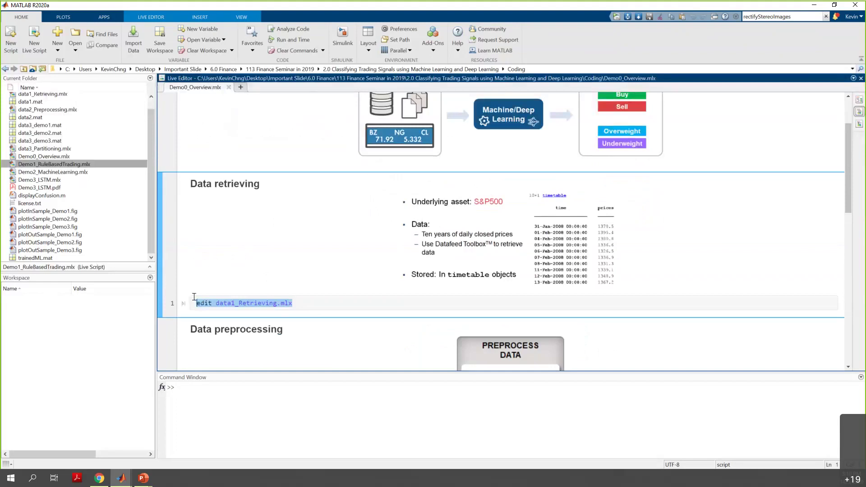
{"action": "scroll", "coordinate": [294, 230], "scroll_direction": "up", "scroll_amount": 3}
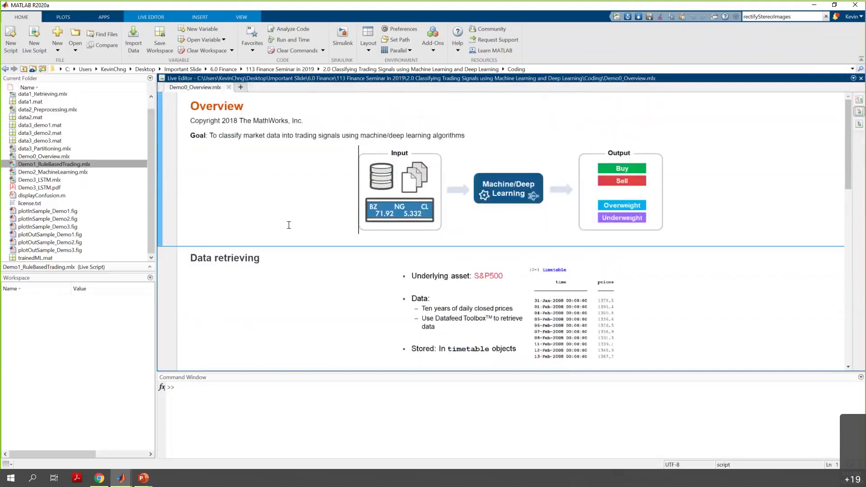
{"action": "left_click", "coordinate": [273, 303]}
{"action": "left_click_drag", "start_coordinate": [261, 258], "coordinate": [197, 257]}
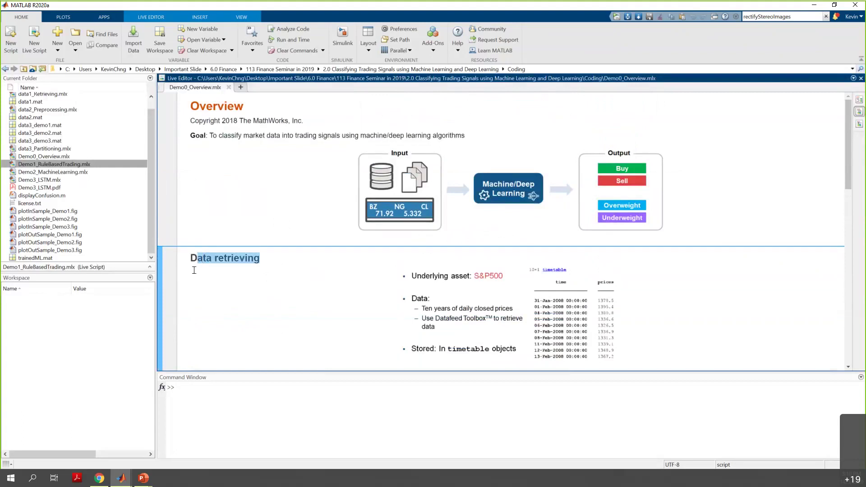
{"action": "scroll", "coordinate": [471, 229], "scroll_direction": "down", "scroll_amount": 3}
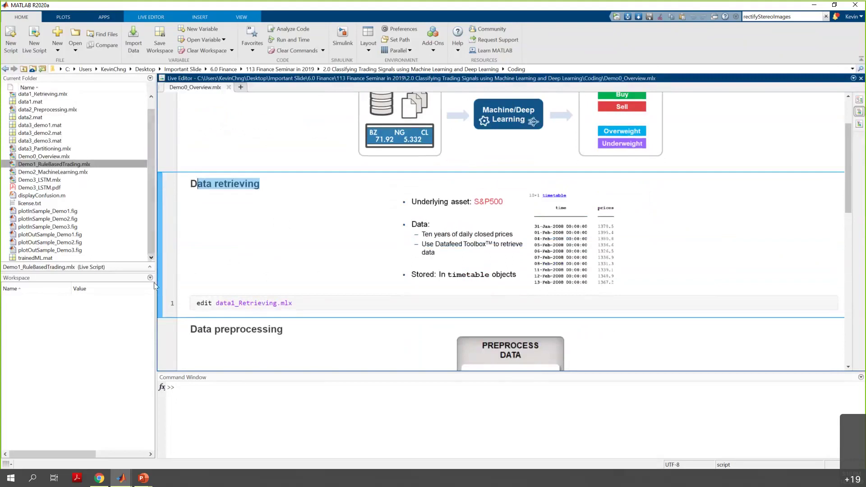
{"action": "left_click", "coordinate": [159, 226]}
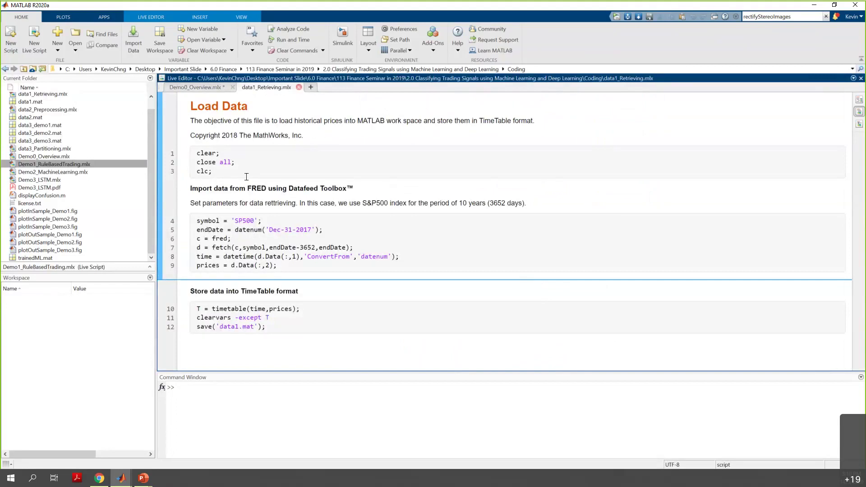
Highlight 'FRED' and the 10-year period description, then switch to the FRED homepage in Chrome.
{"action": "left_click_drag", "start_coordinate": [247, 188], "coordinate": [258, 191]}
{"action": "left_click_drag", "start_coordinate": [258, 190], "coordinate": [265, 190]}
{"action": "left_click", "coordinate": [206, 203]}
{"action": "left_click", "coordinate": [508, 203], "text": "shift"}
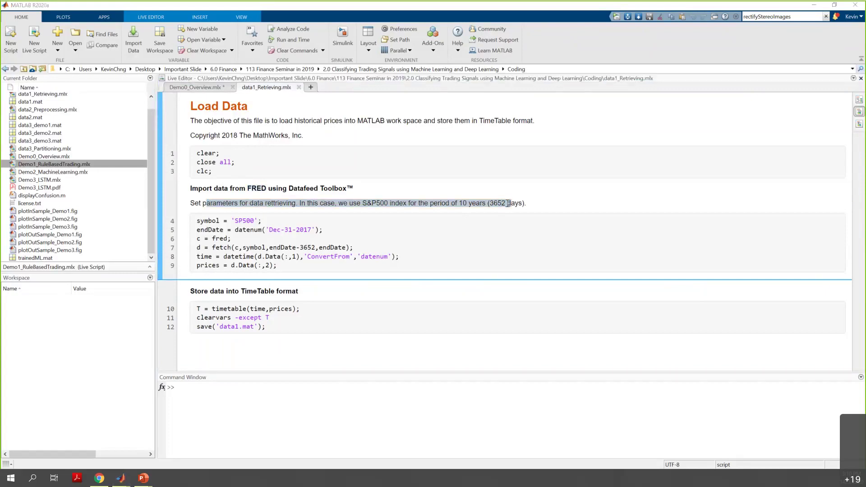
{"action": "key", "text": "alt+Tab"}
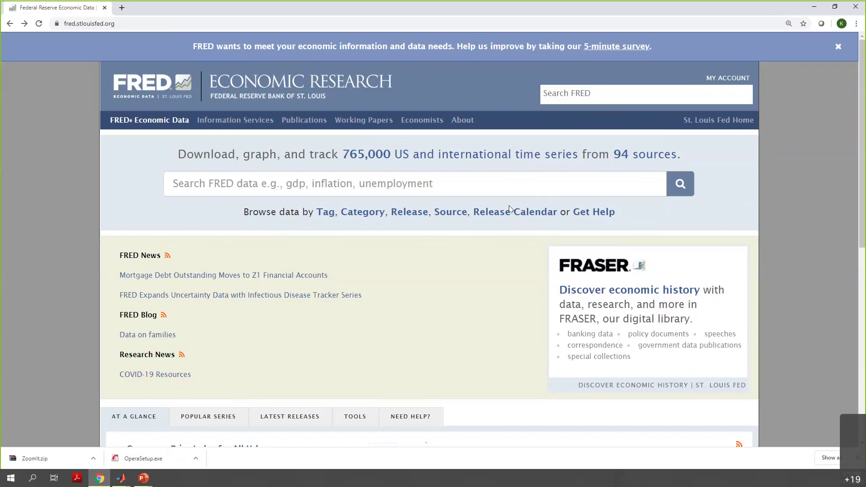
Search FRED for 'S&p' and open the S&P 500 series page.
{"action": "left_click", "coordinate": [577, 94]}
{"action": "type", "text": "S&"}
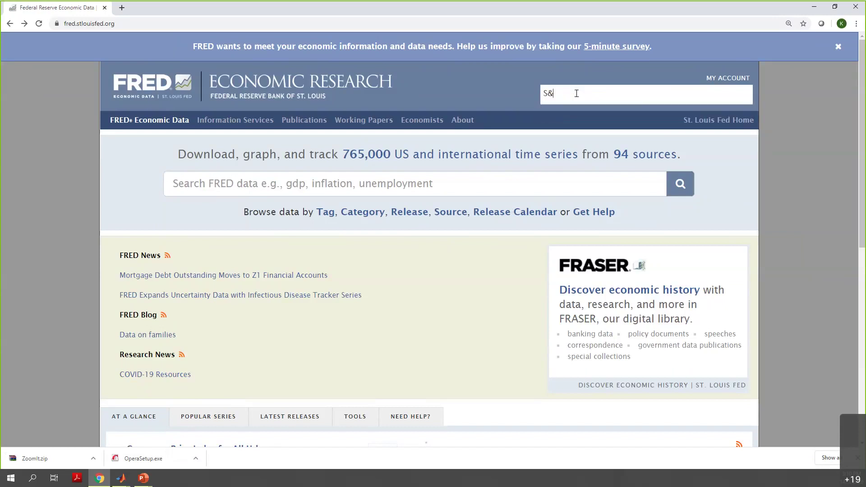
{"action": "type", "text": "P500"}
{"action": "key", "text": "ctrl+a"}
{"action": "key", "text": "BackSpace"}
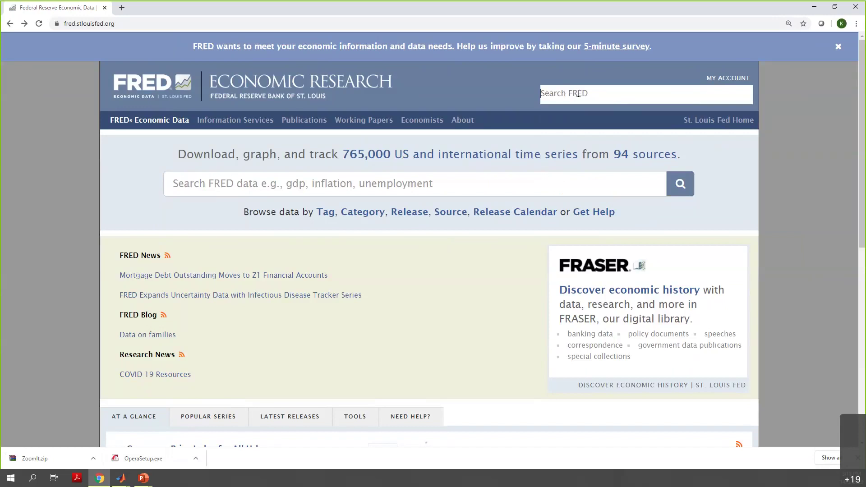
{"action": "key", "text": "Return"}
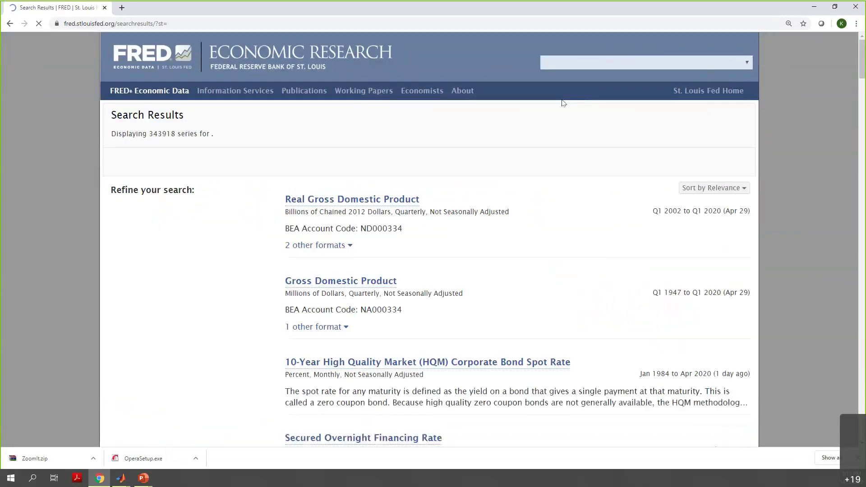
{"action": "left_click", "coordinate": [600, 95]}
{"action": "type", "text": "S7p"}
{"action": "key", "text": "BackSpace"}
{"action": "key", "text": "BackSpace"}
{"action": "type", "text": "&p"}
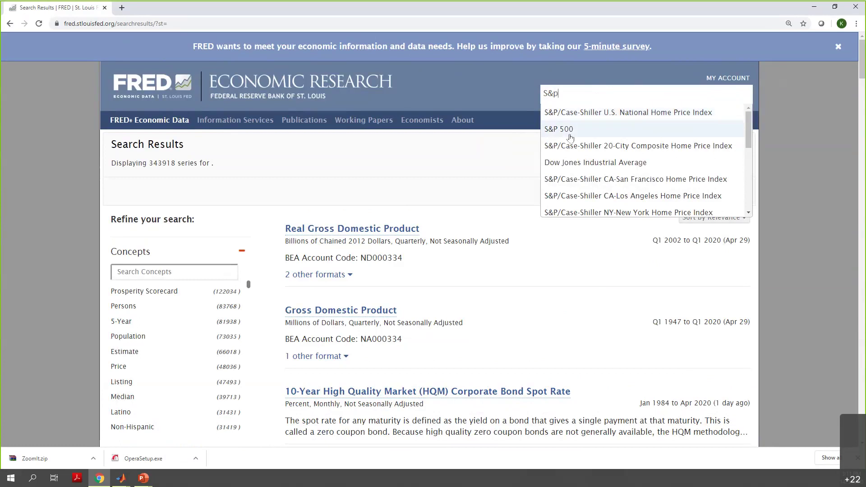
{"action": "left_click", "coordinate": [570, 133]}
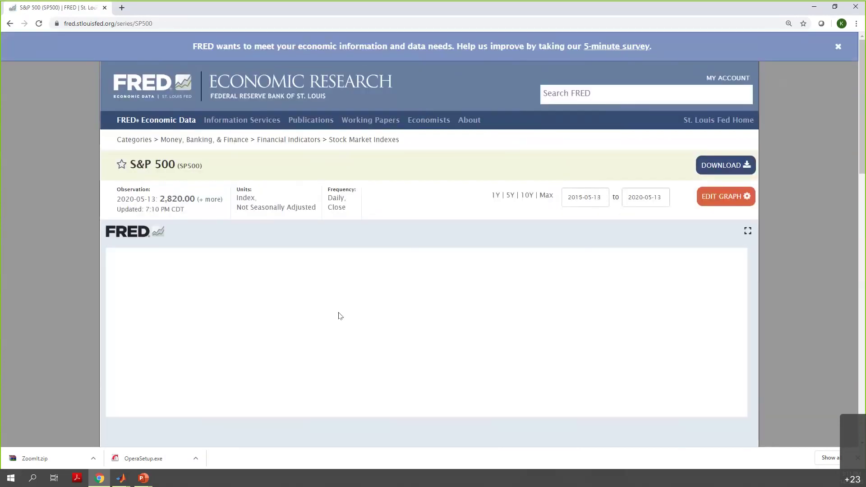
Scroll the SP500 chart, highlight the SP500 series id, and return to the MATLAB script.
{"action": "scroll", "coordinate": [116, 298], "scroll_direction": "down", "scroll_amount": 2}
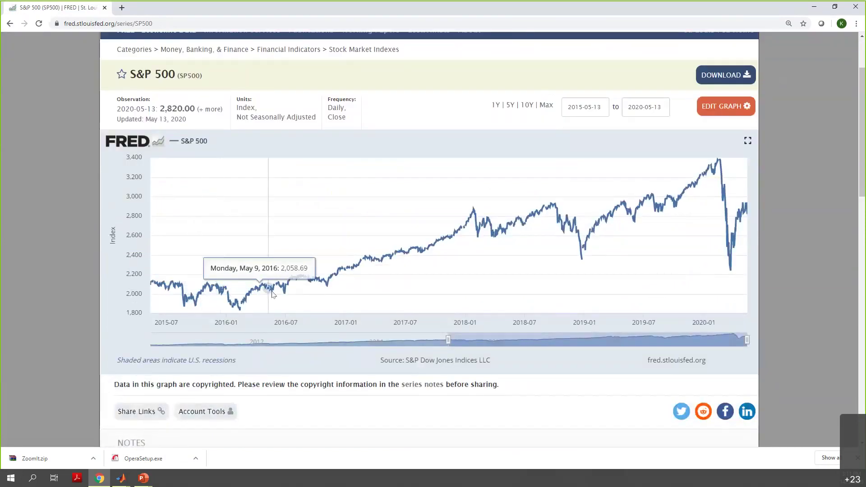
{"action": "scroll", "coordinate": [740, 212], "scroll_direction": "up", "scroll_amount": 1}
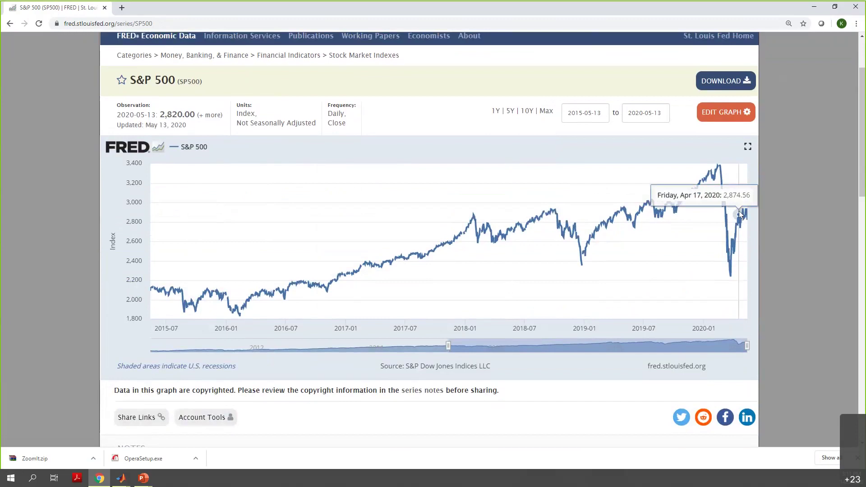
{"action": "left_click_drag", "start_coordinate": [180, 119], "coordinate": [201, 120]}
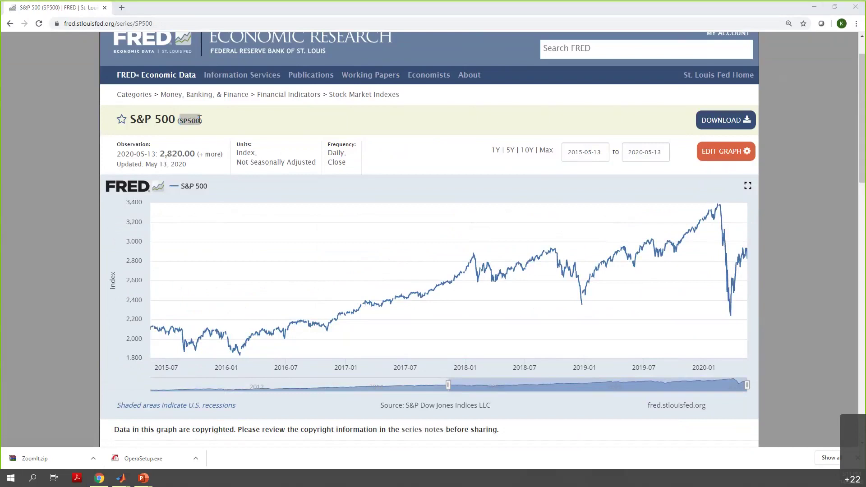
{"action": "key", "text": "alt+Tab"}
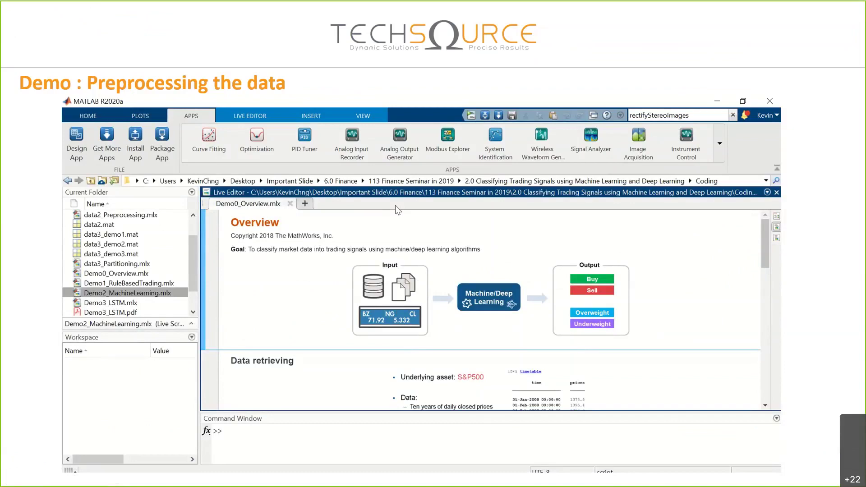
{"action": "key", "text": "alt+Tab"}
Highlight the SP500 symbol, the end date on line 5 and the 10-year period description.
{"action": "left_click", "coordinate": [249, 221]}
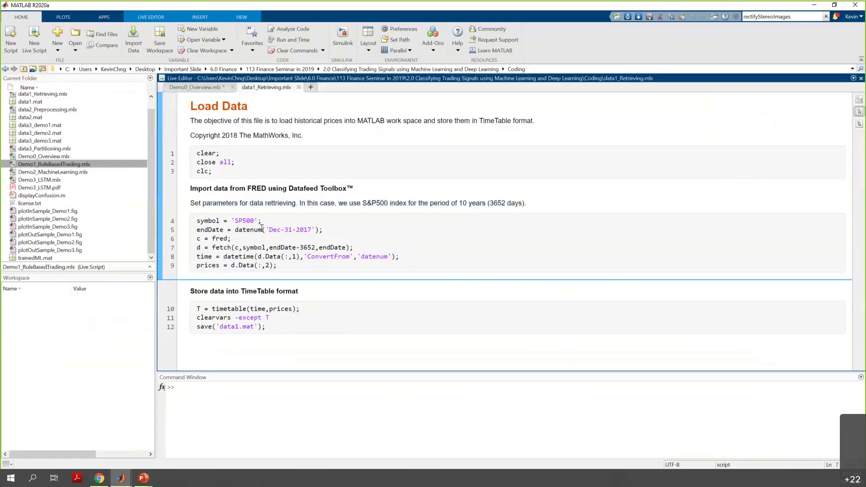
{"action": "double_click", "coordinate": [249, 221]}
{"action": "left_click_drag", "start_coordinate": [315, 229], "coordinate": [270, 230]}
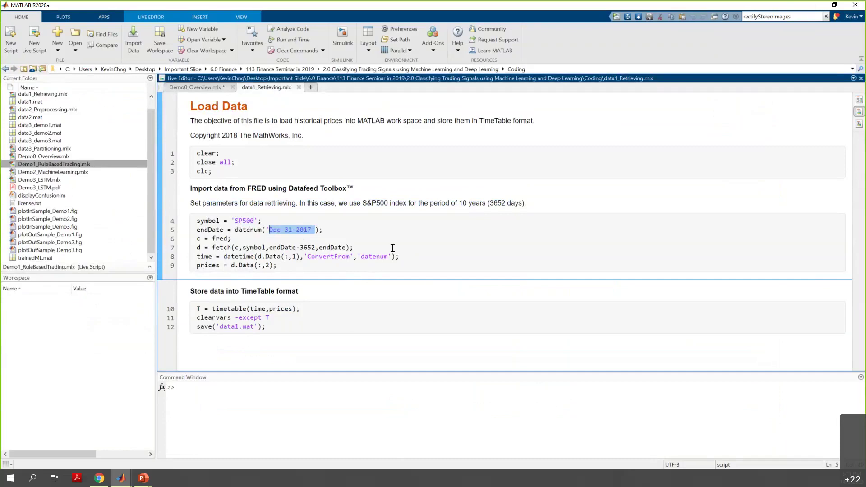
{"action": "left_click_drag", "start_coordinate": [433, 203], "coordinate": [490, 204]}
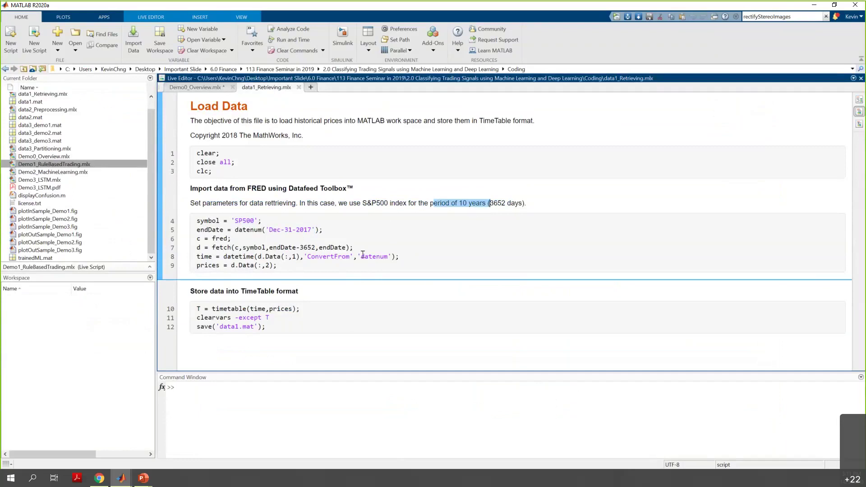
Highlight the 'c = fred;' and fetch lines, run the import section, and select d.
{"action": "left_click", "coordinate": [218, 239]}
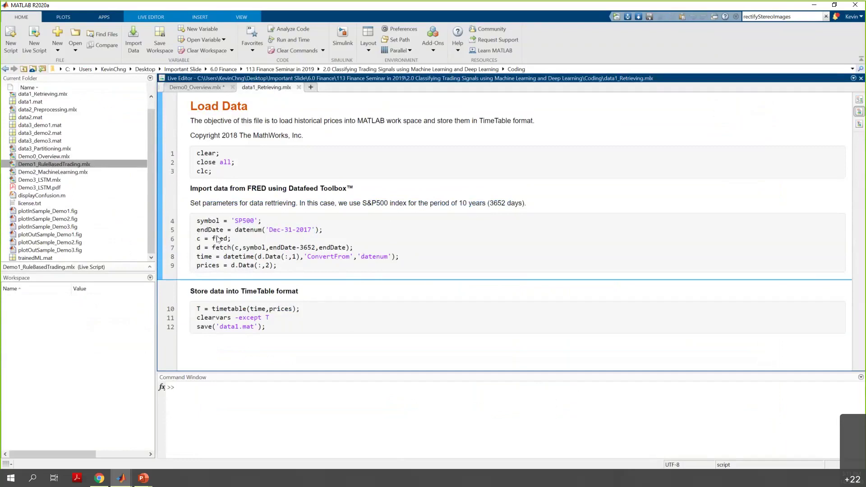
{"action": "triple_click", "coordinate": [217, 239]}
{"action": "double_click", "coordinate": [211, 247]}
{"action": "double_click", "coordinate": [197, 248]}
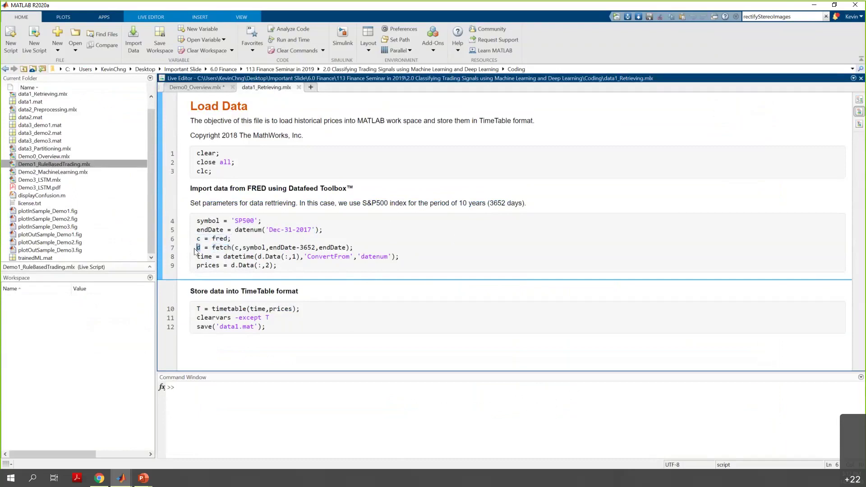
{"action": "left_click", "coordinate": [162, 246]}
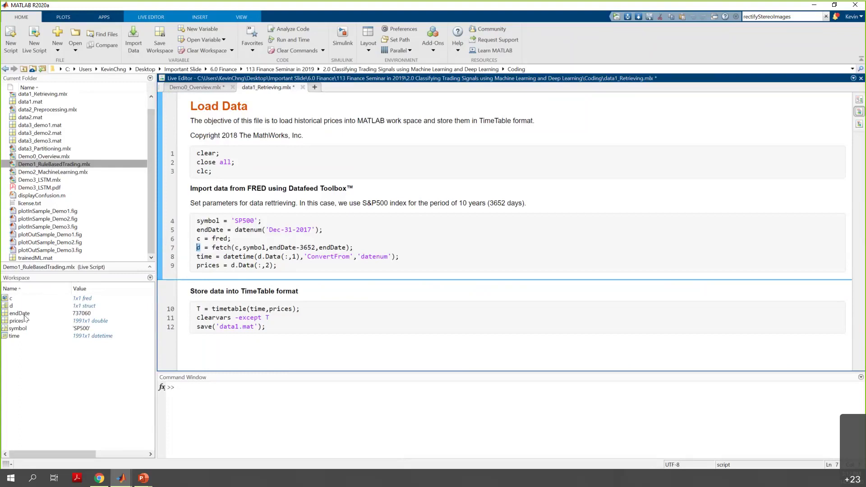
{"action": "left_click", "coordinate": [10, 306]}
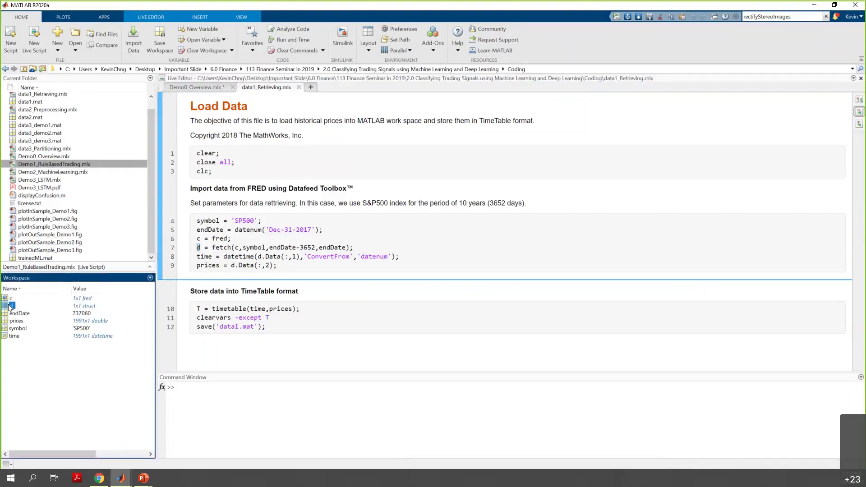
Open struct d and its 1991x2 Data array, selecting the date and price columns.
{"action": "double_click", "coordinate": [10, 306]}
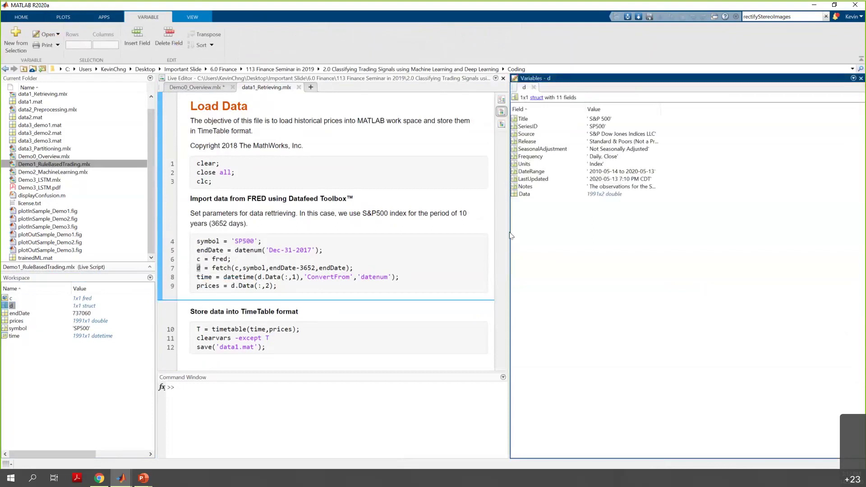
{"action": "left_click", "coordinate": [527, 197]}
{"action": "double_click", "coordinate": [527, 197]}
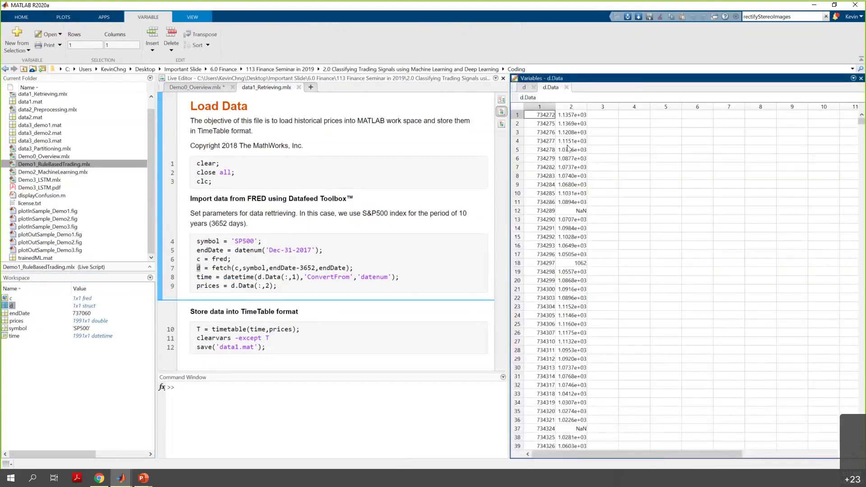
{"action": "left_click", "coordinate": [540, 107]}
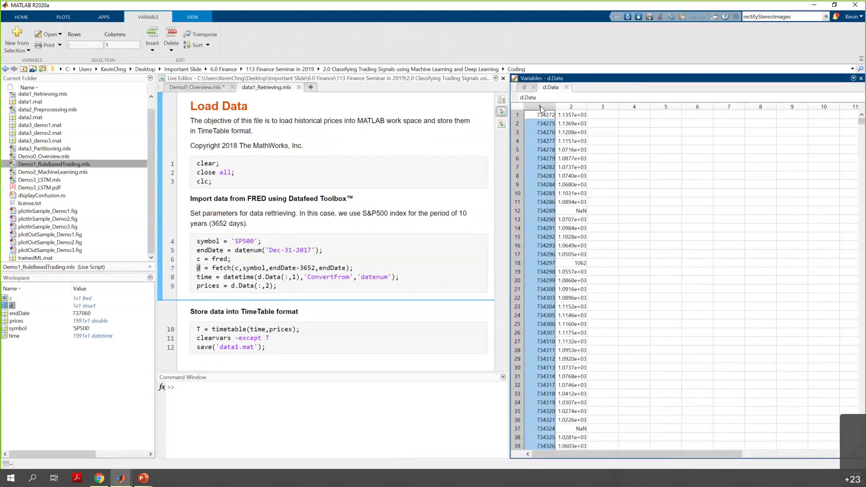
{"action": "left_click", "coordinate": [570, 107]}
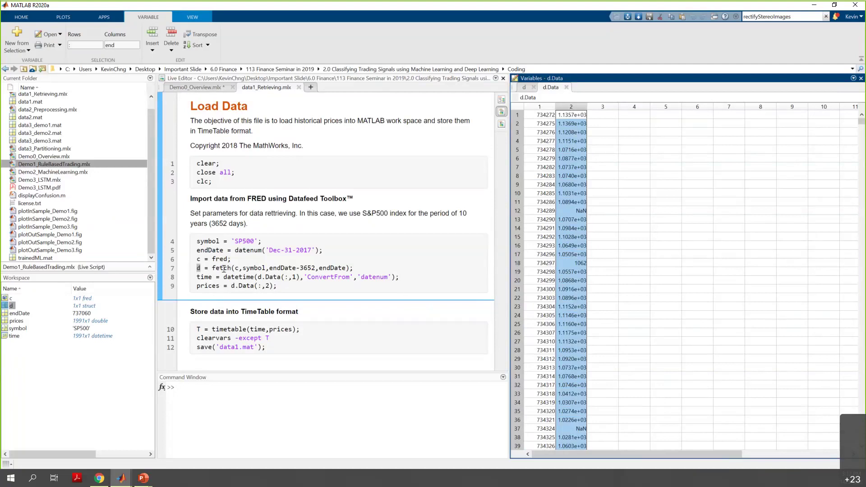
{"action": "left_click", "coordinate": [208, 282]}
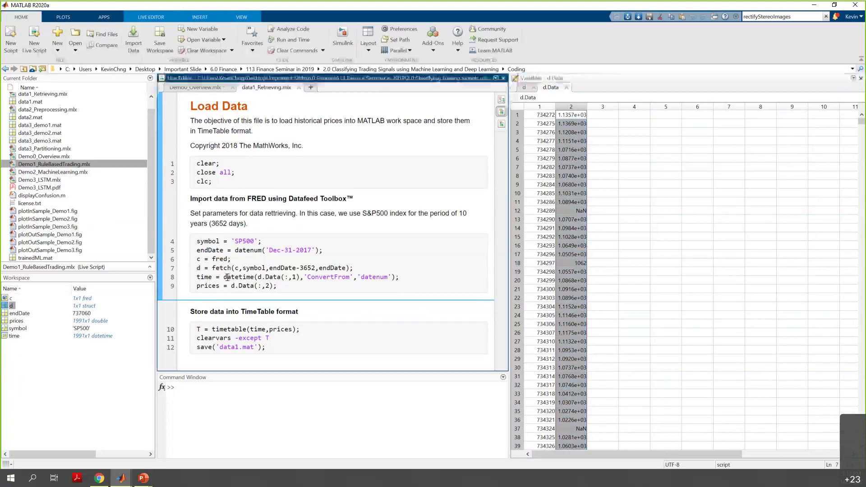
Highlight the datetime conversion on line 8 and the prices assignment on line 9.
{"action": "double_click", "coordinate": [238, 277]}
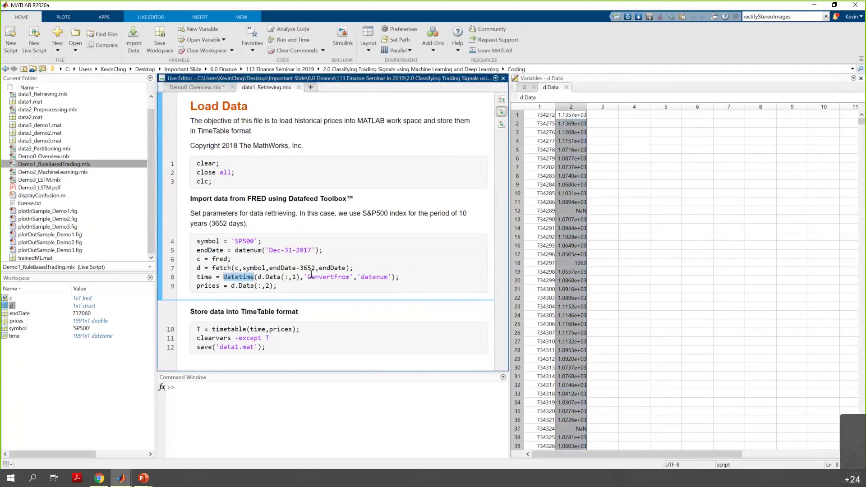
{"action": "left_click_drag", "start_coordinate": [400, 276], "coordinate": [193, 273]}
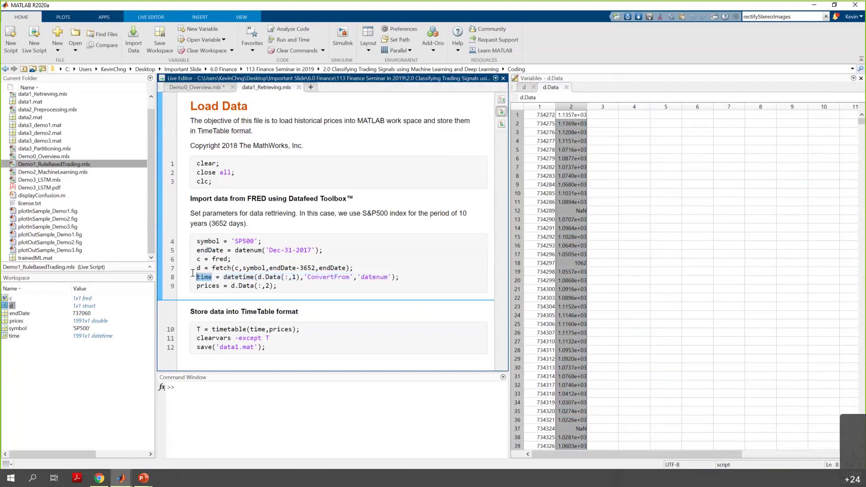
{"action": "mouse_move", "coordinate": [232, 286]}
{"action": "left_click_drag", "start_coordinate": [219, 286], "coordinate": [197, 288]}
Highlight the timetable call on line 10, run that section, and close the d.Data view.
{"action": "left_click", "coordinate": [221, 334]}
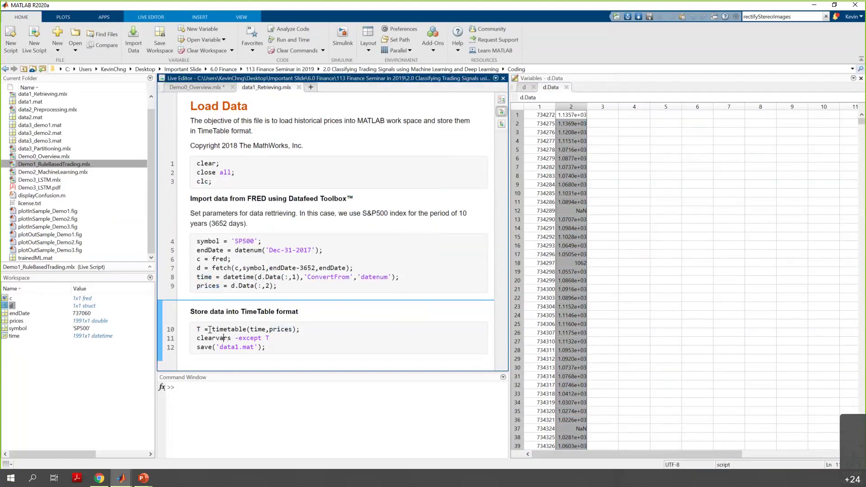
{"action": "left_click_drag", "start_coordinate": [212, 329], "coordinate": [248, 330]}
{"action": "left_click_drag", "start_coordinate": [299, 329], "coordinate": [199, 329]}
{"action": "key", "text": "Left"}
{"action": "left_click", "coordinate": [160, 332]}
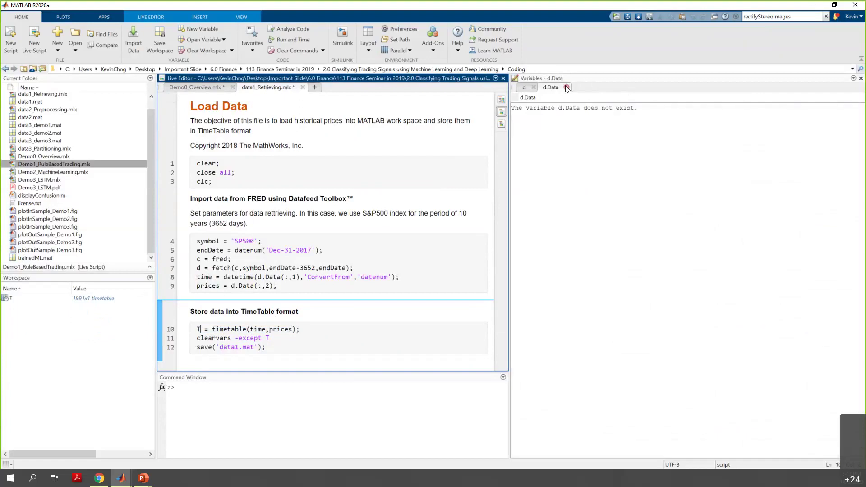
{"action": "left_click", "coordinate": [567, 88]}
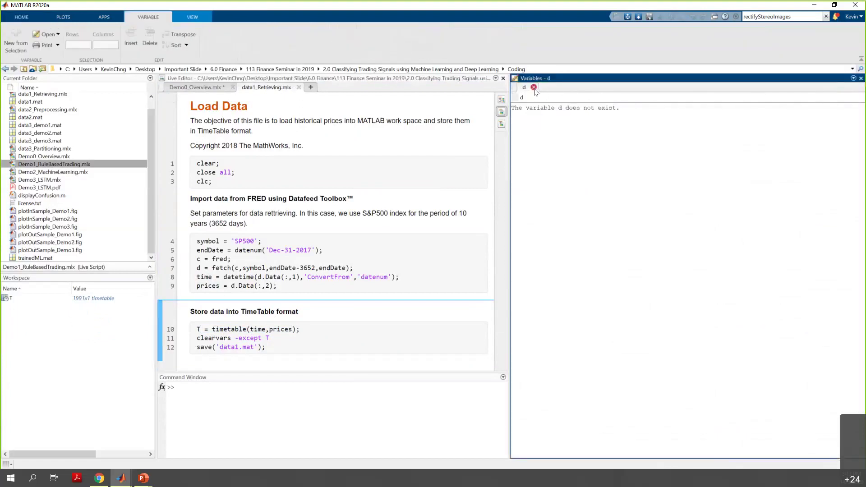
Close the d view, inspect T's time and prices columns, then close data1_Retrieving and T's view.
{"action": "left_click", "coordinate": [533, 87]}
{"action": "left_click", "coordinate": [7, 300]}
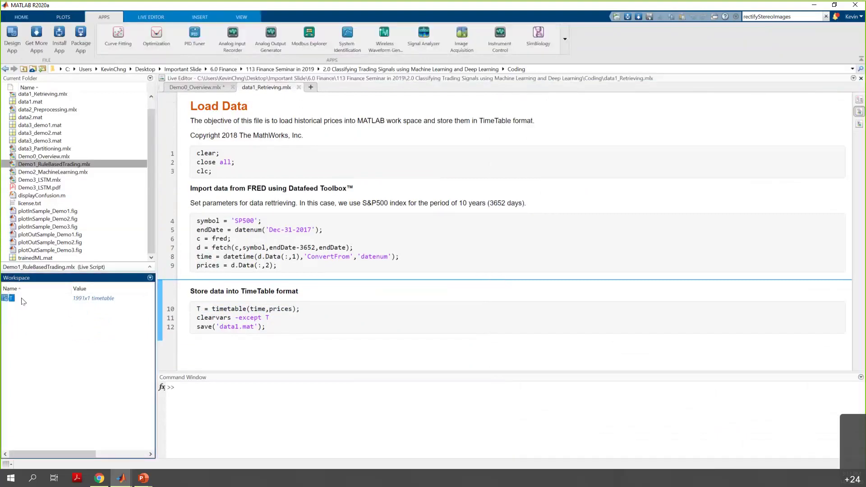
{"action": "double_click", "coordinate": [21, 298]}
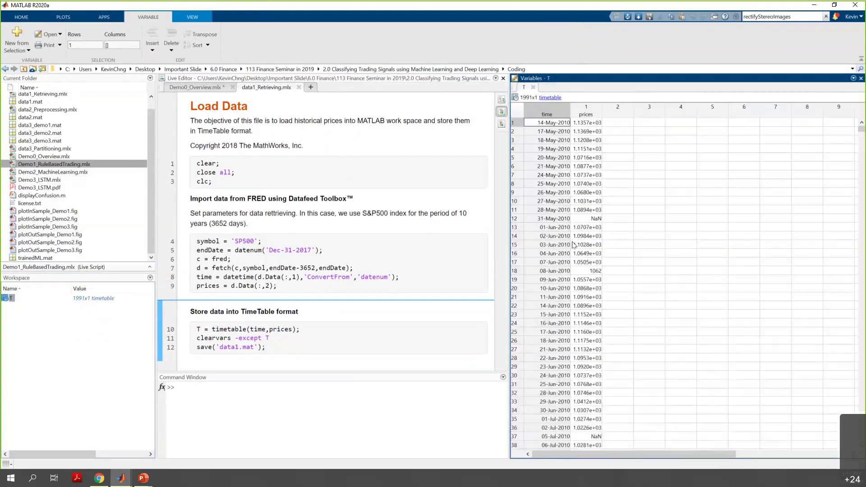
{"action": "left_click", "coordinate": [557, 114]}
{"action": "left_click", "coordinate": [585, 112]}
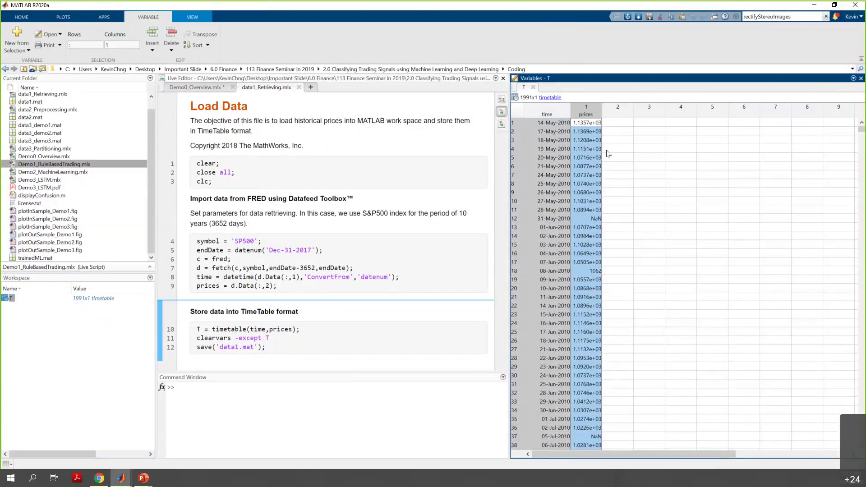
{"action": "left_click", "coordinate": [607, 150]}
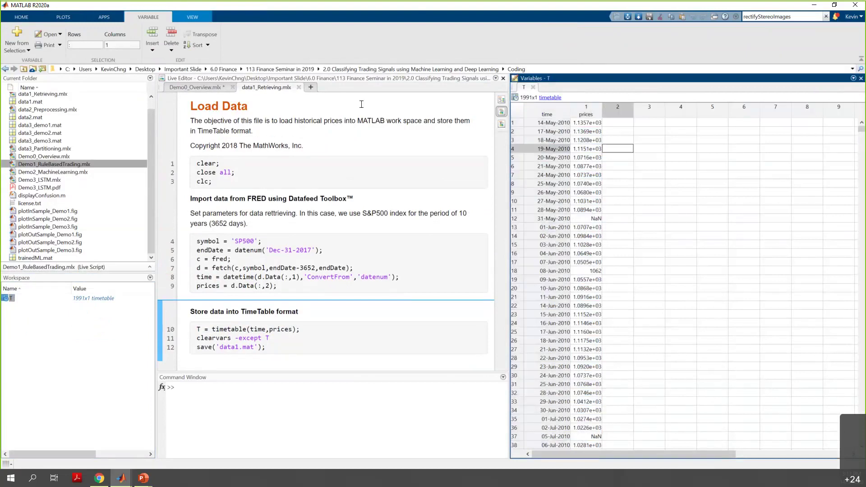
{"action": "left_click", "coordinate": [299, 87]}
{"action": "left_click", "coordinate": [533, 87]}
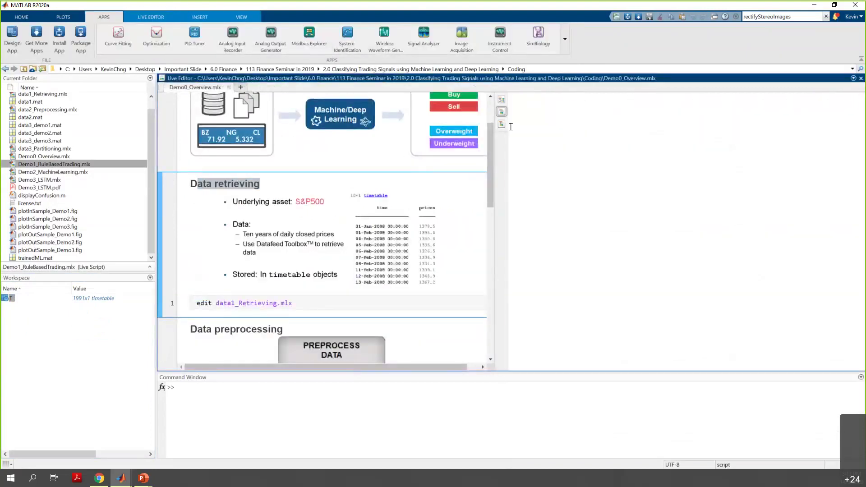
Run the Data preprocessing section to open data2_Preprocessing.mlx.
{"action": "scroll", "coordinate": [484, 175], "scroll_direction": "down", "scroll_amount": 4}
{"action": "left_click", "coordinate": [381, 255]}
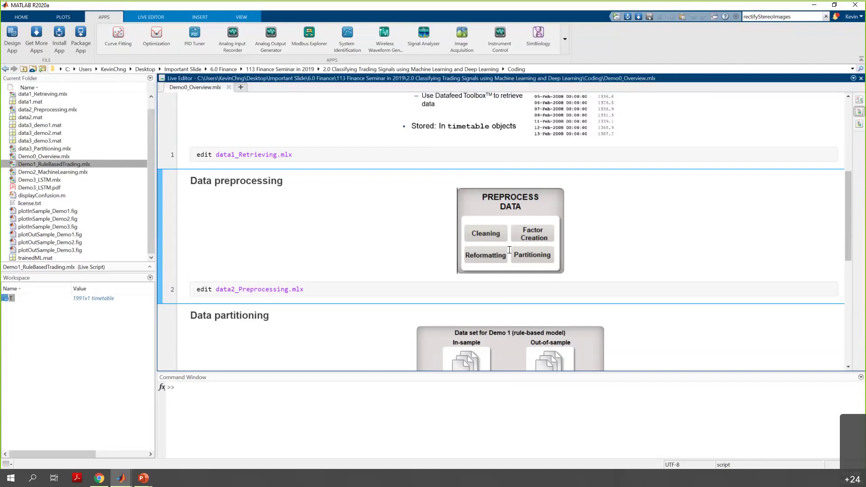
{"action": "left_click", "coordinate": [167, 254]}
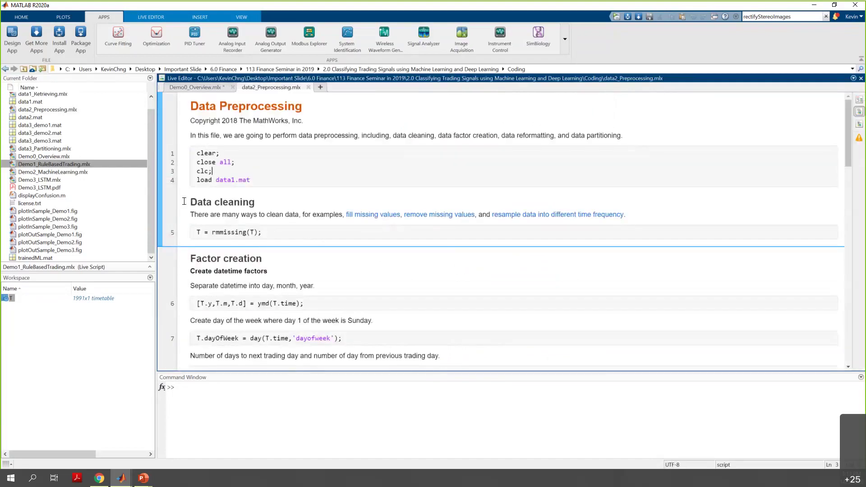
Open timetable T and inspect the NaN price in row 12 and the 1062 price in row 18.
{"action": "left_click_drag", "start_coordinate": [186, 202], "coordinate": [282, 200]}
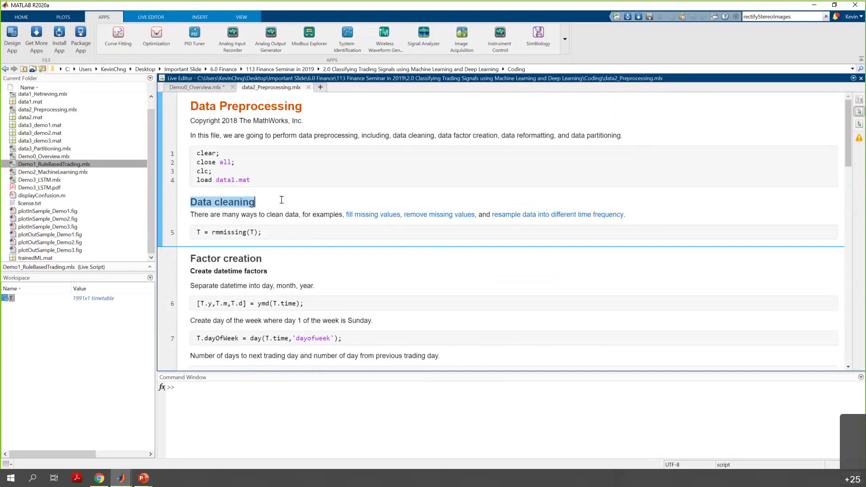
{"action": "left_click", "coordinate": [10, 300]}
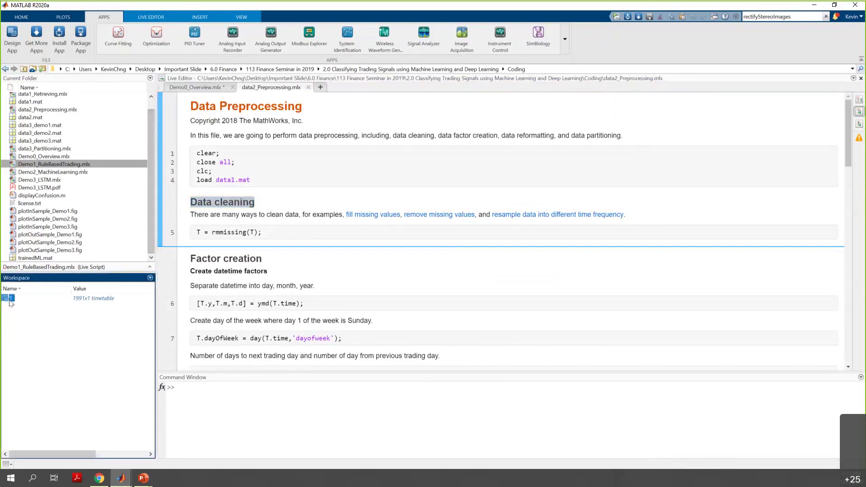
{"action": "double_click", "coordinate": [10, 299]}
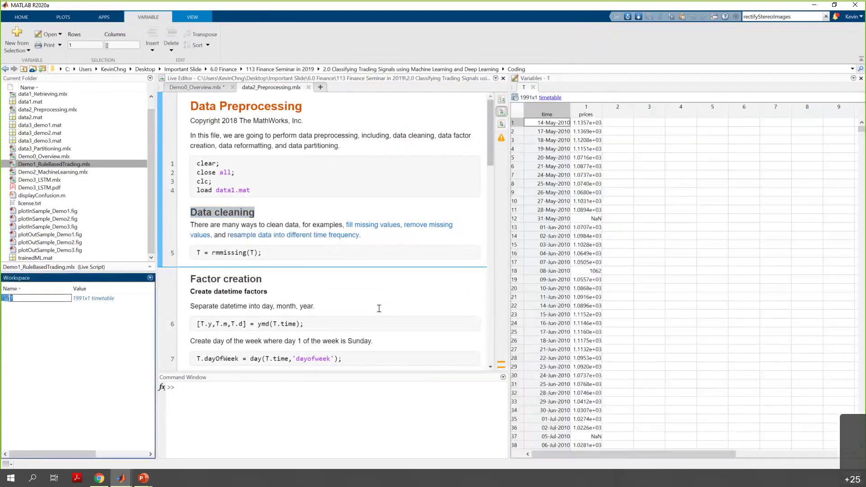
{"action": "left_click", "coordinate": [595, 218]}
{"action": "left_click", "coordinate": [585, 274]}
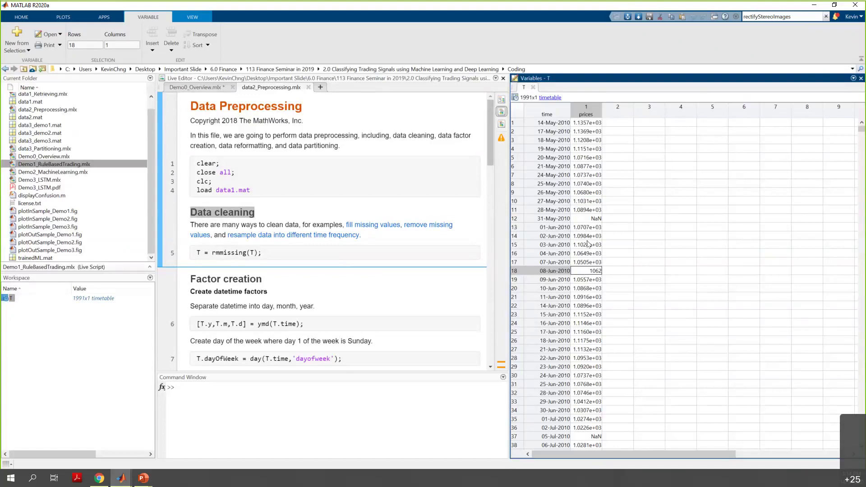
Run the rmmissing Data cleaning section to drop the NaN rows.
{"action": "left_click_drag", "start_coordinate": [211, 252], "coordinate": [247, 253]}
{"action": "left_click", "coordinate": [166, 246]}
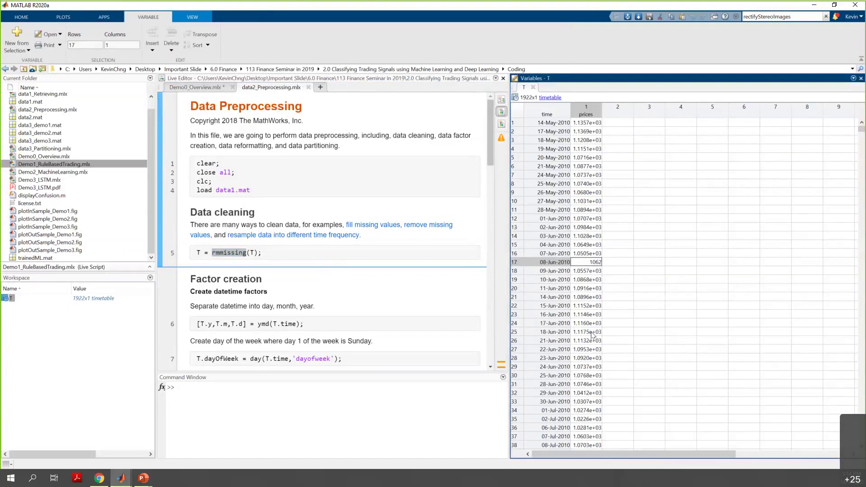
{"action": "left_click", "coordinate": [379, 286]}
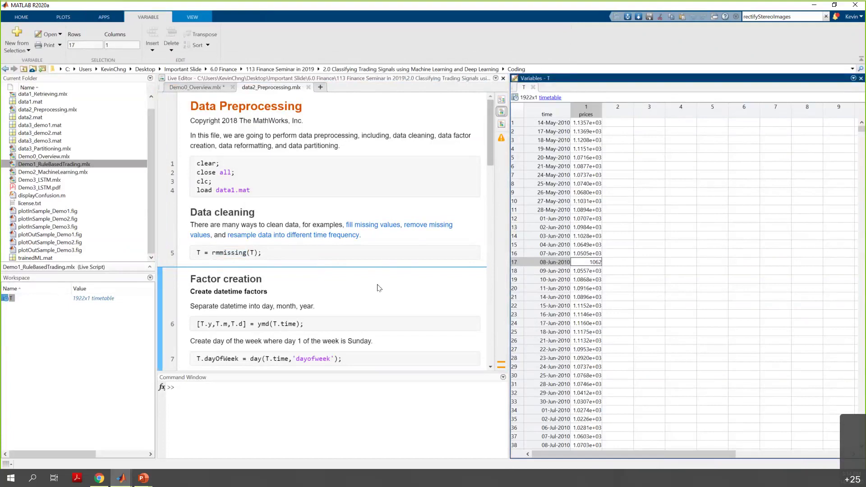
{"action": "scroll", "coordinate": [378, 270], "scroll_direction": "down", "scroll_amount": 5}
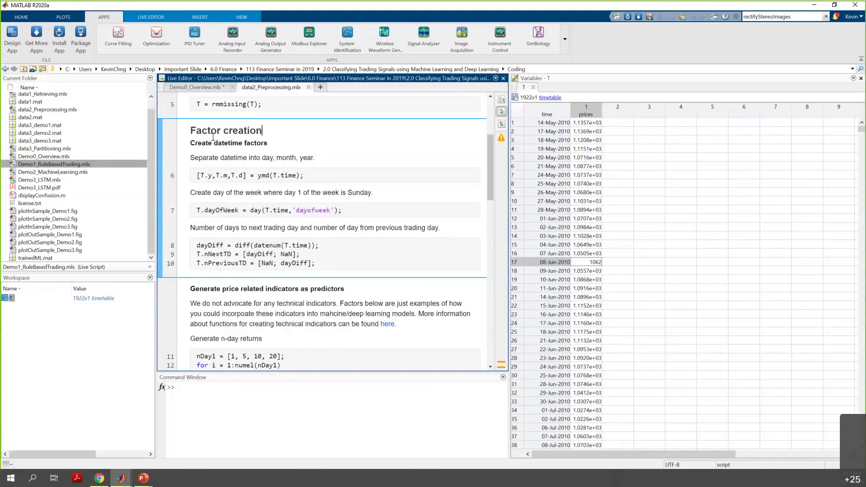
{"action": "left_click_drag", "start_coordinate": [214, 144], "coordinate": [268, 144]}
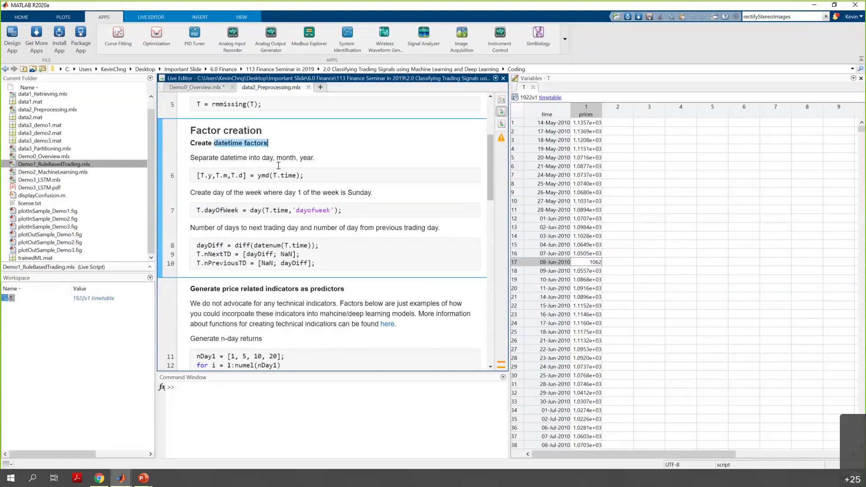
{"action": "mouse_move", "coordinate": [270, 176]}
{"action": "left_click_drag", "start_coordinate": [269, 180], "coordinate": [199, 175]}
{"action": "left_click_drag", "start_coordinate": [258, 176], "coordinate": [268, 179]}
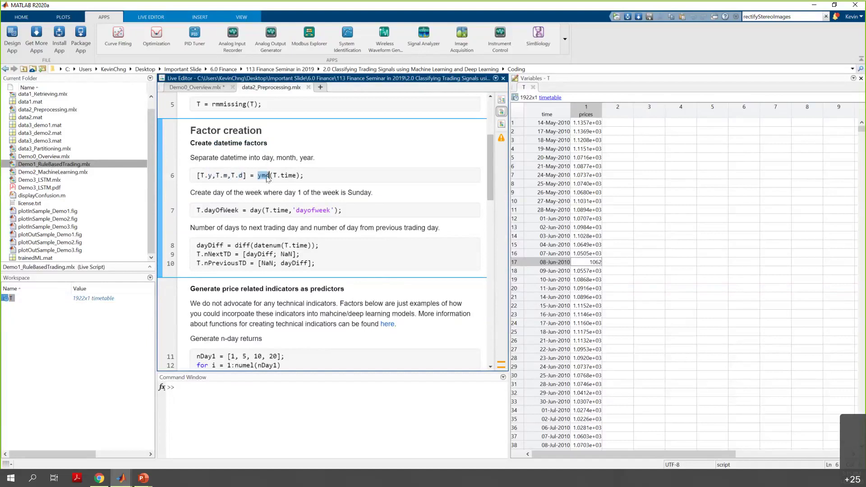
{"action": "scroll", "coordinate": [265, 206], "scroll_direction": "down", "scroll_amount": 3}
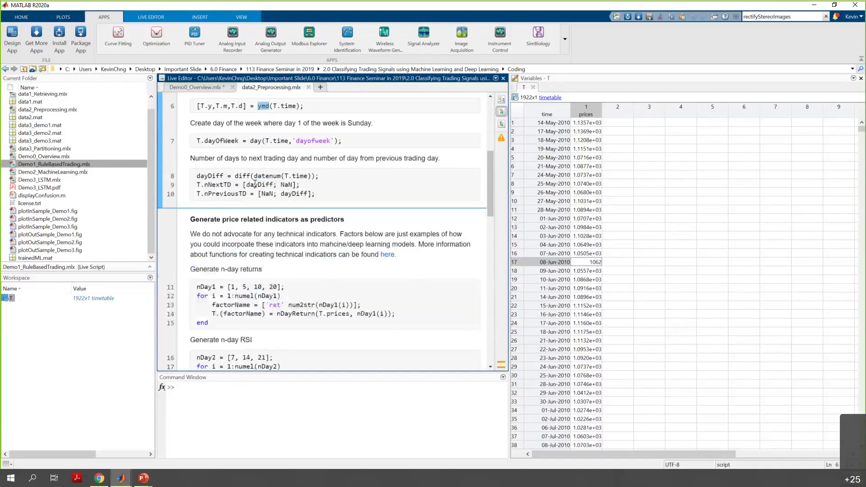
{"action": "mouse_move", "coordinate": [266, 136]}
{"action": "scroll", "coordinate": [303, 210], "scroll_direction": "up", "scroll_amount": 3}
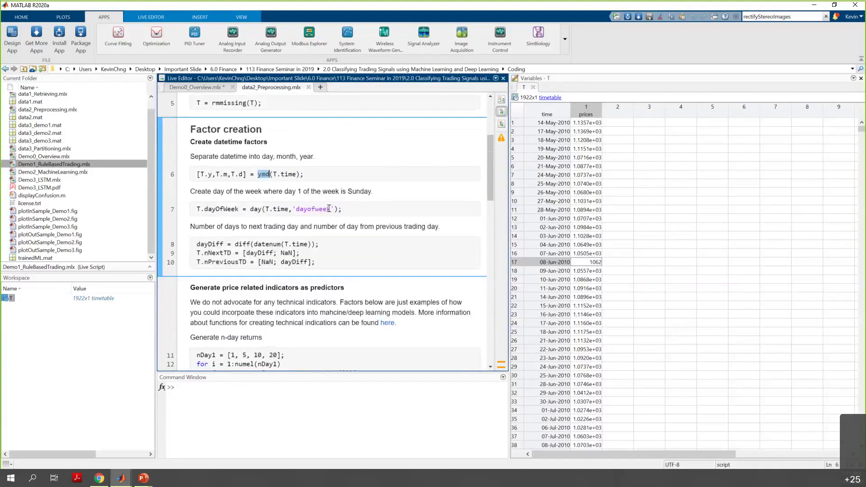
{"action": "scroll", "coordinate": [302, 211], "scroll_direction": "up", "scroll_amount": 3}
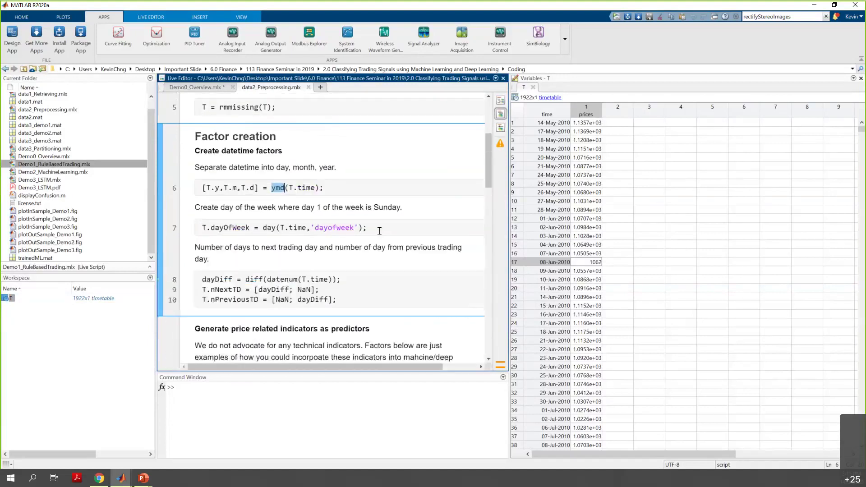
{"action": "scroll", "coordinate": [375, 247], "scroll_direction": "down", "scroll_amount": 3}
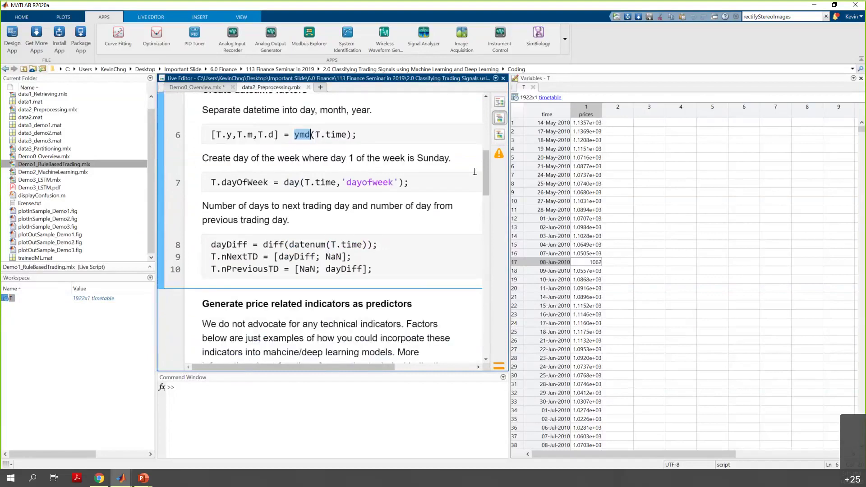
{"action": "scroll", "coordinate": [484, 168], "scroll_direction": "up", "scroll_amount": 1}
{"action": "scroll", "coordinate": [486, 166], "scroll_direction": "up", "scroll_amount": 1}
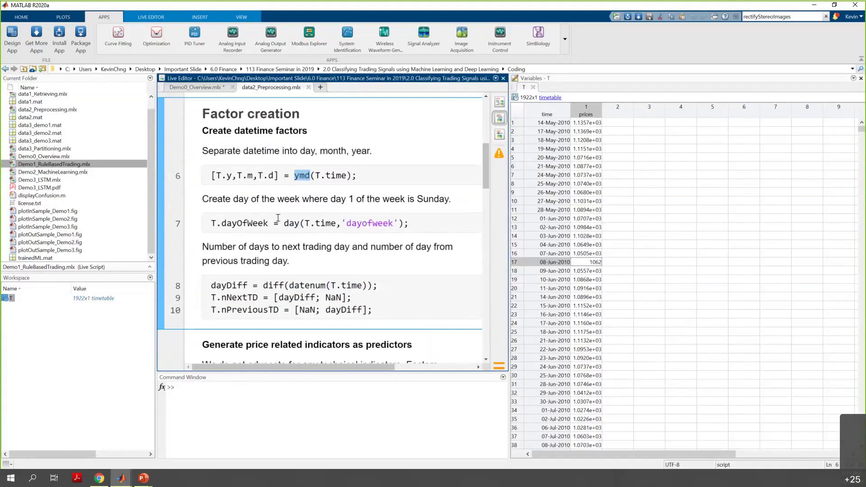
{"action": "left_click_drag", "start_coordinate": [301, 225], "coordinate": [285, 226]}
{"action": "mouse_move", "coordinate": [302, 218]}
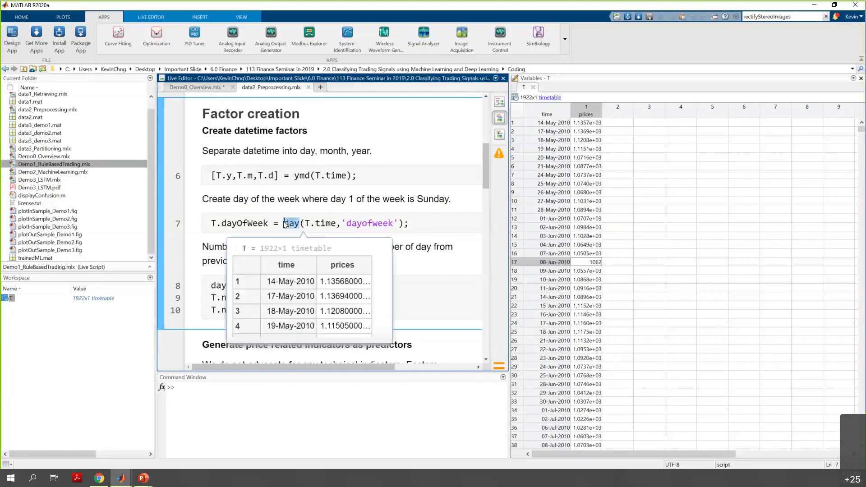
{"action": "key", "text": "End"}
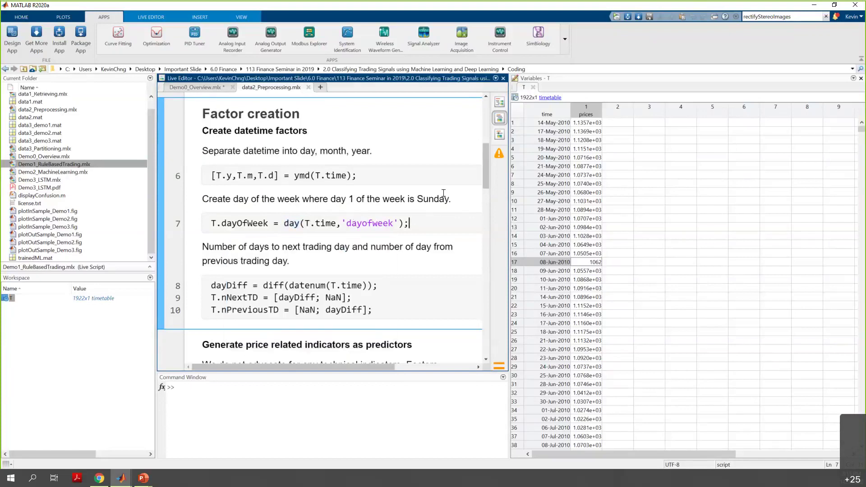
{"action": "left_click_drag", "start_coordinate": [253, 224], "coordinate": [268, 223]}
{"action": "mouse_move", "coordinate": [323, 224]}
{"action": "scroll", "coordinate": [378, 284], "scroll_direction": "down", "scroll_amount": 3}
{"action": "scroll", "coordinate": [378, 285], "scroll_direction": "down", "scroll_amount": 1}
{"action": "left_click", "coordinate": [410, 195]}
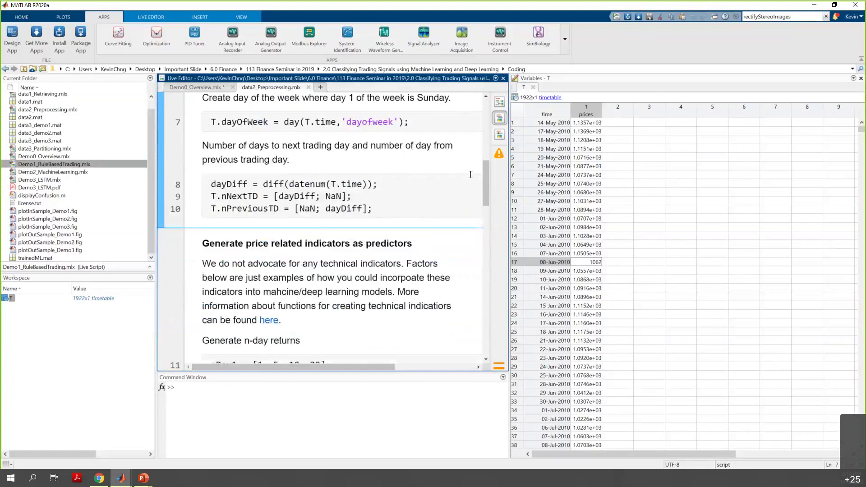
{"action": "scroll", "coordinate": [487, 171], "scroll_direction": "up", "scroll_amount": 1}
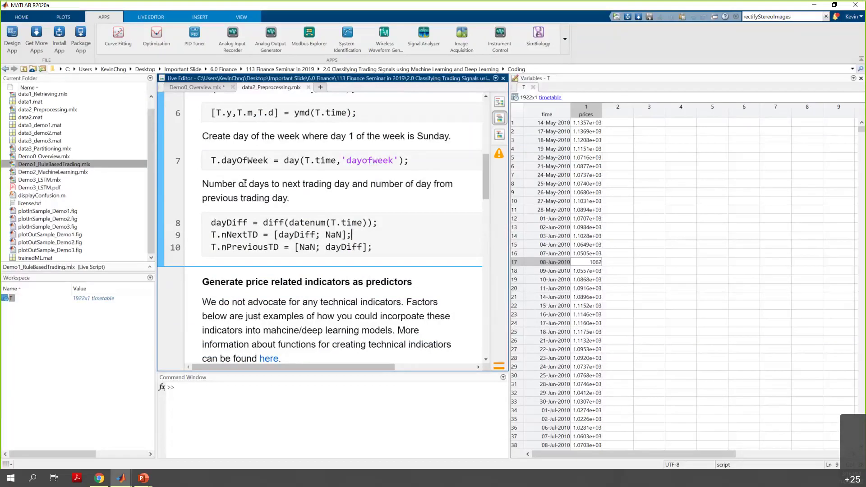
{"action": "left_click_drag", "start_coordinate": [375, 183], "coordinate": [444, 184]}
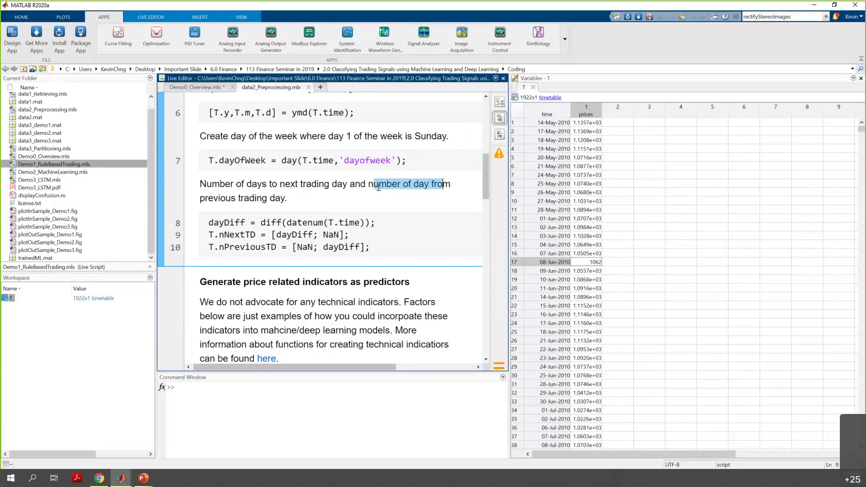
{"action": "left_click_drag", "start_coordinate": [286, 197], "coordinate": [199, 198]}
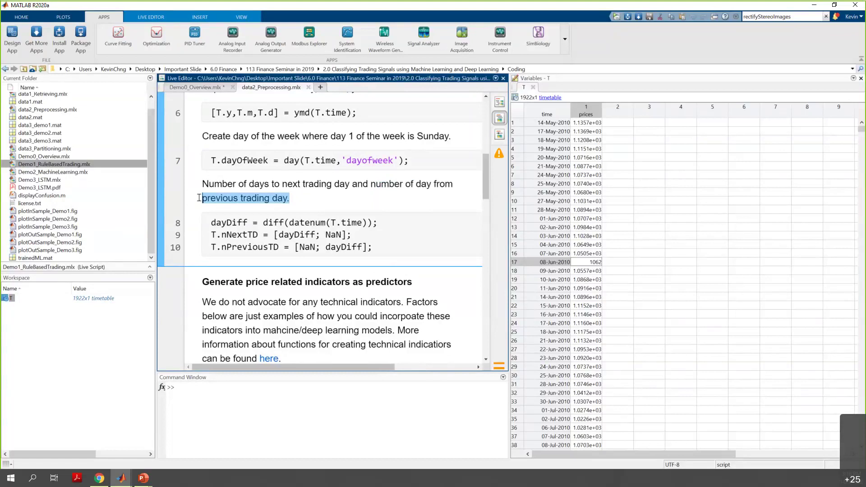
{"action": "left_click_drag", "start_coordinate": [196, 180], "coordinate": [400, 249]}
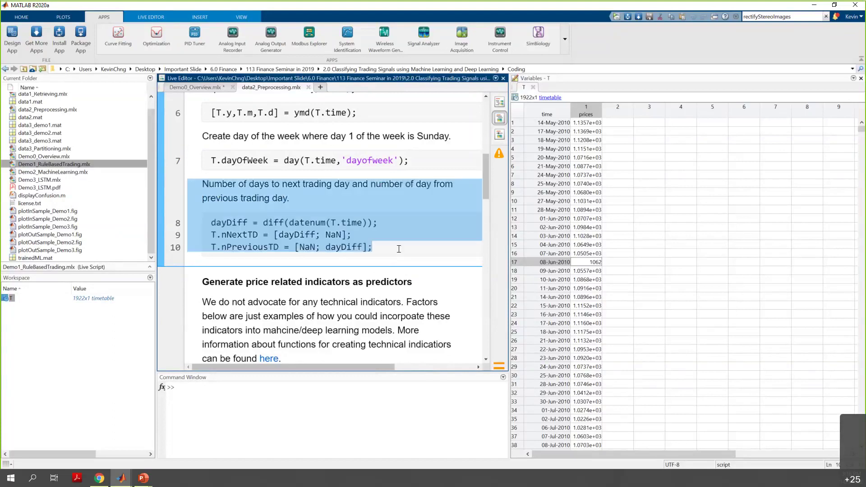
Run lines 8–10 and inspect T's new y, d, dayOfWeek, nNextTD and nPreviousTD columns.
{"action": "left_click", "coordinate": [161, 196]}
{"action": "left_click", "coordinate": [556, 106]}
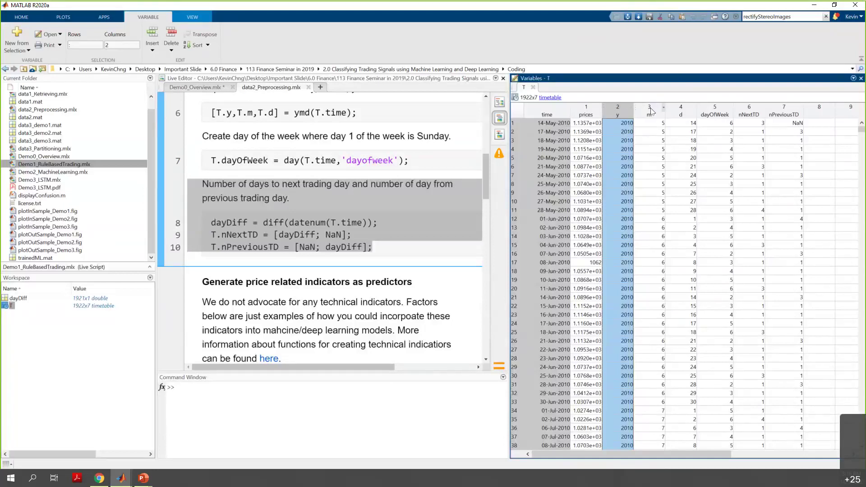
{"action": "left_click", "coordinate": [680, 110]}
{"action": "left_click", "coordinate": [712, 109]}
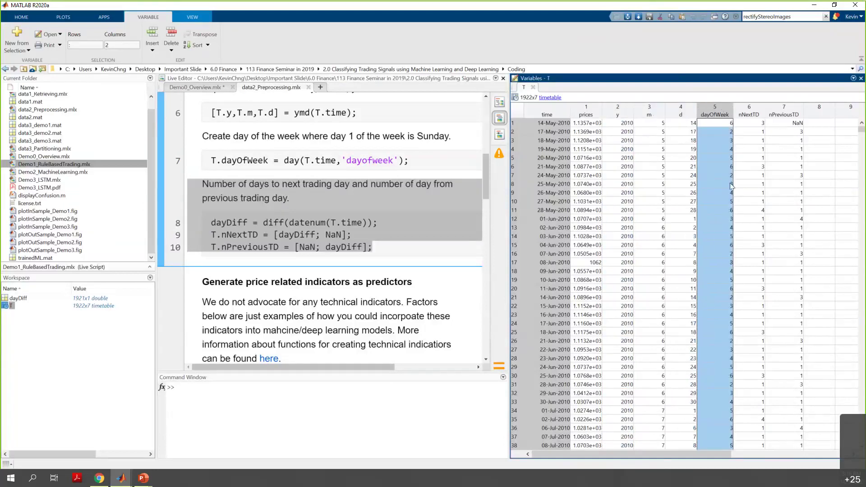
{"action": "left_click", "coordinate": [749, 110]}
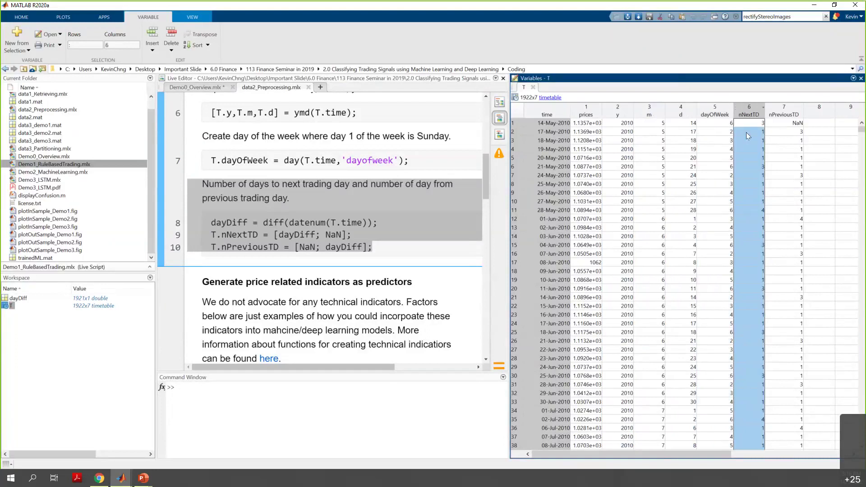
{"action": "left_click", "coordinate": [784, 110]}
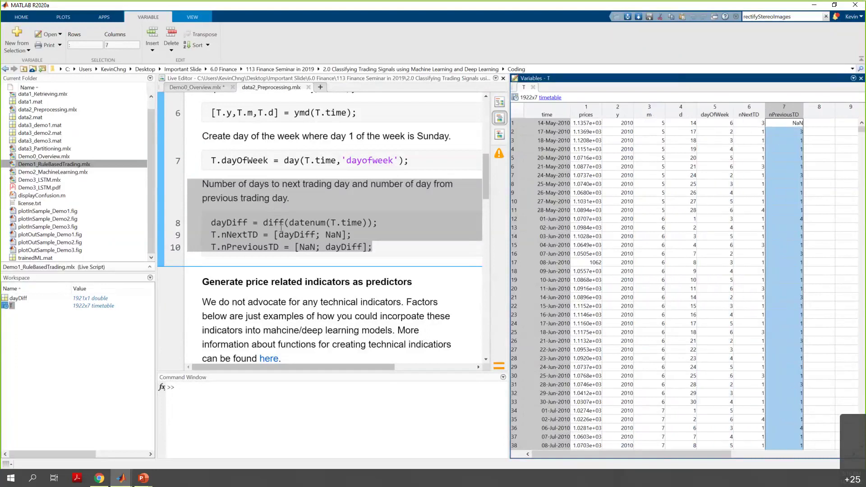
{"action": "scroll", "coordinate": [280, 227], "scroll_direction": "down", "scroll_amount": 3}
{"action": "scroll", "coordinate": [303, 239], "scroll_direction": "down", "scroll_amount": 3}
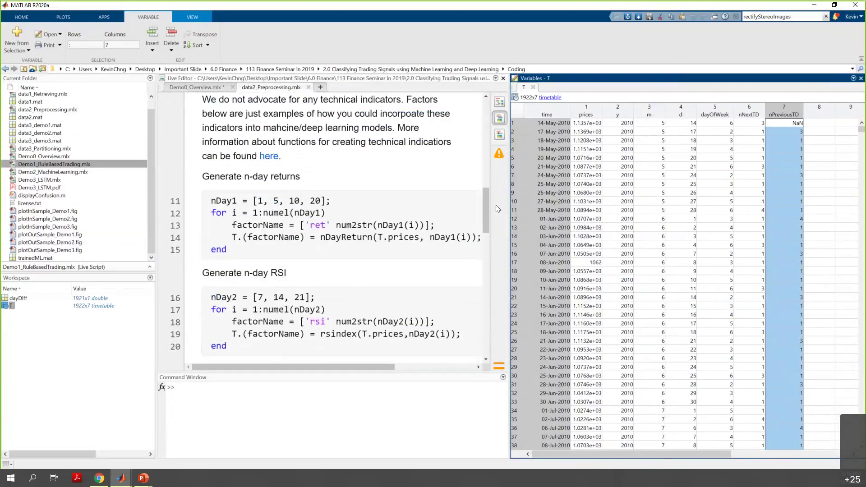
{"action": "left_click_drag", "start_coordinate": [489, 207], "coordinate": [487, 198]}
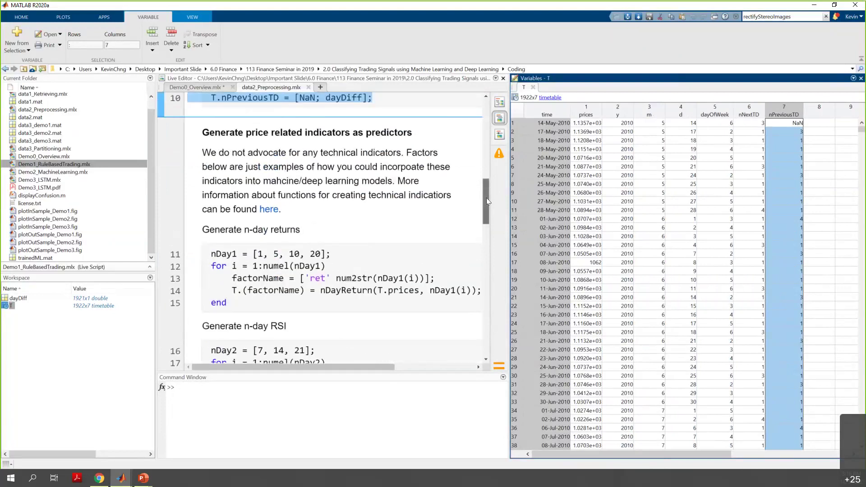
{"action": "left_click_drag", "start_coordinate": [247, 132], "coordinate": [346, 130]}
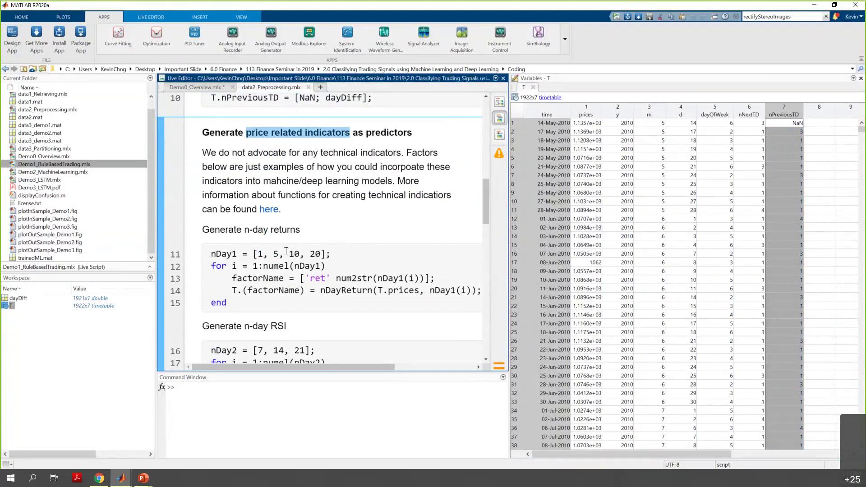
{"action": "left_click_drag", "start_coordinate": [244, 228], "coordinate": [314, 232]}
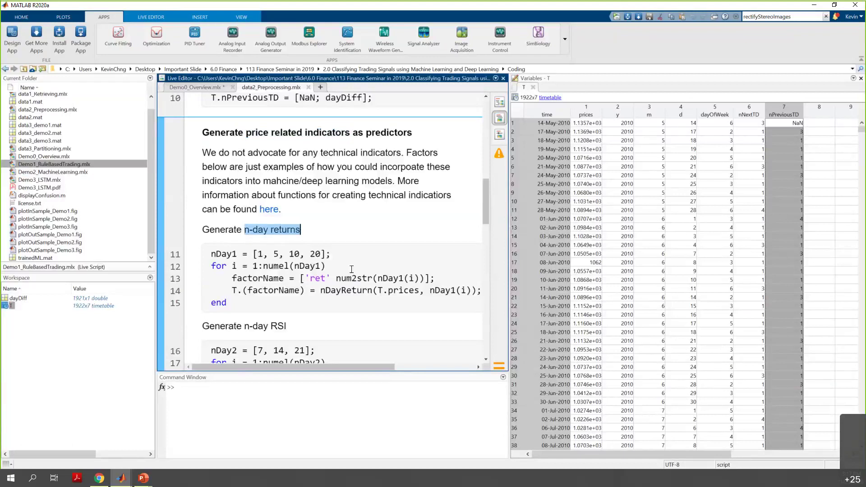
{"action": "double_click", "coordinate": [265, 250]}
{"action": "left_click", "coordinate": [265, 251]}
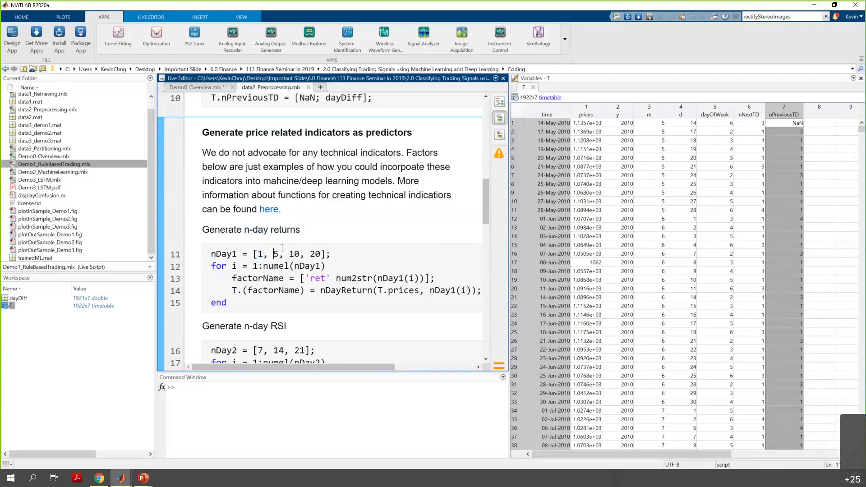
{"action": "left_click_drag", "start_coordinate": [323, 254], "coordinate": [318, 254]}
{"action": "scroll", "coordinate": [488, 193], "scroll_direction": "down", "scroll_amount": 1}
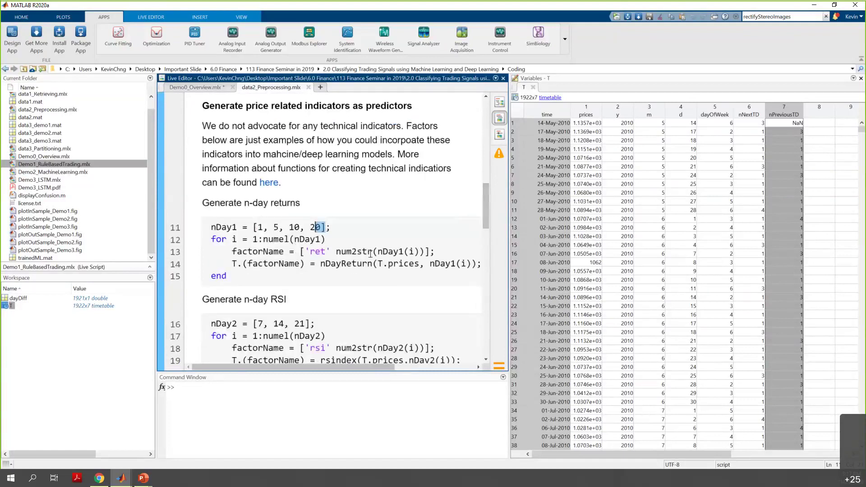
{"action": "left_click_drag", "start_coordinate": [372, 264], "coordinate": [325, 265]}
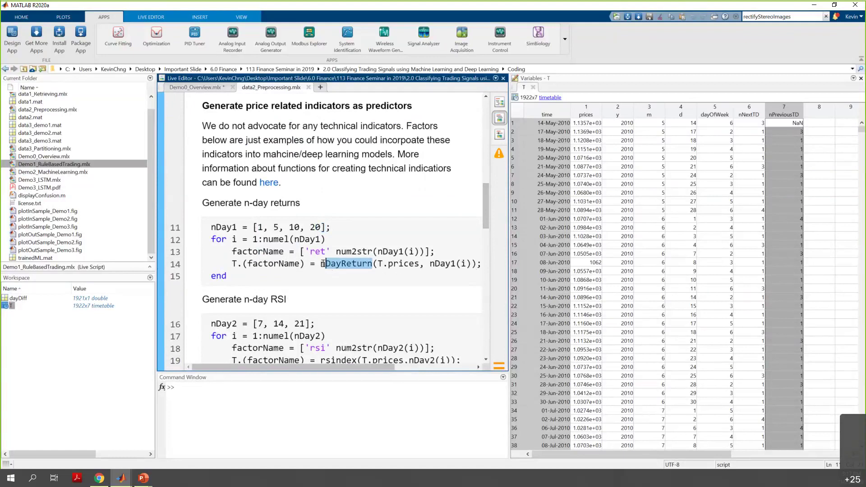
{"action": "left_click_drag", "start_coordinate": [484, 206], "coordinate": [474, 322]}
Review the nDayReturn supporting function used for the n-day return indicators.
{"action": "scroll", "coordinate": [475, 322], "scroll_direction": "down", "scroll_amount": 3}
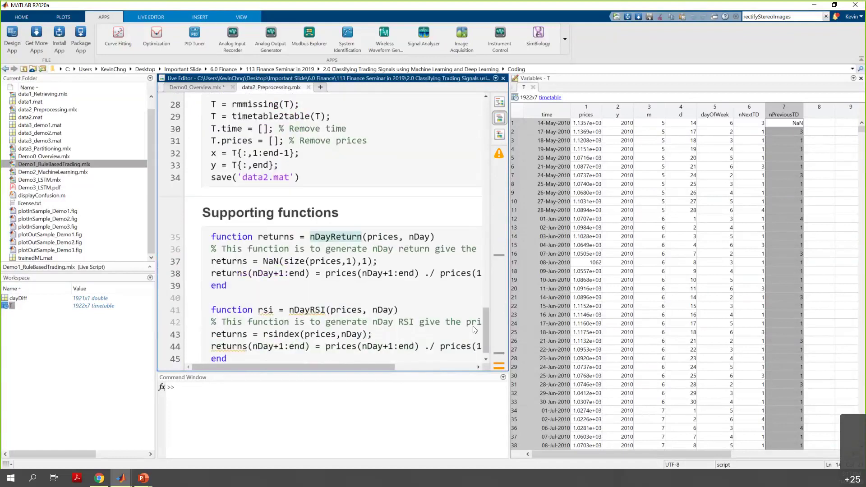
{"action": "left_click_drag", "start_coordinate": [238, 284], "coordinate": [195, 239]}
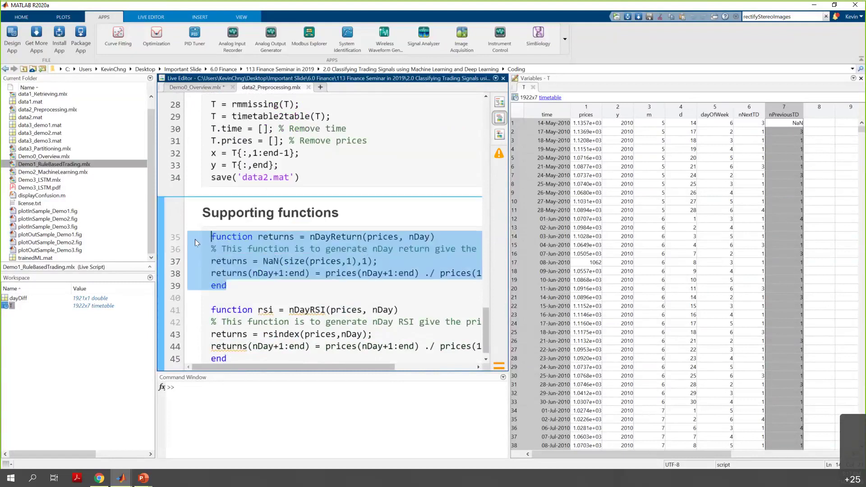
{"action": "left_click", "coordinate": [229, 234]}
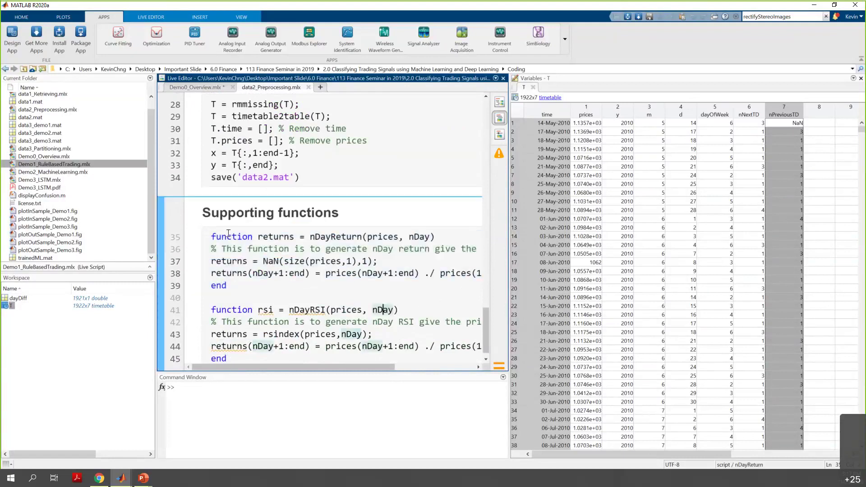
{"action": "double_click", "coordinate": [228, 235]}
{"action": "left_click_drag", "start_coordinate": [483, 332], "coordinate": [497, 241]}
{"action": "scroll", "coordinate": [442, 231], "scroll_direction": "up", "scroll_amount": 5}
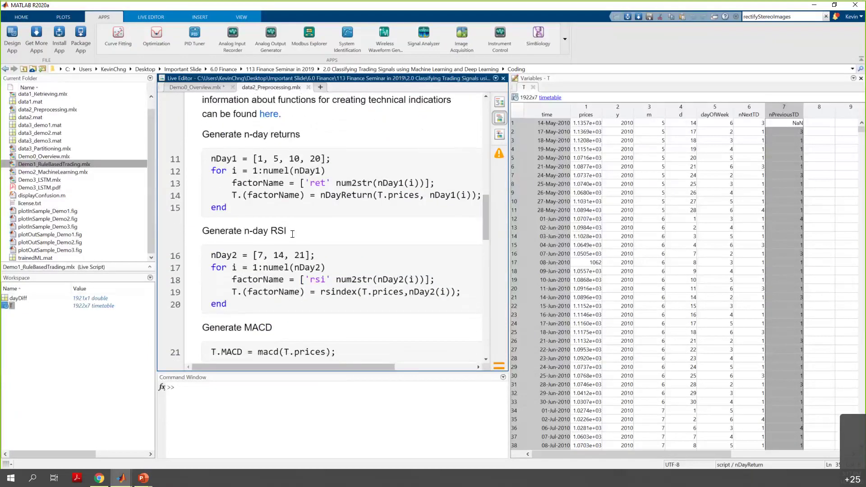
Point out the RSI section's 7, 14 and 21-day periods and its rsindex call.
{"action": "double_click", "coordinate": [280, 231]}
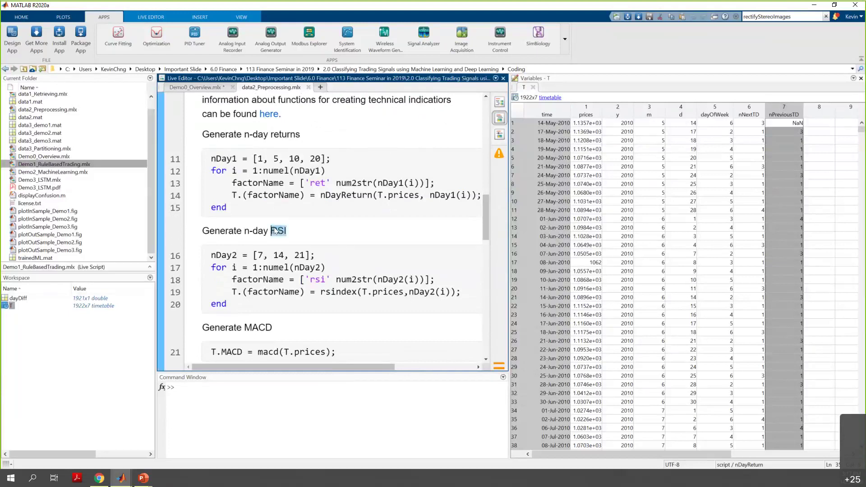
{"action": "left_click", "coordinate": [262, 256]}
{"action": "double_click", "coordinate": [280, 256]}
{"action": "double_click", "coordinate": [298, 256]}
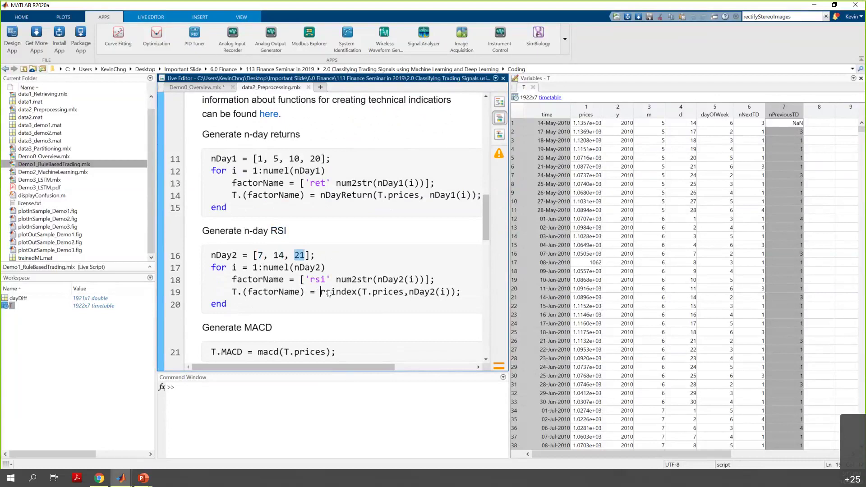
{"action": "left_click_drag", "start_coordinate": [320, 292], "coordinate": [353, 292]}
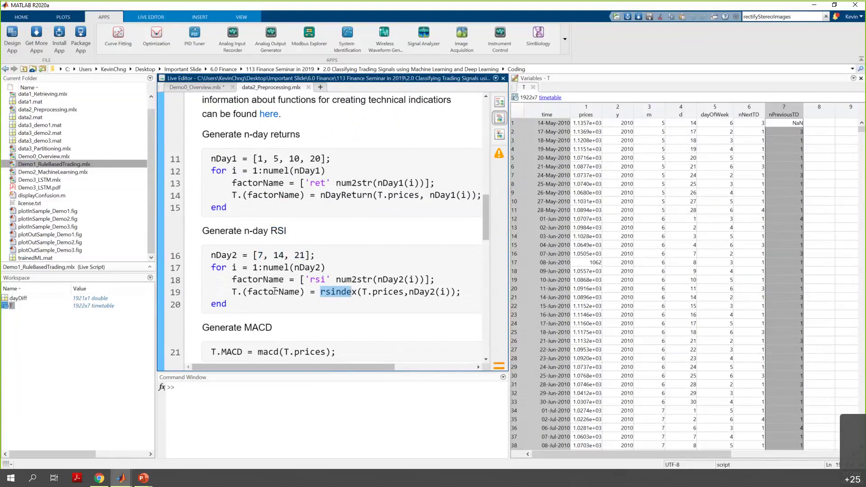
Point out the MACD section and its macd function call.
{"action": "scroll", "coordinate": [274, 291], "scroll_direction": "down", "scroll_amount": 3}
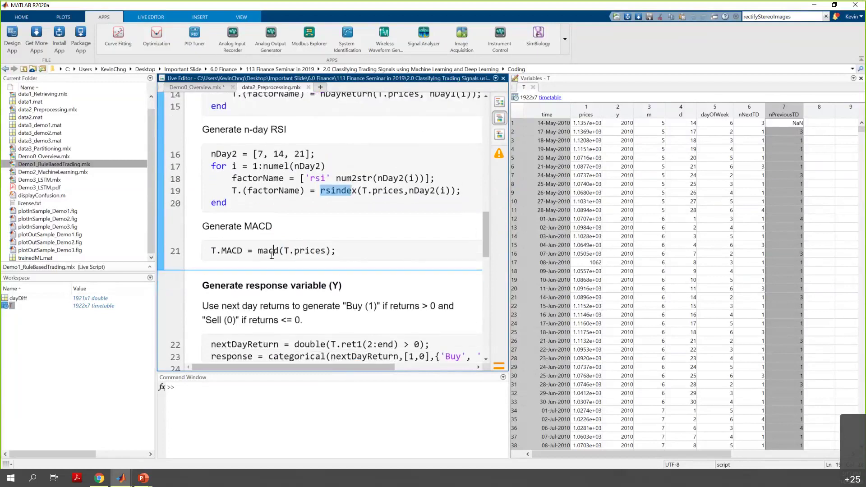
{"action": "double_click", "coordinate": [258, 227]}
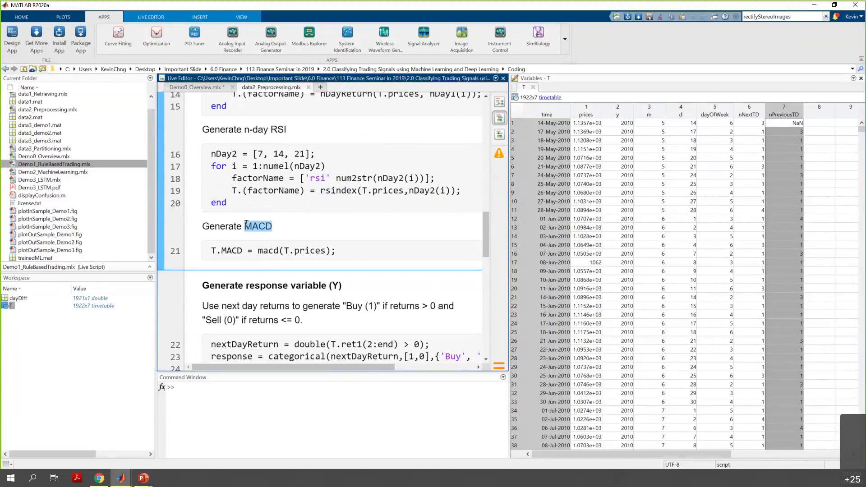
{"action": "left_click_drag", "start_coordinate": [279, 251], "coordinate": [260, 254]}
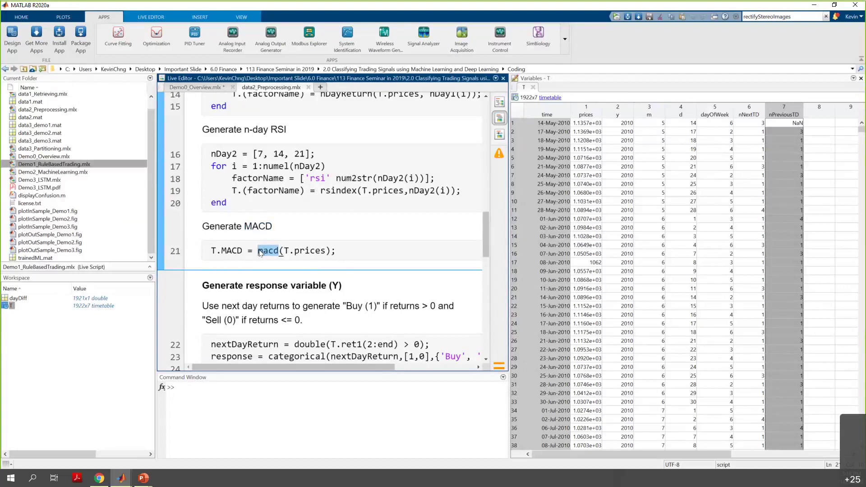
{"action": "left_click", "coordinate": [256, 250]}
Inspect the new ret1, ret5, ret10, ret20, rsi7, rsi14, rsi21 and MACD columns in the Variables editor.
{"action": "scroll", "coordinate": [252, 207], "scroll_direction": "up", "scroll_amount": 3}
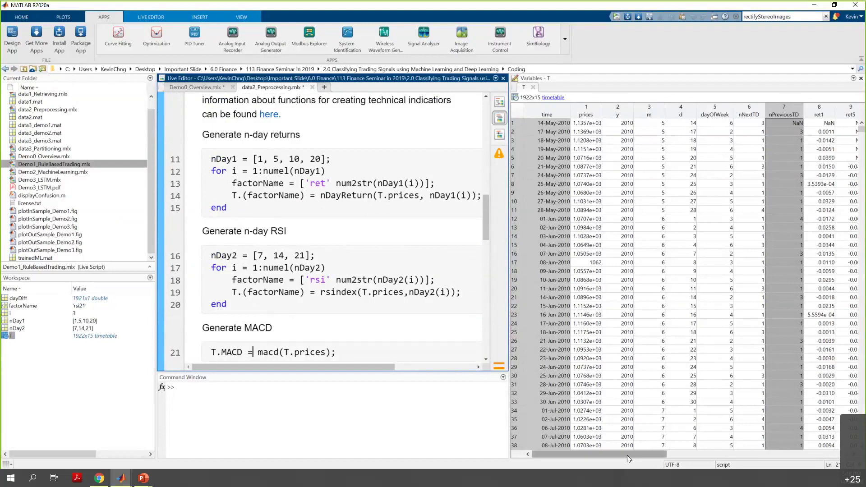
{"action": "left_click_drag", "start_coordinate": [626, 455], "coordinate": [721, 455]}
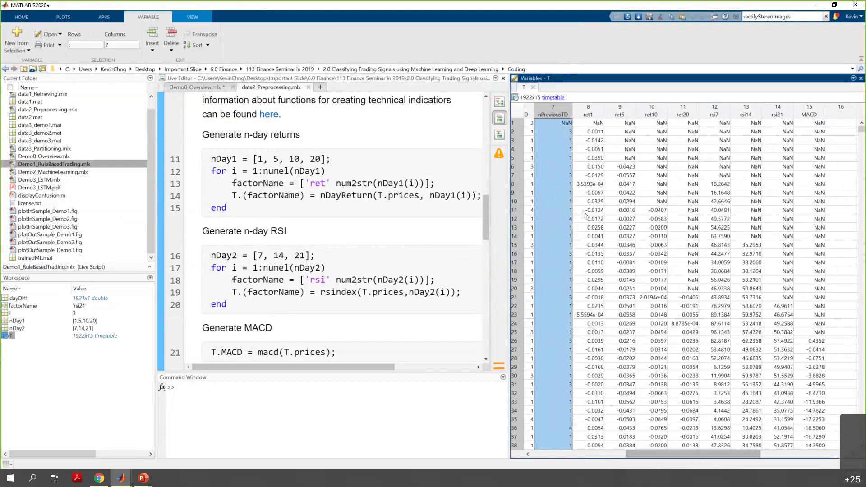
{"action": "left_click", "coordinate": [588, 115]}
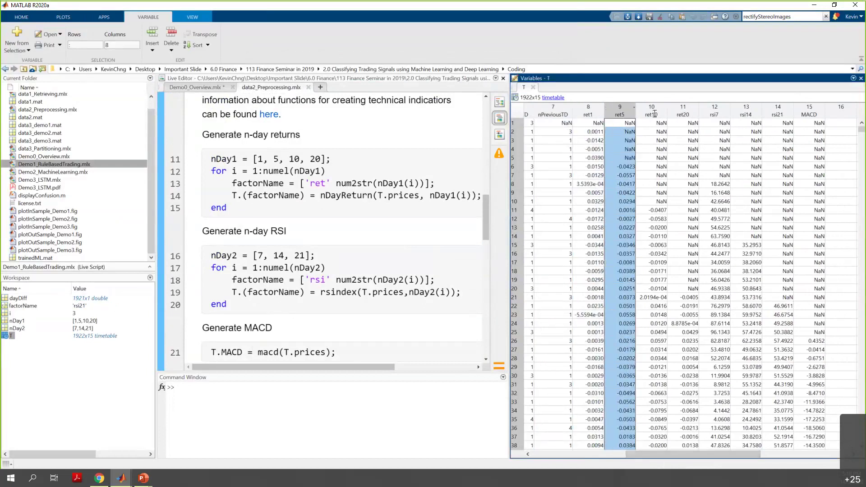
{"action": "left_click", "coordinate": [632, 111]}
{"action": "left_click", "coordinate": [654, 112]}
{"action": "left_click", "coordinate": [680, 109]}
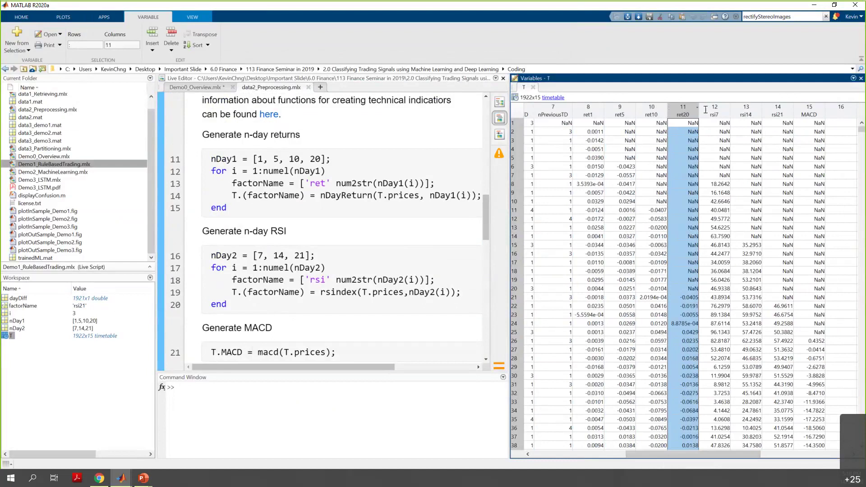
{"action": "key", "text": "Right"}
{"action": "key", "text": "Right"}
{"action": "left_click", "coordinate": [688, 114]}
{"action": "left_click", "coordinate": [718, 114]}
{"action": "left_click", "coordinate": [748, 115]}
{"action": "left_click", "coordinate": [772, 112]}
{"action": "left_click", "coordinate": [809, 113]}
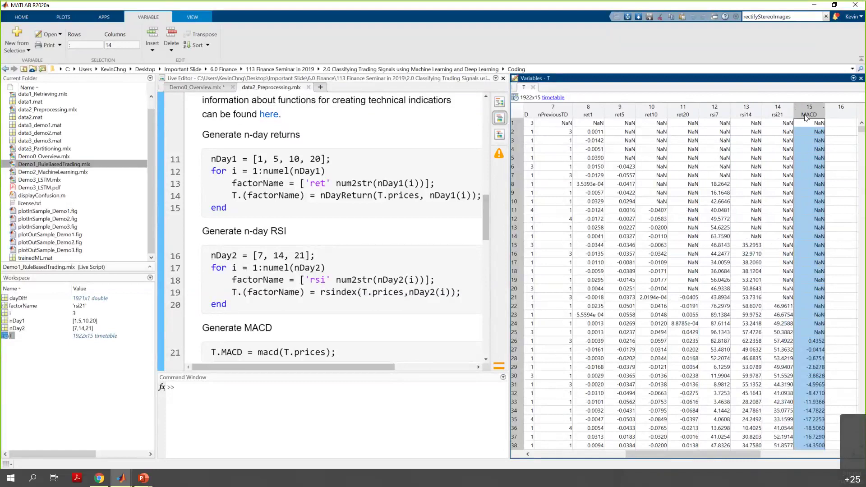
{"action": "scroll", "coordinate": [344, 233], "scroll_direction": "down", "scroll_amount": 2}
{"action": "scroll", "coordinate": [345, 234], "scroll_direction": "down", "scroll_amount": 6}
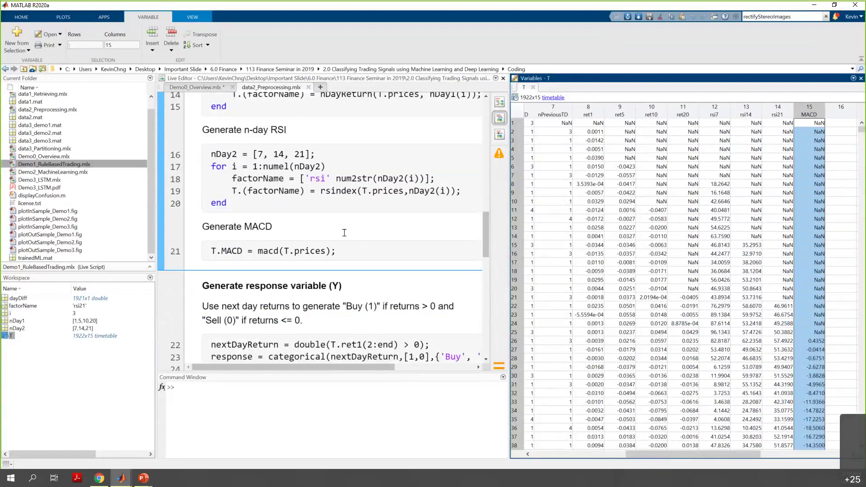
Review the response rule: returns > 0 give Buy (1), returns <= 0 give Sell (0).
{"action": "left_click", "coordinate": [483, 243]}
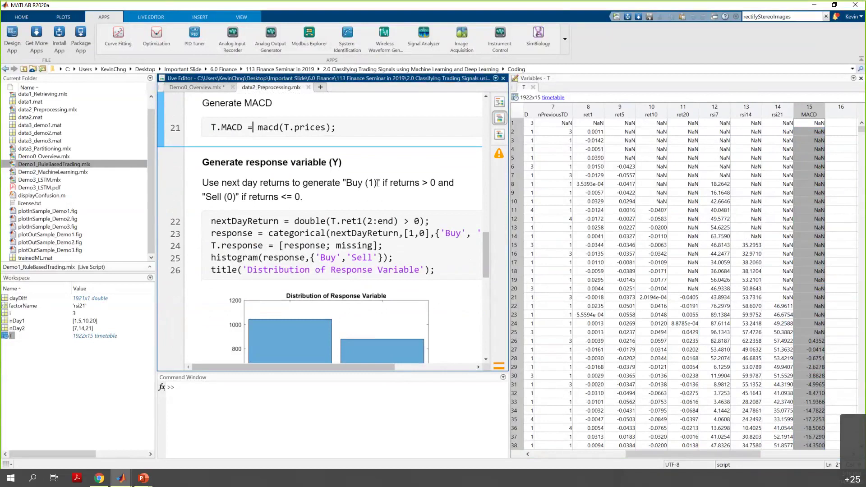
{"action": "left_click_drag", "start_coordinate": [384, 183], "coordinate": [435, 182]}
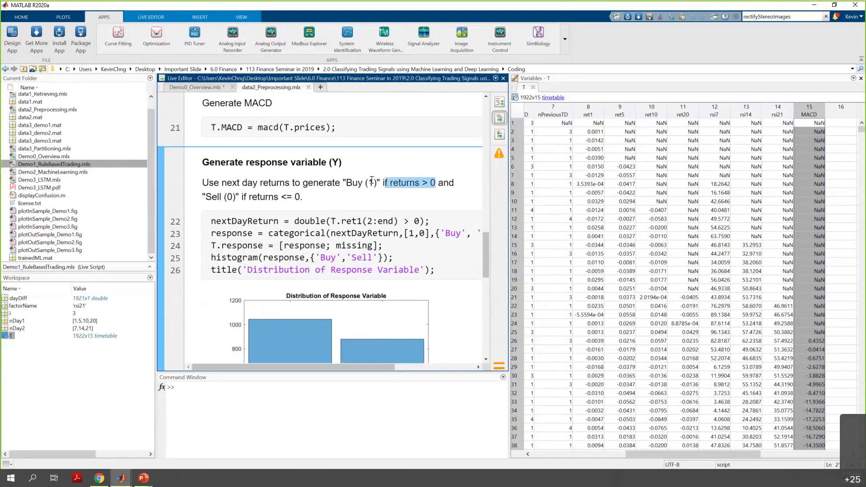
{"action": "left_click_drag", "start_coordinate": [347, 182], "coordinate": [377, 182]}
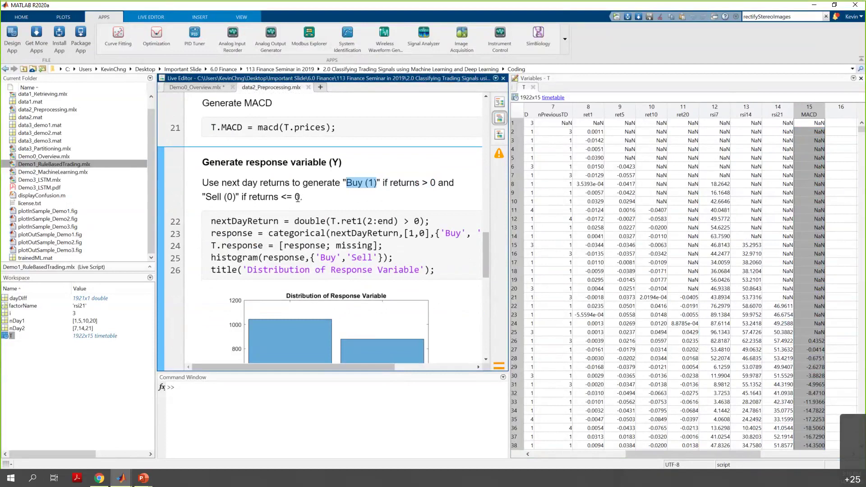
{"action": "left_click_drag", "start_coordinate": [295, 198], "coordinate": [259, 197]}
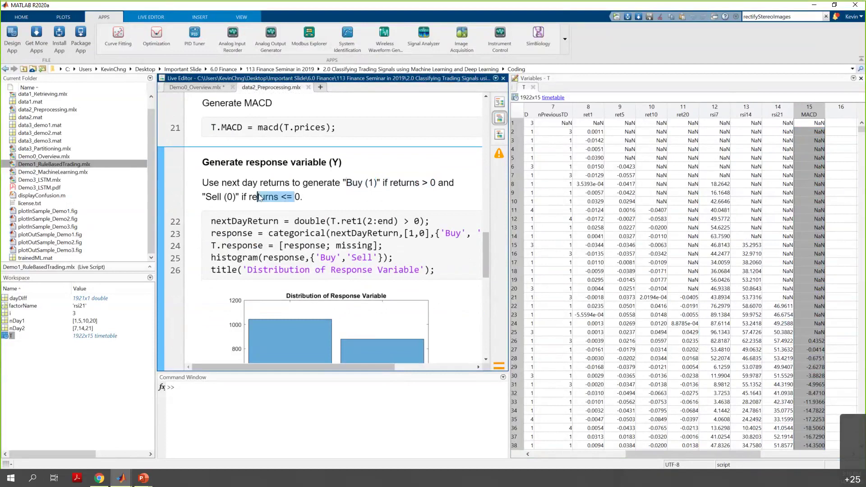
{"action": "left_click", "coordinate": [233, 197]}
{"action": "left_click", "coordinate": [209, 185], "text": "shift"}
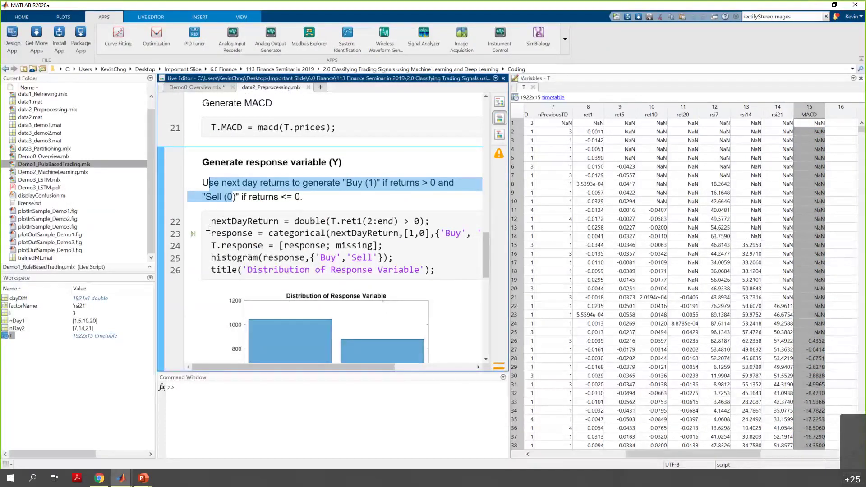
{"action": "left_click", "coordinate": [214, 233]}
{"action": "left_click_drag", "start_coordinate": [304, 197], "coordinate": [346, 184]}
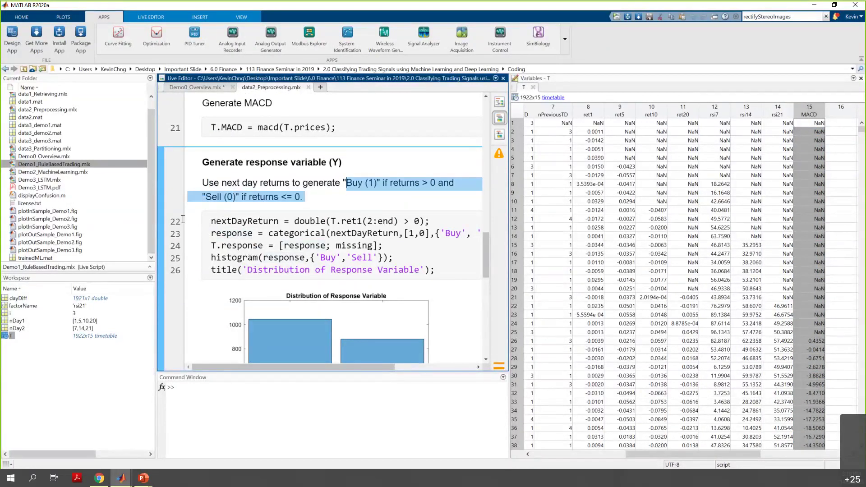
Run the response section, save the script, and inspect the new response column values.
{"action": "left_click", "coordinate": [161, 227]}
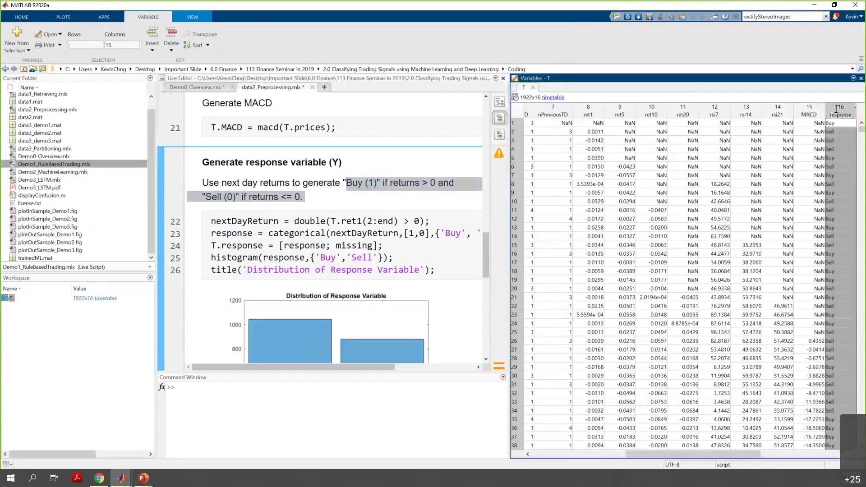
{"action": "key", "text": "ctrl+s"}
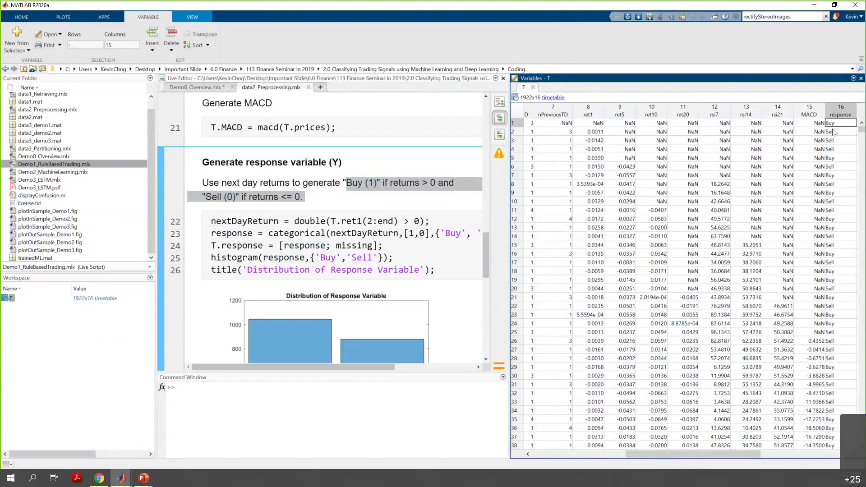
{"action": "left_click", "coordinate": [833, 141]}
{"action": "left_click", "coordinate": [833, 149]}
{"action": "left_click", "coordinate": [831, 158]}
{"action": "left_click", "coordinate": [830, 167]}
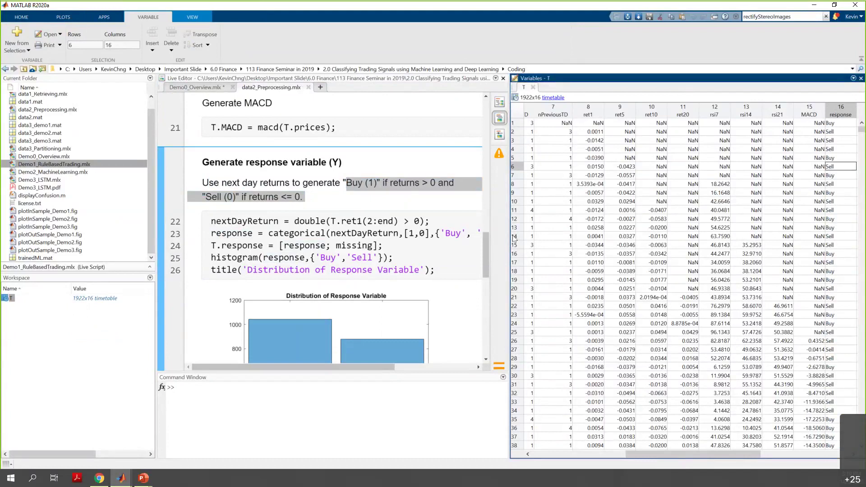
{"action": "left_click_drag", "start_coordinate": [510, 235], "coordinate": [538, 235]}
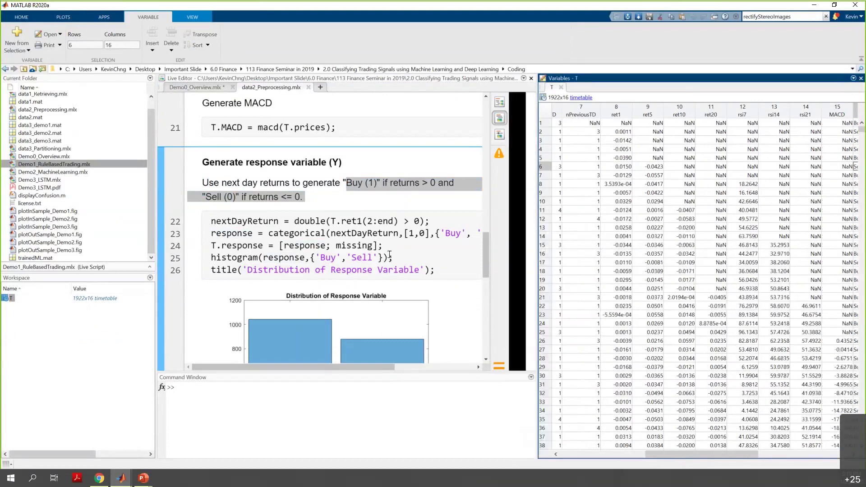
{"action": "scroll", "coordinate": [364, 238], "scroll_direction": "down", "scroll_amount": 5}
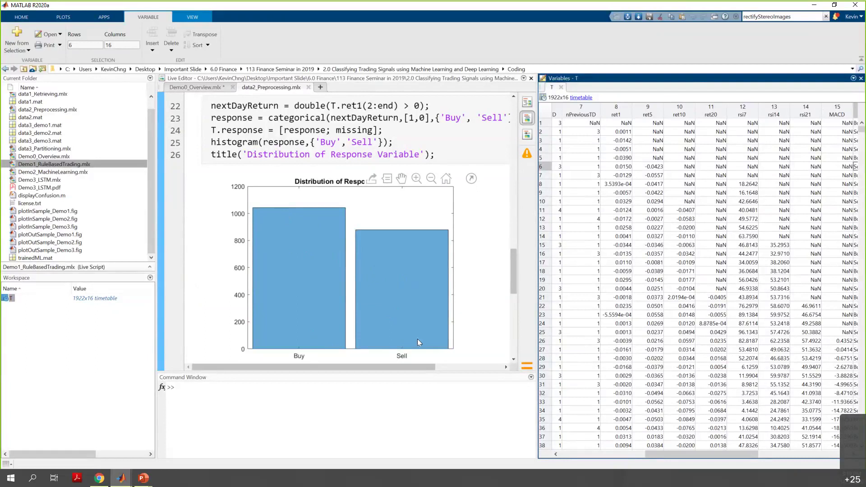
Review lines 32–33: predictors x from columns 1:end-1 and response y from T{:,end}.
{"action": "scroll", "coordinate": [418, 340], "scroll_direction": "down", "scroll_amount": 3}
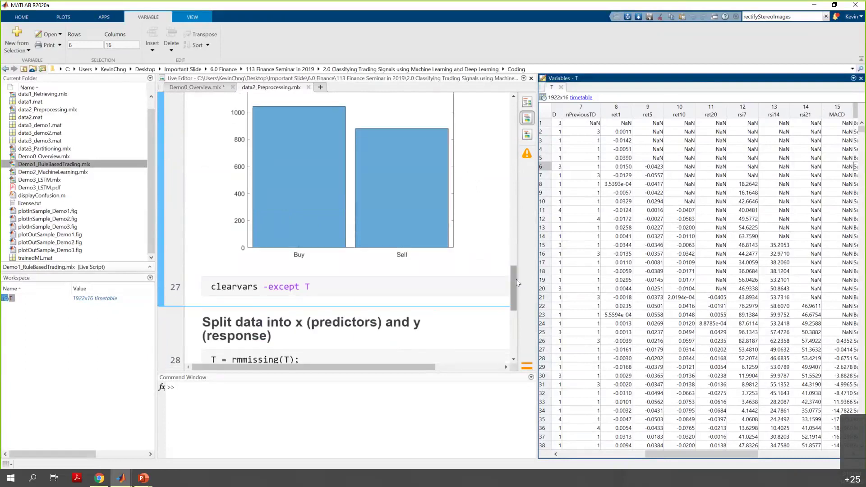
{"action": "left_click_drag", "start_coordinate": [513, 281], "coordinate": [512, 307]}
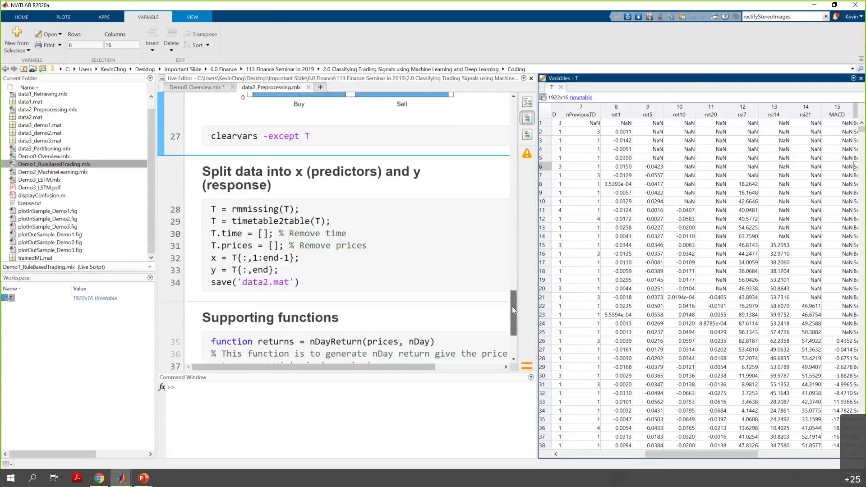
{"action": "left_click", "coordinate": [379, 257]}
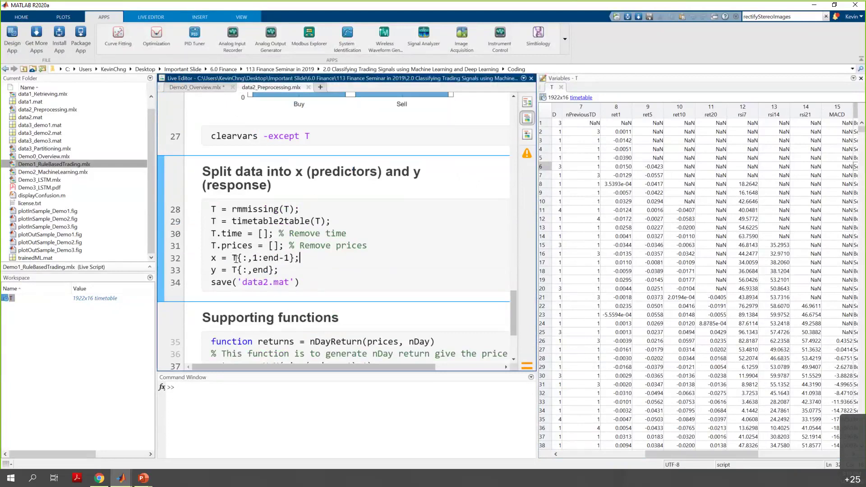
{"action": "key", "text": "Home"}
{"action": "key", "text": "Down"}
{"action": "double_click", "coordinate": [213, 271]}
{"action": "mouse_move", "coordinate": [253, 258]}
{"action": "left_mouse_down"}
{"action": "mouse_move", "coordinate": [292, 259]}
{"action": "mouse_move", "coordinate": [263, 261]}
{"action": "left_mouse_up"}
{"action": "left_click", "coordinate": [210, 257]}
{"action": "left_click", "coordinate": [232, 270]}
{"action": "left_click_drag", "start_coordinate": [221, 270], "coordinate": [161, 261]}
{"action": "left_click_drag", "start_coordinate": [269, 270], "coordinate": [255, 273]}
Select T's response column and run the split-data section.
{"action": "left_click_drag", "start_coordinate": [671, 453], "coordinate": [707, 454]}
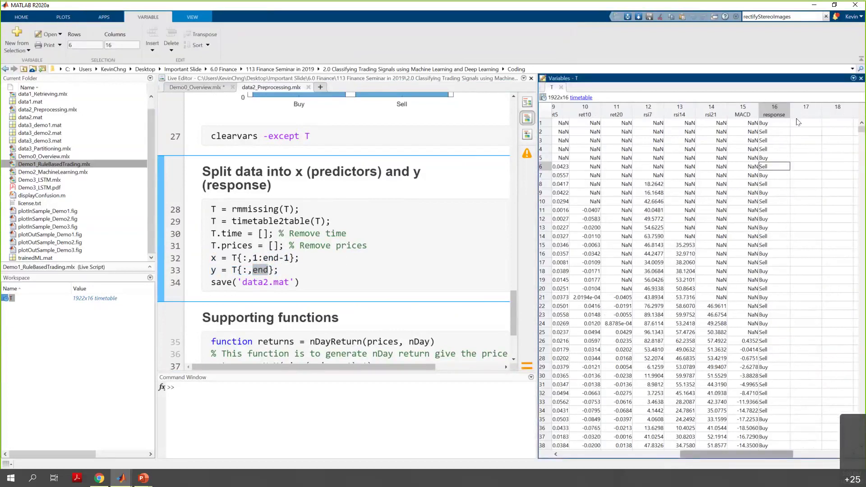
{"action": "left_click", "coordinate": [782, 115]}
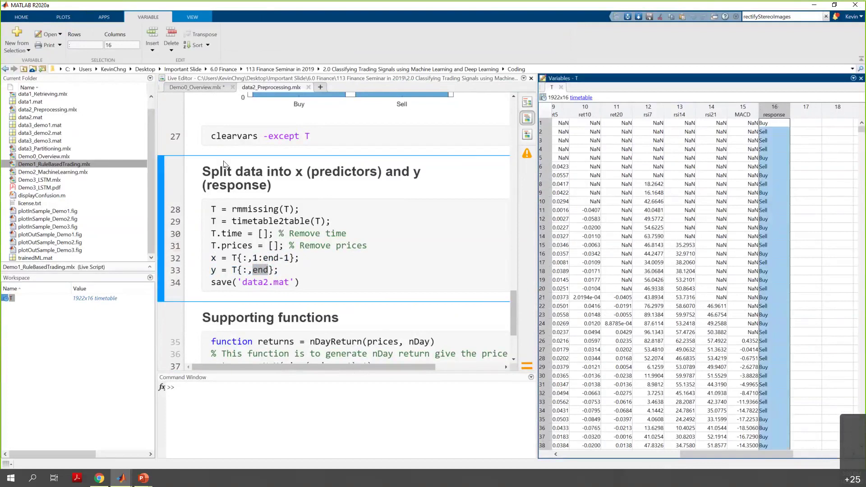
{"action": "left_click", "coordinate": [161, 246]}
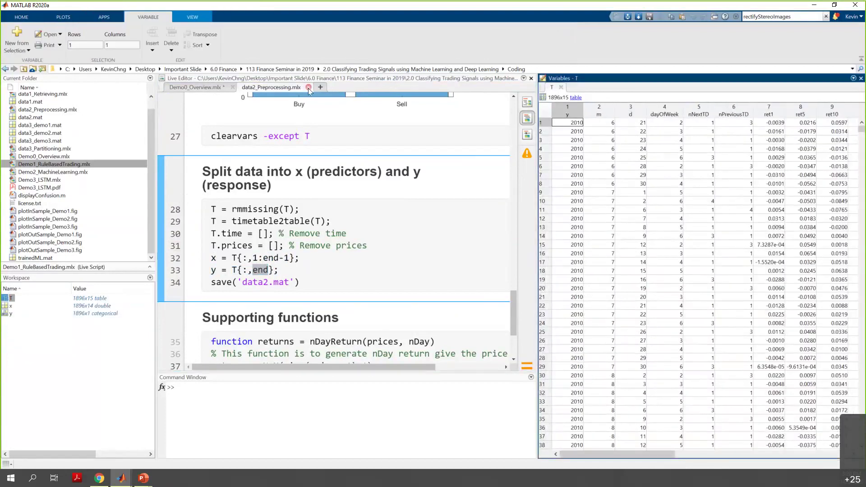
Close data2_Preprocessing.mlx and run the Demo0_Overview section that opens data3_Partitioning.mlx.
{"action": "left_click", "coordinate": [308, 87]}
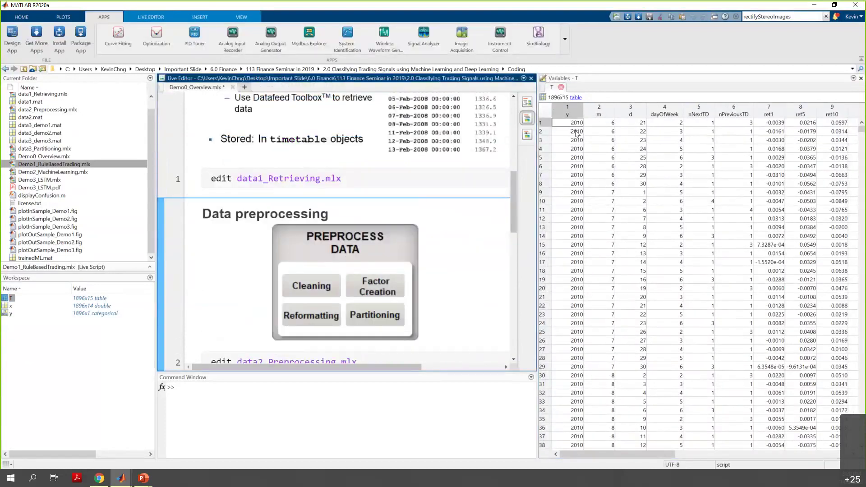
{"action": "mouse_move", "coordinate": [613, 450]}
{"action": "left_mouse_down"}
{"action": "mouse_move", "coordinate": [617, 459]}
{"action": "mouse_move", "coordinate": [605, 460]}
{"action": "left_mouse_up"}
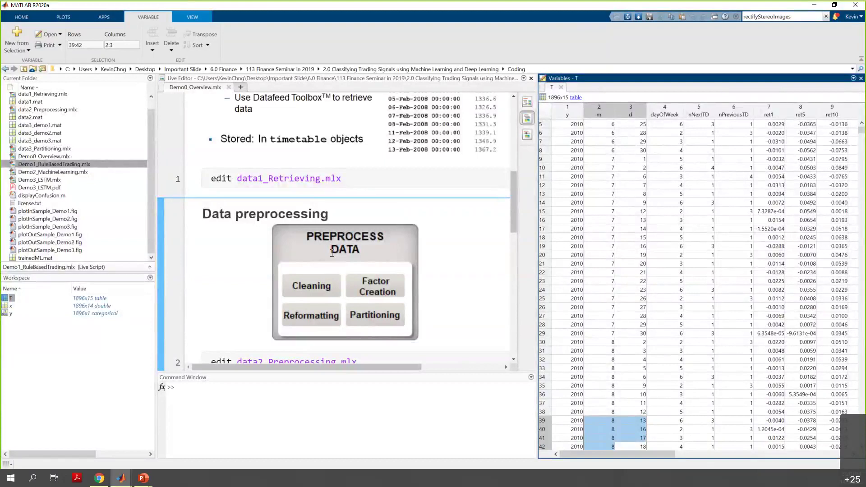
{"action": "left_click_drag", "start_coordinate": [510, 204], "coordinate": [509, 280]}
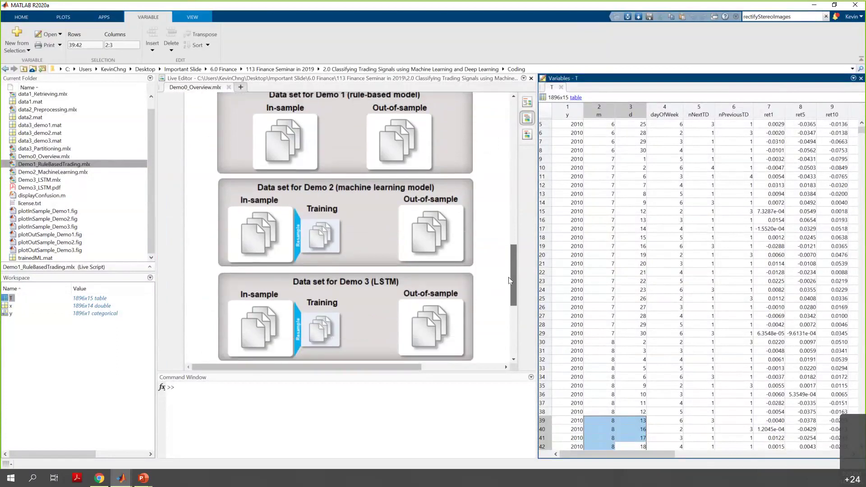
{"action": "left_click", "coordinate": [221, 145]}
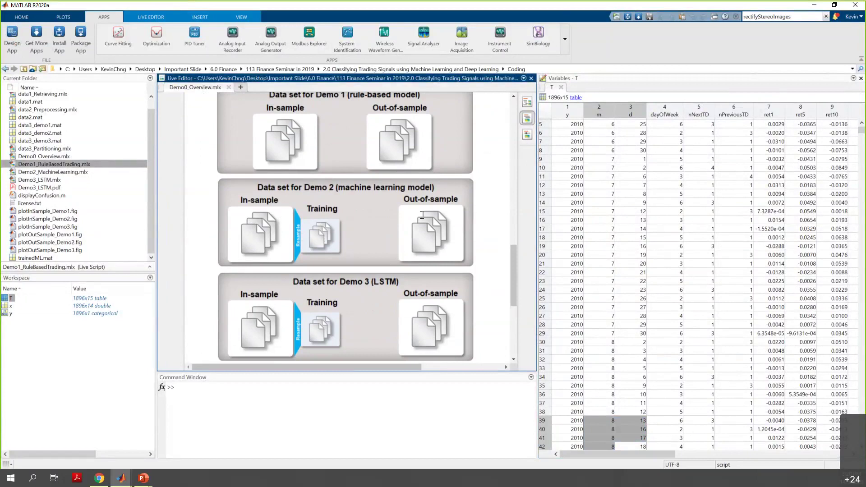
{"action": "scroll", "coordinate": [515, 261], "scroll_direction": "down", "scroll_amount": 3}
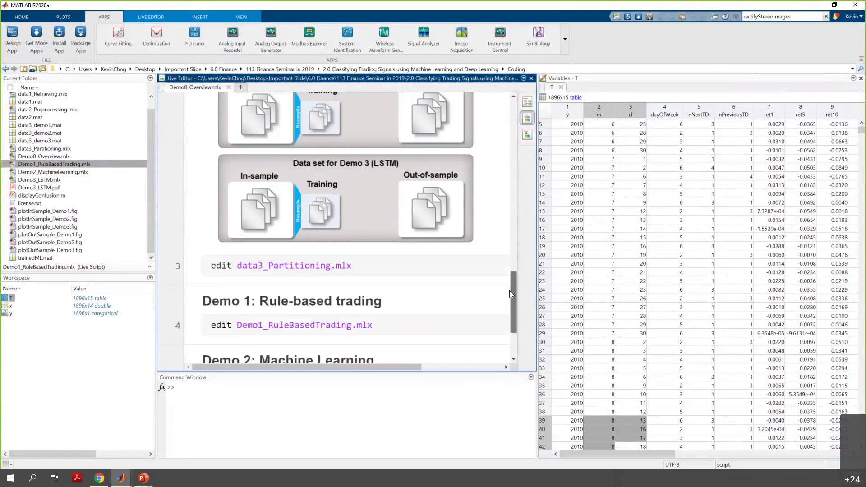
{"action": "scroll", "coordinate": [370, 283], "scroll_direction": "up", "scroll_amount": 3}
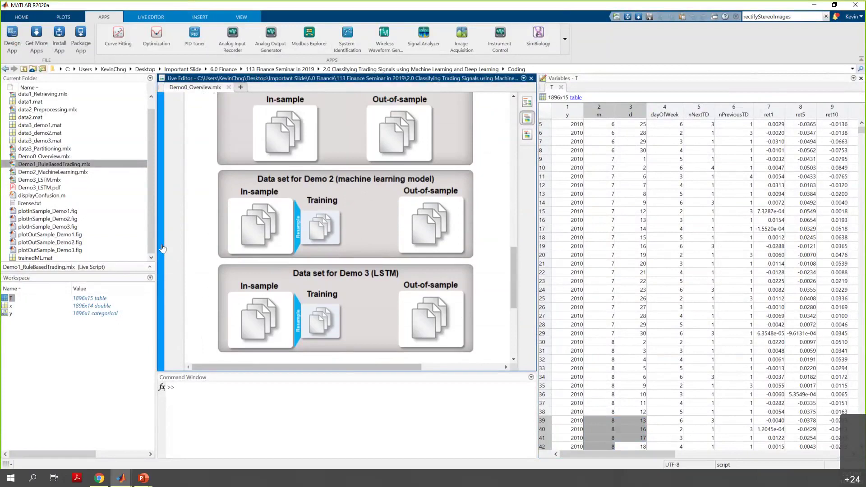
{"action": "left_click", "coordinate": [167, 248]}
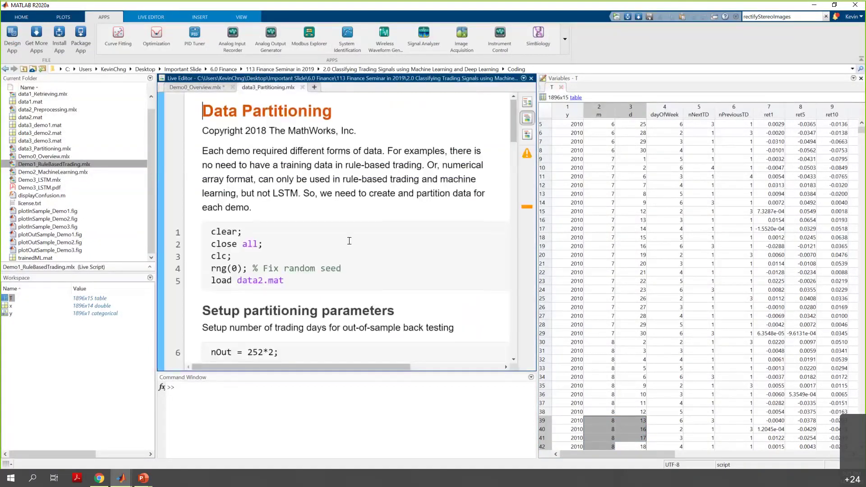
Review nOut = 252*2 and the idxIn/idxOut lines, then run the partitioning-parameter section.
{"action": "scroll", "coordinate": [349, 241], "scroll_direction": "down", "scroll_amount": 3}
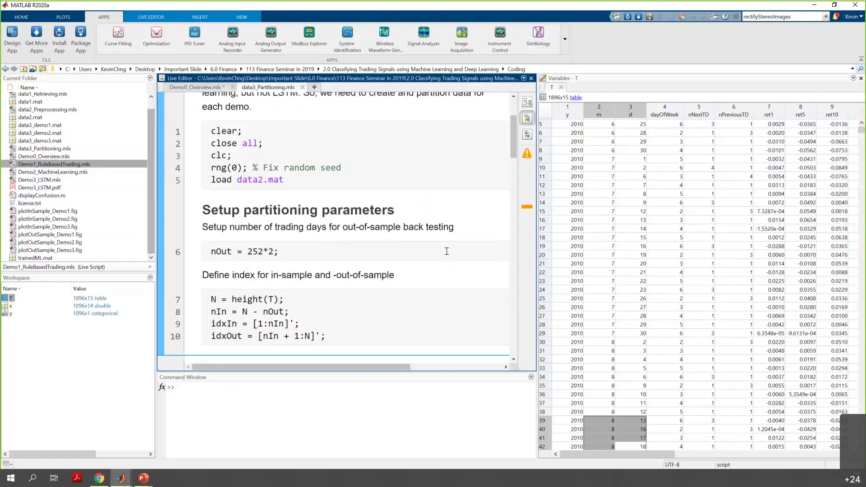
{"action": "left_click", "coordinate": [262, 254]}
{"action": "double_click", "coordinate": [250, 253]}
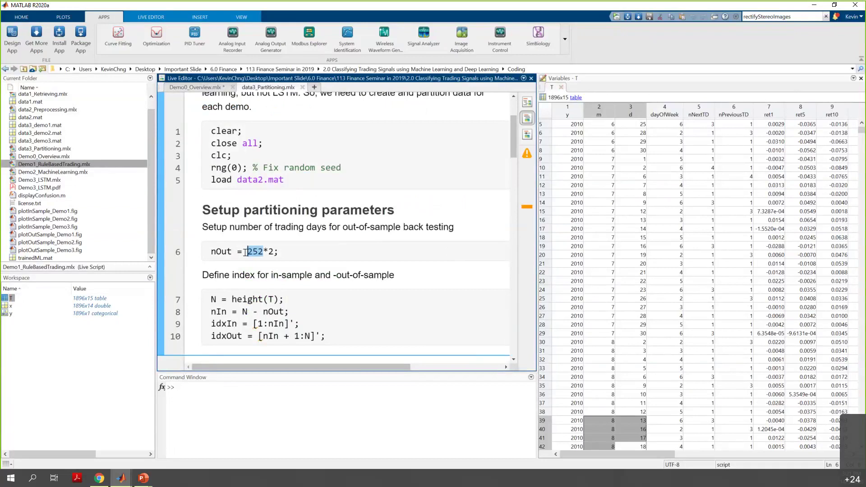
{"action": "double_click", "coordinate": [271, 254]}
{"action": "left_click", "coordinate": [271, 252]}
{"action": "left_click_drag", "start_coordinate": [301, 254], "coordinate": [189, 243]}
{"action": "left_click", "coordinate": [252, 260]}
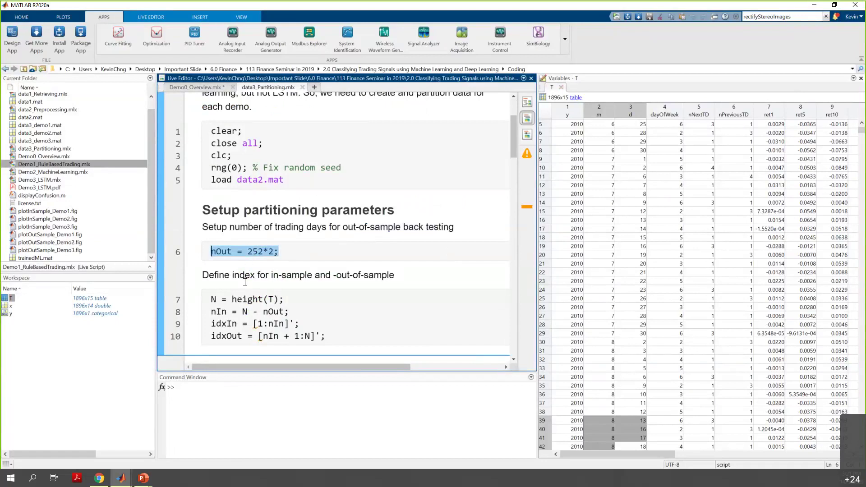
{"action": "left_click_drag", "start_coordinate": [299, 324], "coordinate": [210, 324]}
{"action": "left_click_drag", "start_coordinate": [325, 336], "coordinate": [210, 323]}
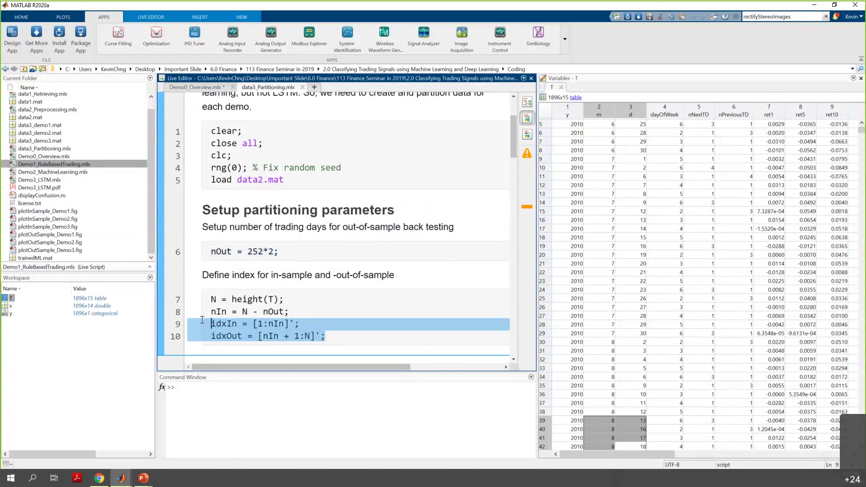
{"action": "left_click", "coordinate": [159, 301]}
{"action": "scroll", "coordinate": [312, 294], "scroll_direction": "down", "scroll_amount": 3}
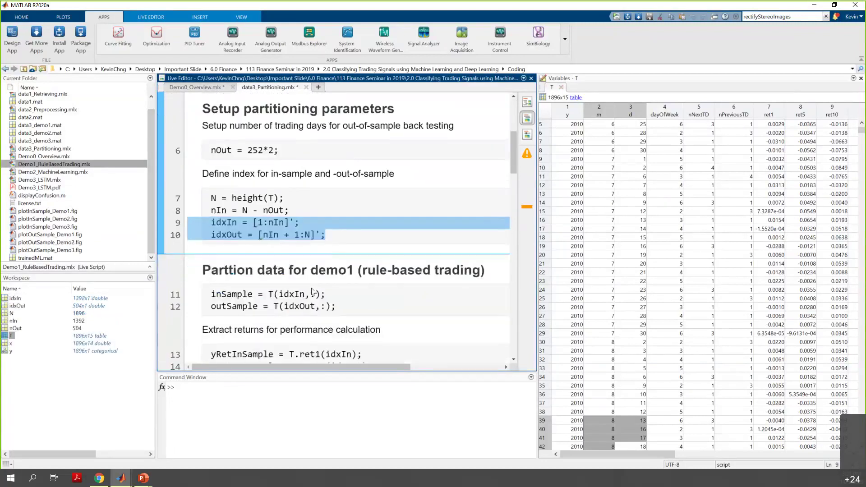
{"action": "left_click", "coordinate": [306, 306]}
{"action": "scroll", "coordinate": [306, 306], "scroll_direction": "down", "scroll_amount": 3}
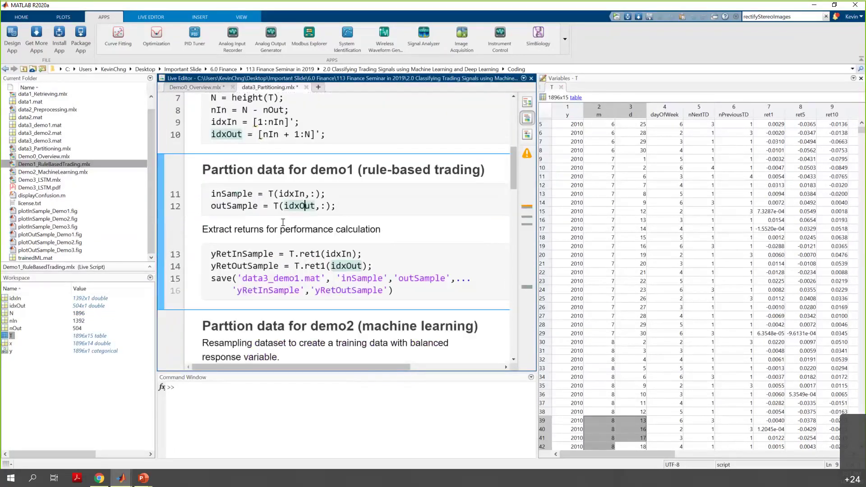
{"action": "mouse_move", "coordinate": [307, 205]}
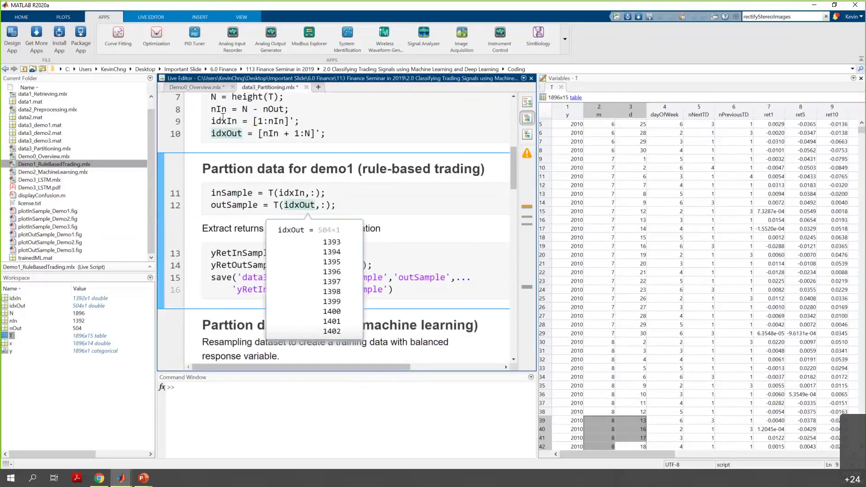
{"action": "left_click", "coordinate": [268, 192]}
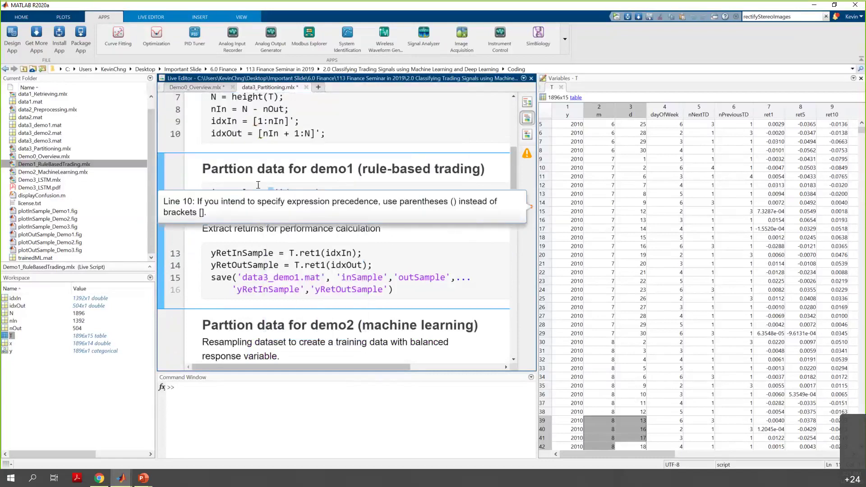
{"action": "left_click_drag", "start_coordinate": [216, 193], "coordinate": [253, 194]}
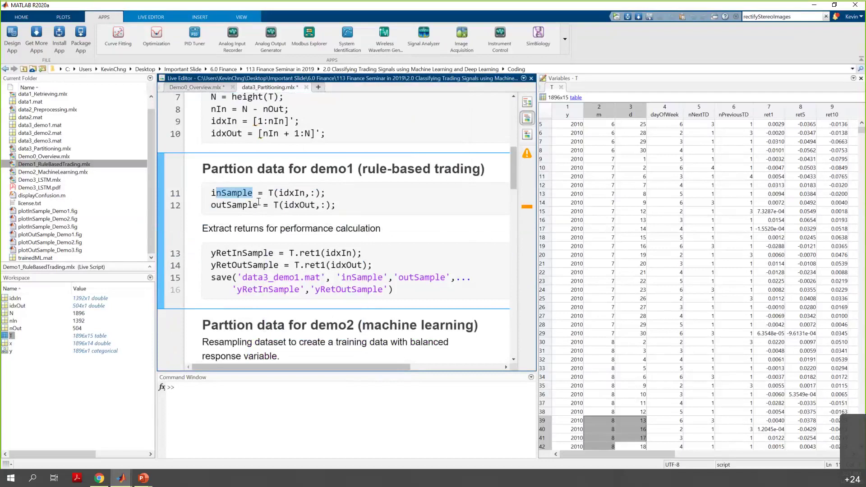
{"action": "double_click", "coordinate": [255, 204]}
{"action": "left_click", "coordinate": [402, 297]}
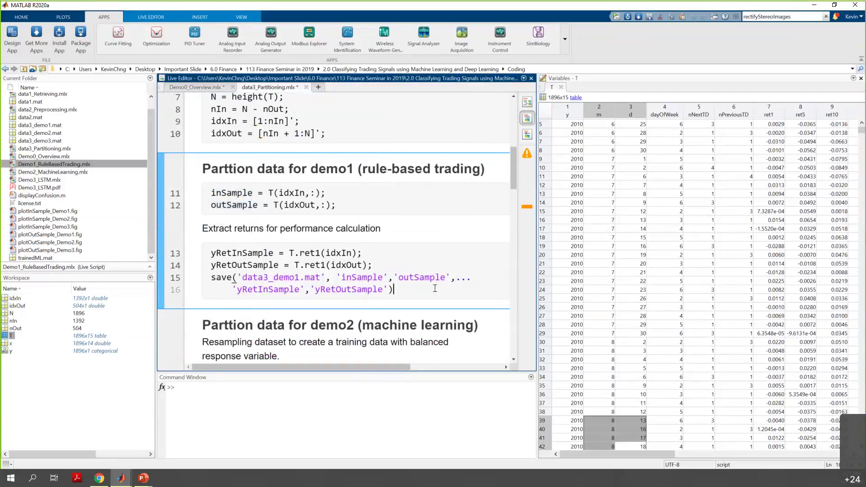
{"action": "left_click", "coordinate": [163, 270]}
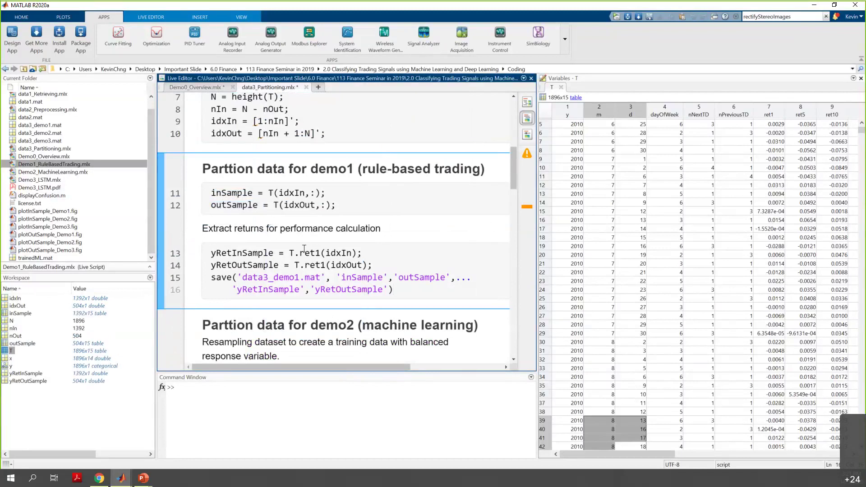
{"action": "mouse_move", "coordinate": [291, 254]}
{"action": "left_click_drag", "start_coordinate": [363, 253], "coordinate": [301, 255]}
{"action": "left_click", "coordinate": [322, 254]}
{"action": "mouse_move", "coordinate": [323, 256]}
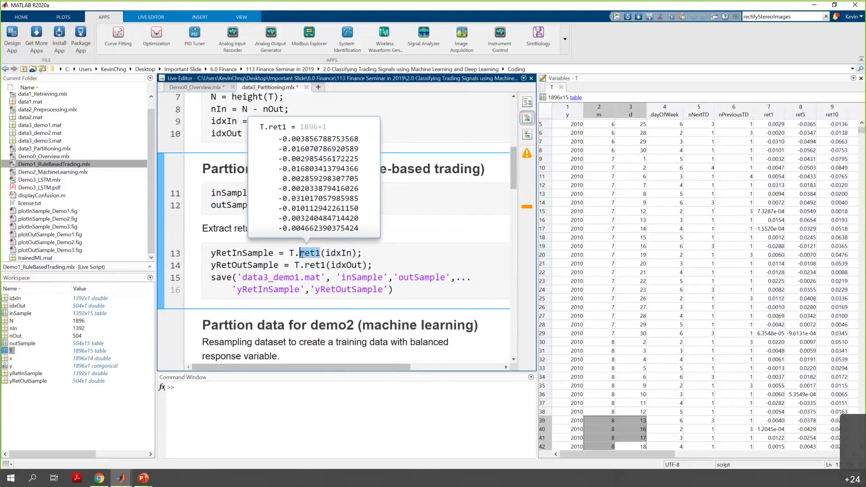
{"action": "left_click", "coordinate": [318, 254]}
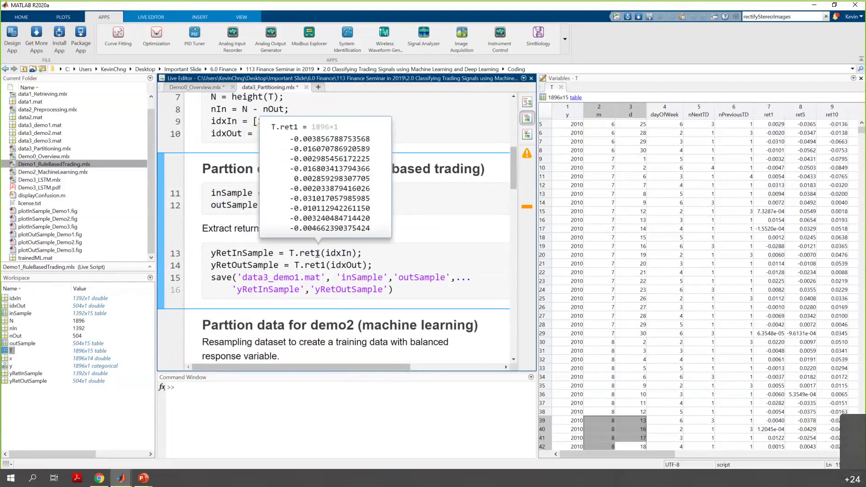
{"action": "key", "text": "Down"}
{"action": "key", "text": "Down"}
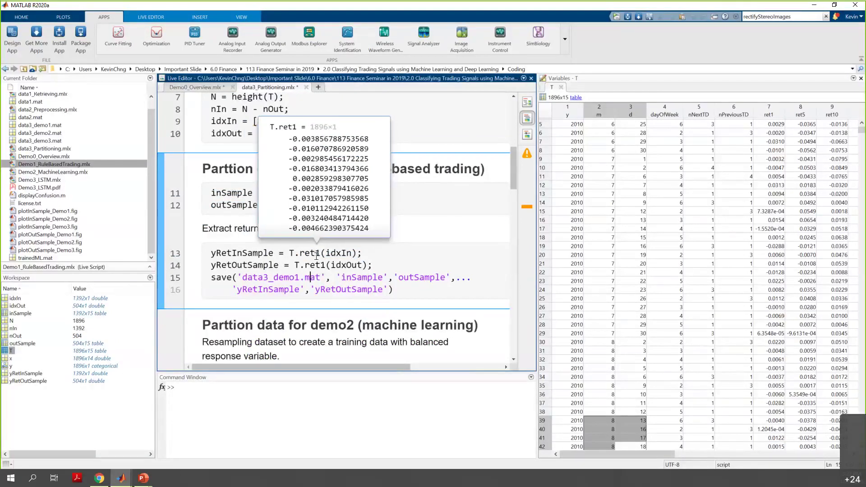
{"action": "left_click", "coordinate": [319, 265]}
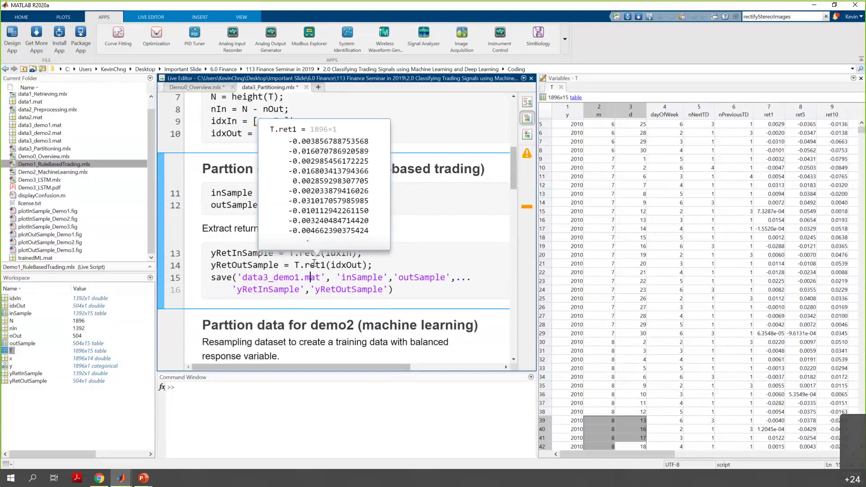
{"action": "double_click", "coordinate": [306, 266]}
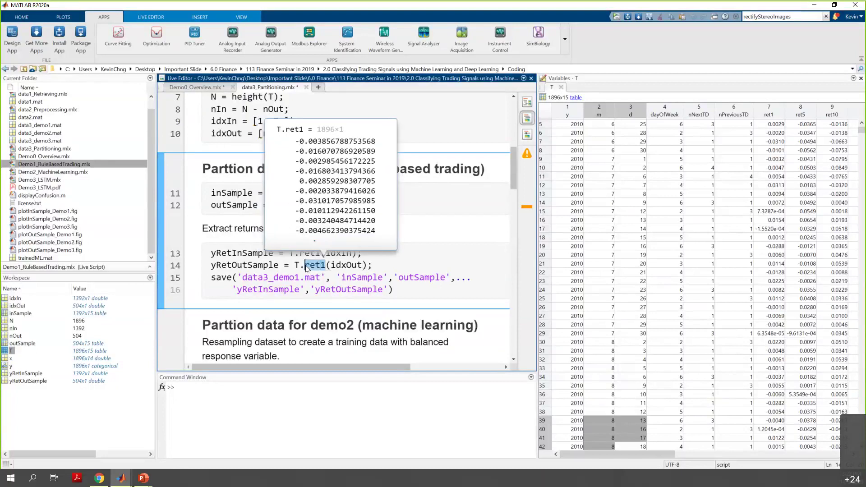
{"action": "left_click", "coordinate": [285, 265]}
{"action": "double_click", "coordinate": [273, 253]}
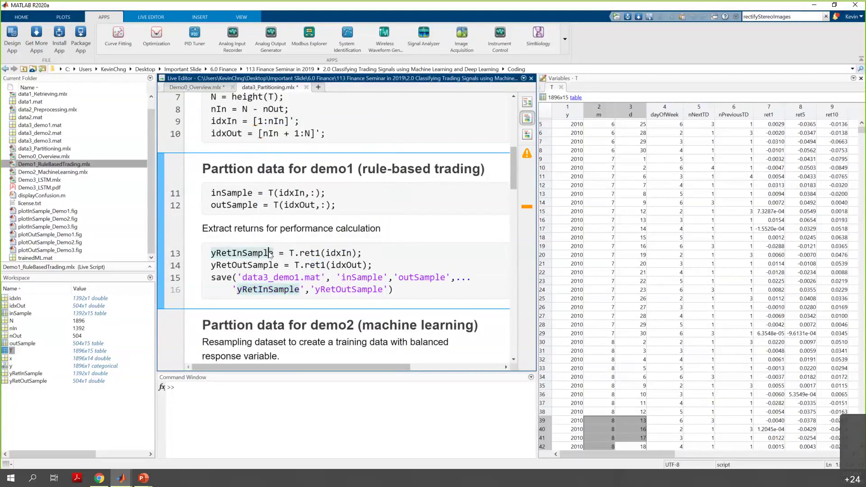
{"action": "left_click_drag", "start_coordinate": [278, 253], "coordinate": [205, 244]}
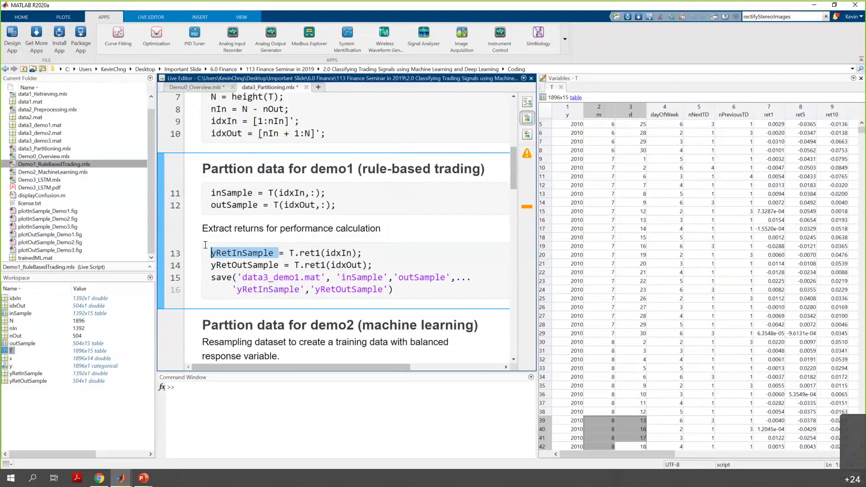
{"action": "left_click_drag", "start_coordinate": [210, 266], "coordinate": [245, 267]}
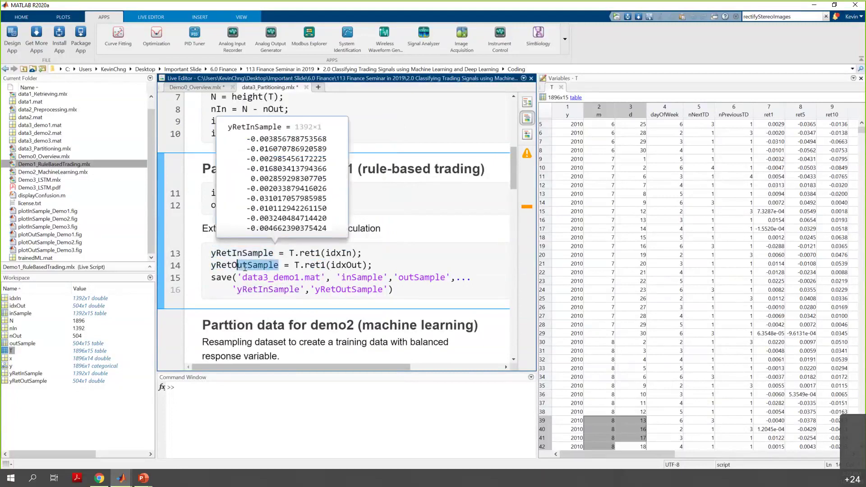
Review the Buy and Sell count lines 17–18 in the demo2 section.
{"action": "scroll", "coordinate": [272, 278], "scroll_direction": "down", "scroll_amount": 2}
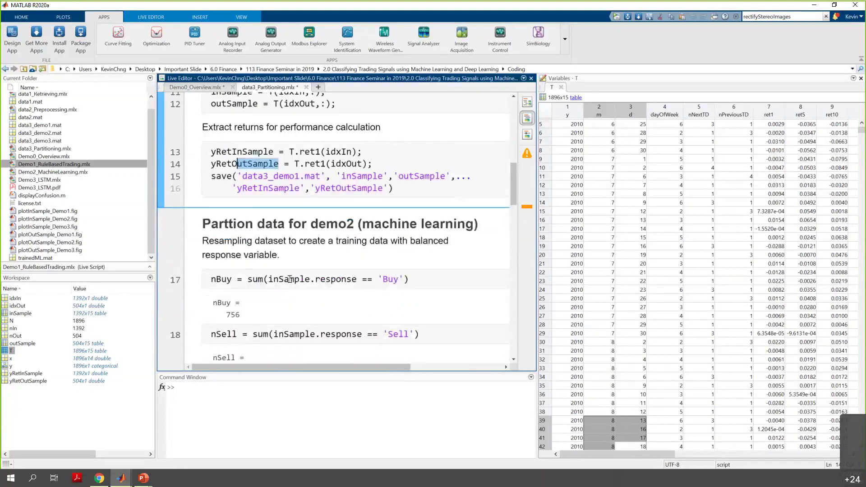
{"action": "scroll", "coordinate": [334, 251], "scroll_direction": "down", "scroll_amount": 5}
{"action": "left_click", "coordinate": [357, 233]}
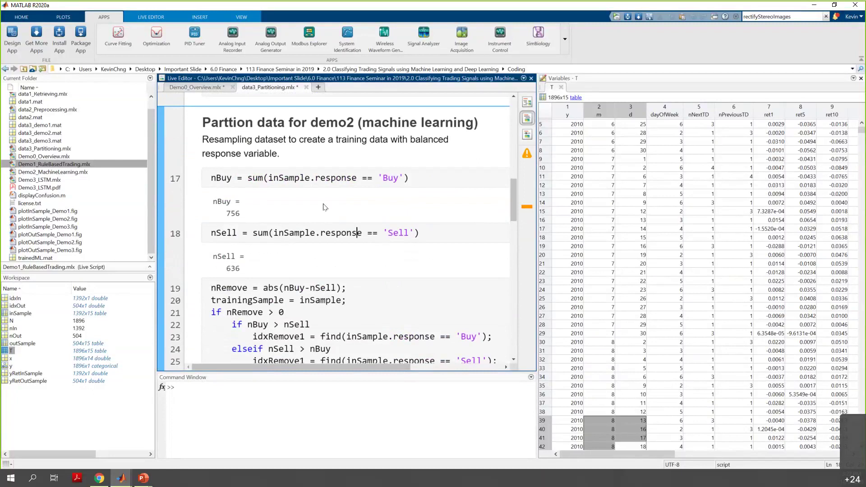
{"action": "double_click", "coordinate": [397, 183]}
{"action": "left_click_drag", "start_coordinate": [413, 232], "coordinate": [394, 232]}
{"action": "double_click", "coordinate": [386, 178]}
Review resampling lines 19–28 and run demo2 to build the balanced trainingSample table.
{"action": "scroll", "coordinate": [396, 270], "scroll_direction": "down", "scroll_amount": 3}
{"action": "left_click", "coordinate": [211, 186]}
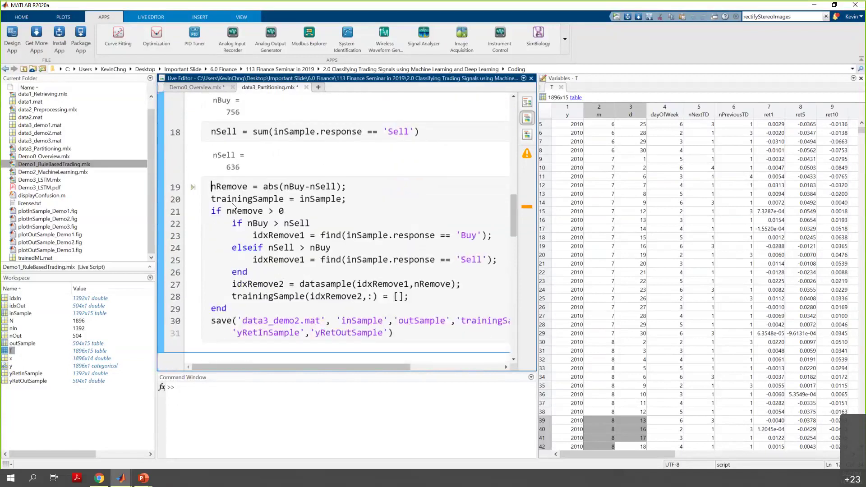
{"action": "left_click", "coordinate": [305, 260], "text": "shift"}
{"action": "left_click", "coordinate": [346, 301]}
{"action": "left_click_drag", "start_coordinate": [305, 296], "coordinate": [236, 297]}
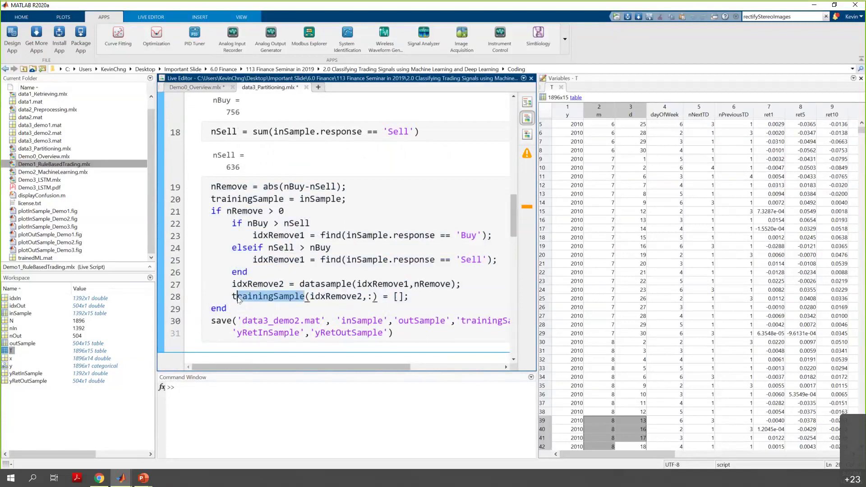
{"action": "left_click", "coordinate": [161, 312]}
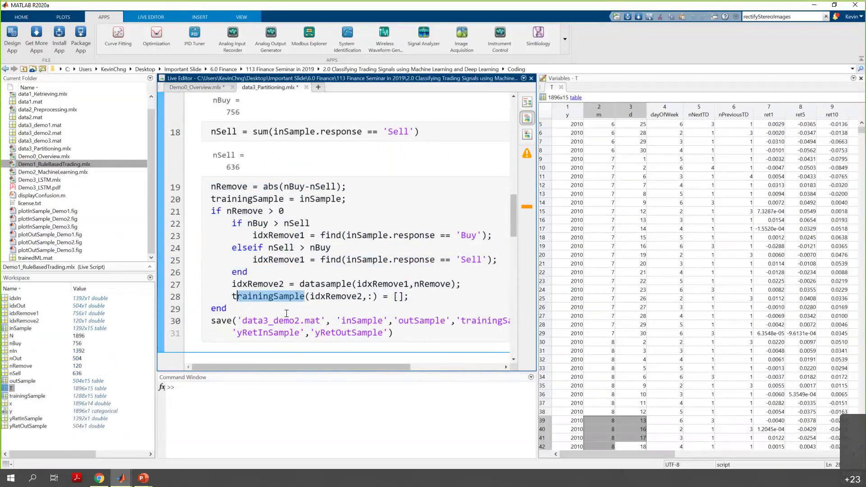
{"action": "scroll", "coordinate": [286, 313], "scroll_direction": "down", "scroll_amount": 3}
{"action": "left_click", "coordinate": [302, 293]}
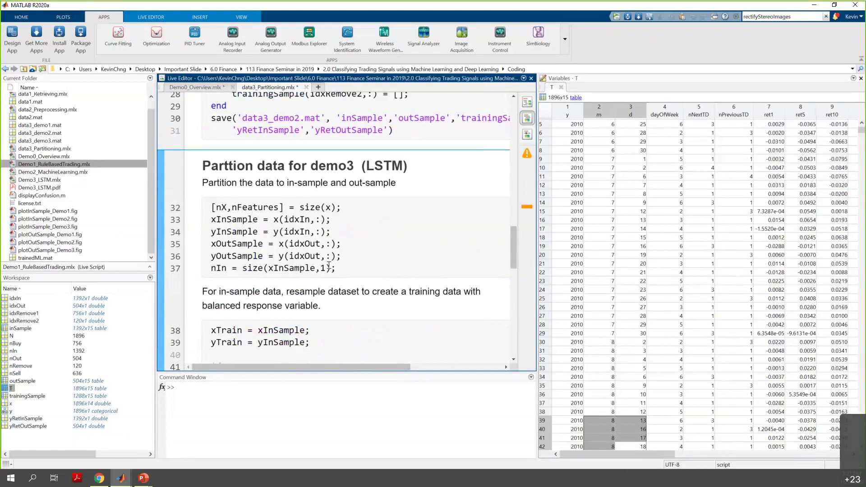
Inspect table T in the Variables editor with all its cells selected.
{"action": "scroll", "coordinate": [329, 266], "scroll_direction": "up", "scroll_amount": 6}
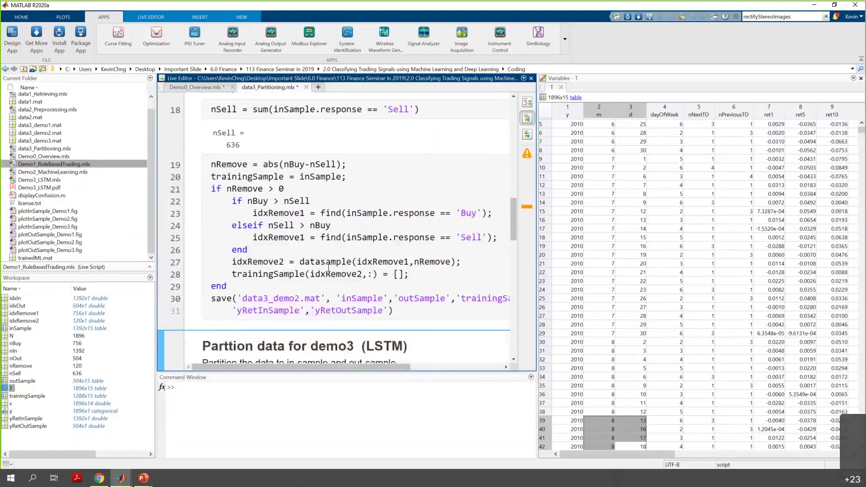
{"action": "left_click", "coordinate": [327, 269]}
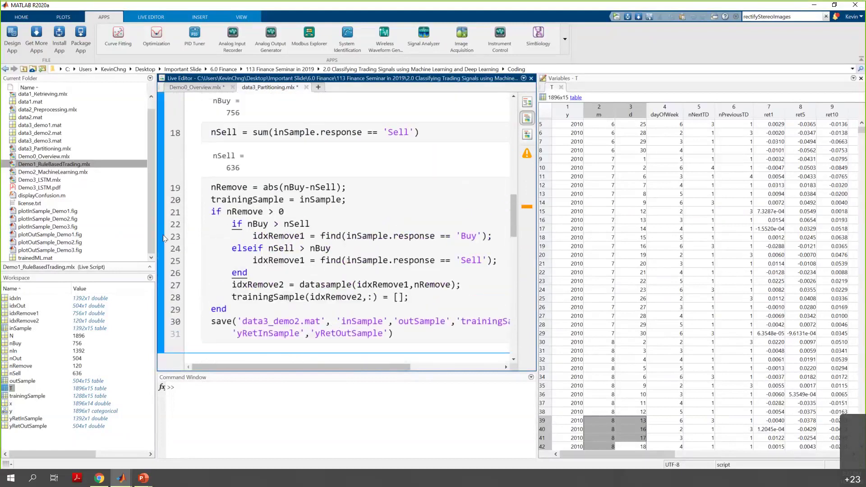
{"action": "left_click", "coordinate": [614, 102]}
{"action": "key", "text": "ctrl+a"}
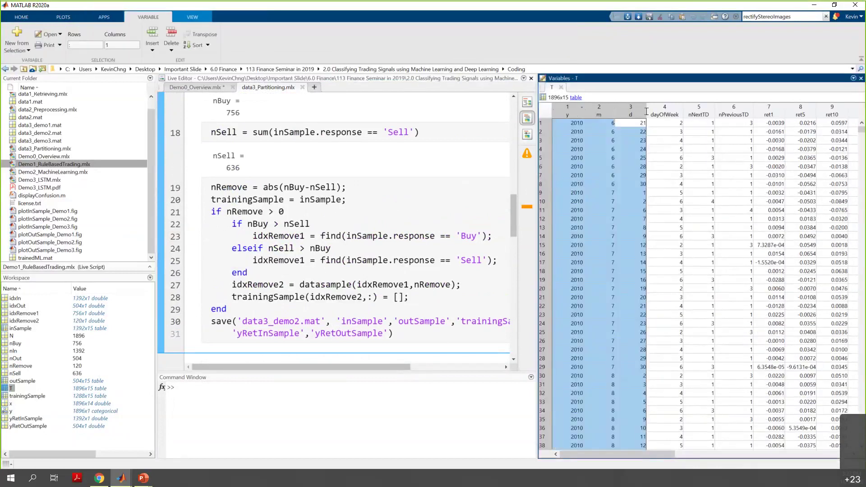
{"action": "scroll", "coordinate": [836, 122], "scroll_direction": "up", "scroll_amount": 2}
{"action": "scroll", "coordinate": [837, 123], "scroll_direction": "right", "scroll_amount": 3}
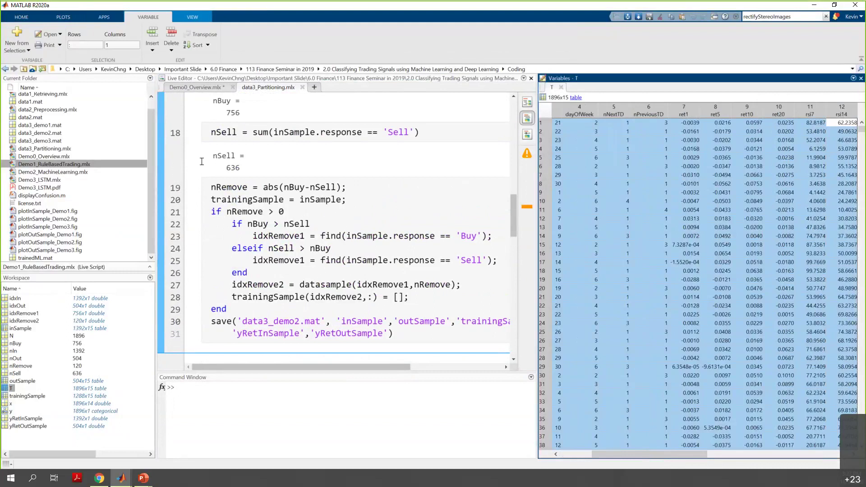
{"action": "scroll", "coordinate": [263, 271], "scroll_direction": "down", "scroll_amount": 4}
{"action": "scroll", "coordinate": [266, 288], "scroll_direction": "up", "scroll_amount": 1}
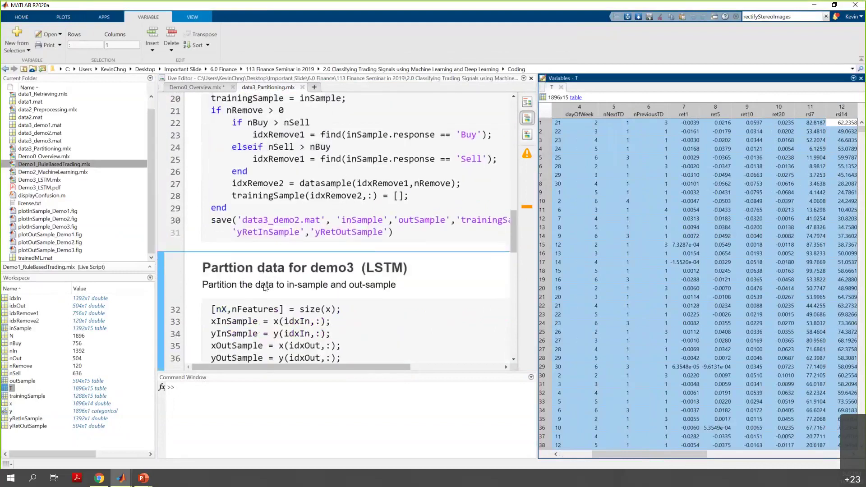
{"action": "left_click", "coordinate": [264, 285]}
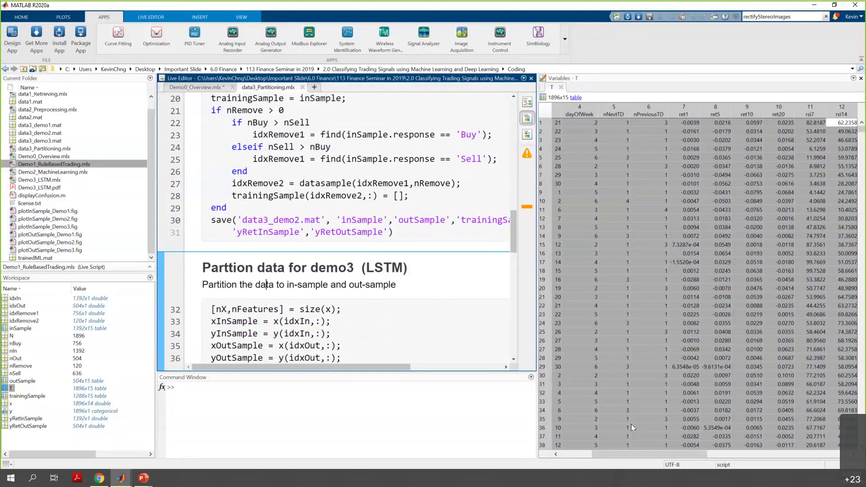
Review the xTrain, yTrain and standardizeByCol lines, then run the demo3 LSTM partitioning section.
{"action": "left_click_drag", "start_coordinate": [624, 454], "coordinate": [593, 456]}
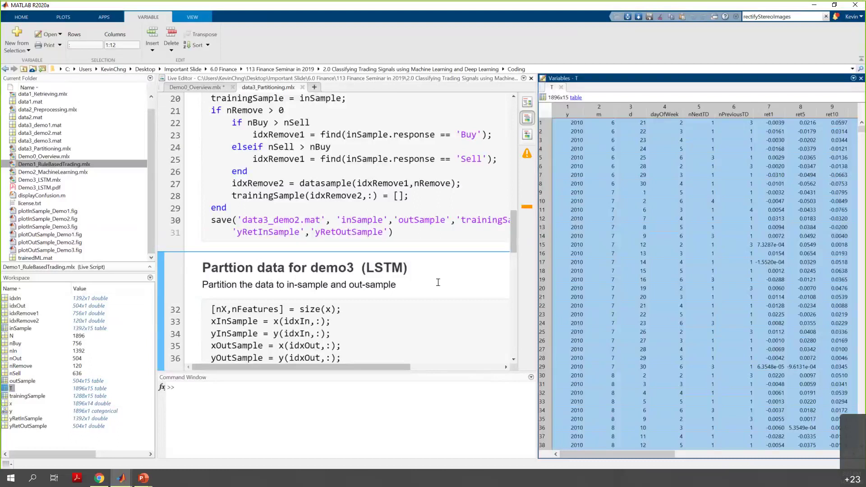
{"action": "scroll", "coordinate": [397, 284], "scroll_direction": "down", "scroll_amount": 3}
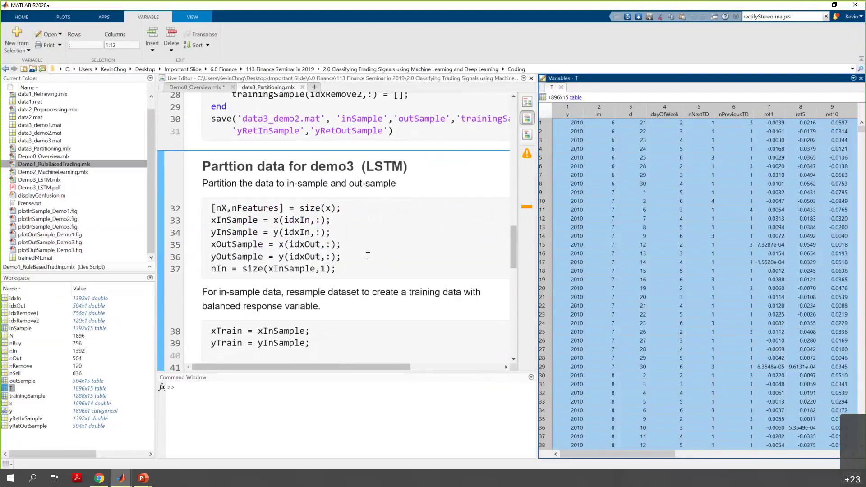
{"action": "scroll", "coordinate": [368, 256], "scroll_direction": "down", "scroll_amount": 3}
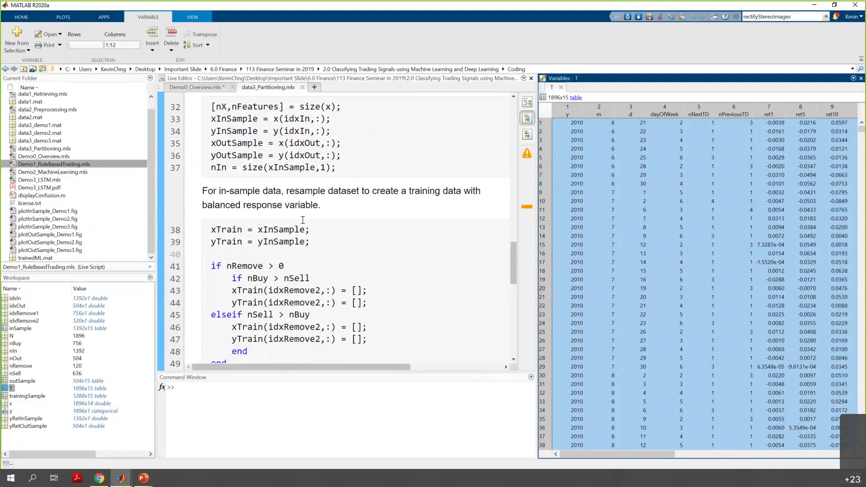
{"action": "left_click_drag", "start_coordinate": [242, 229], "coordinate": [199, 225]}
{"action": "double_click", "coordinate": [227, 242]}
{"action": "left_click", "coordinate": [243, 242]}
{"action": "double_click", "coordinate": [233, 242]}
{"action": "left_click_drag", "start_coordinate": [242, 229], "coordinate": [210, 230]}
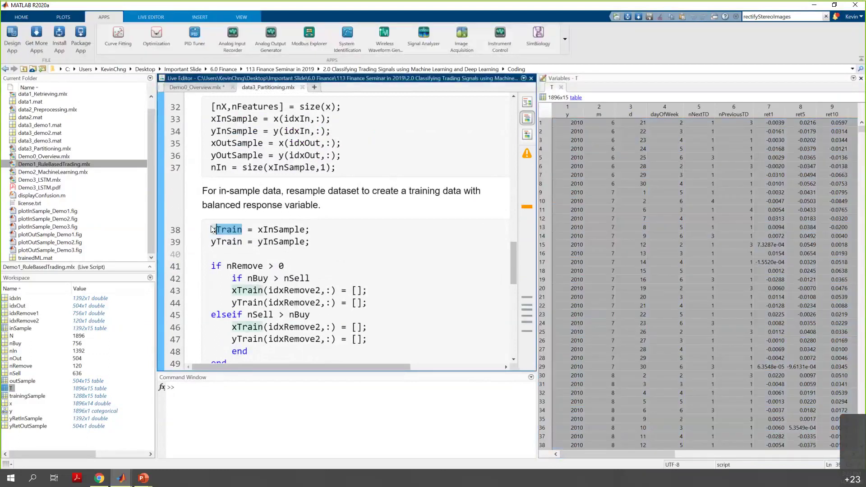
{"action": "left_click_drag", "start_coordinate": [510, 263], "coordinate": [507, 277]}
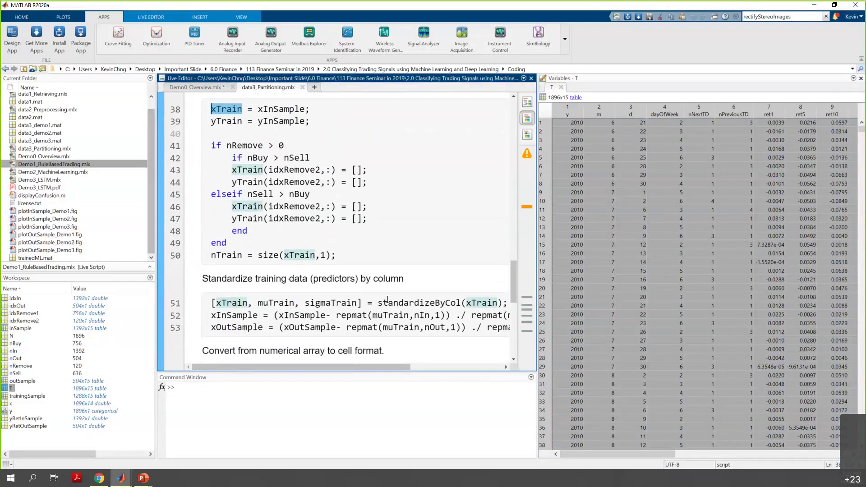
{"action": "left_click_drag", "start_coordinate": [378, 303], "coordinate": [461, 303]}
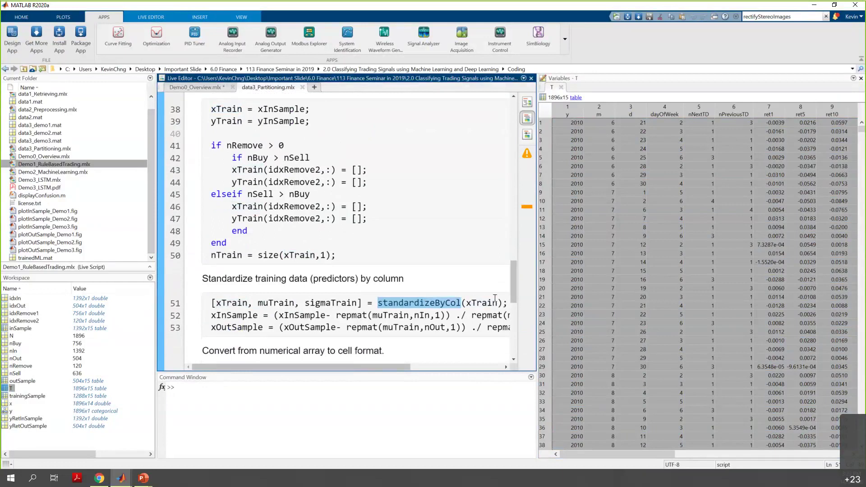
{"action": "left_click", "coordinate": [494, 300]}
{"action": "left_click", "coordinate": [158, 250]}
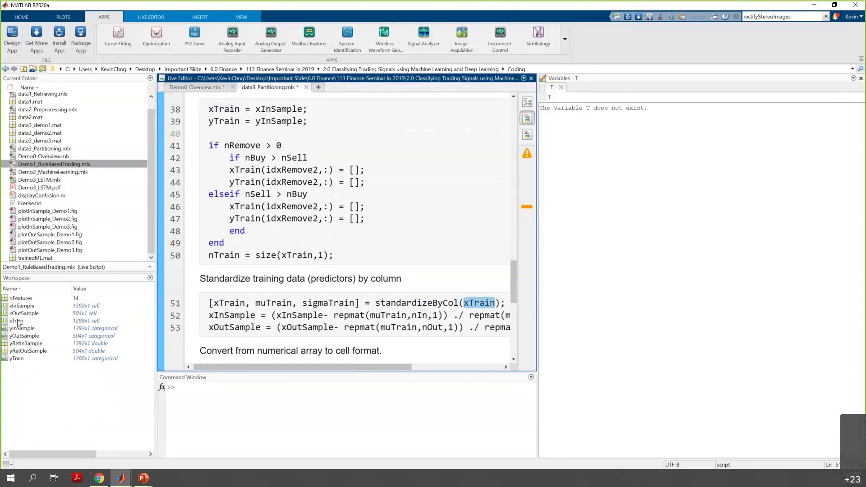
Open xTrain and yTrain from the Workspace, tile them Left/Right, and widen the viewer panel.
{"action": "double_click", "coordinate": [17, 321]}
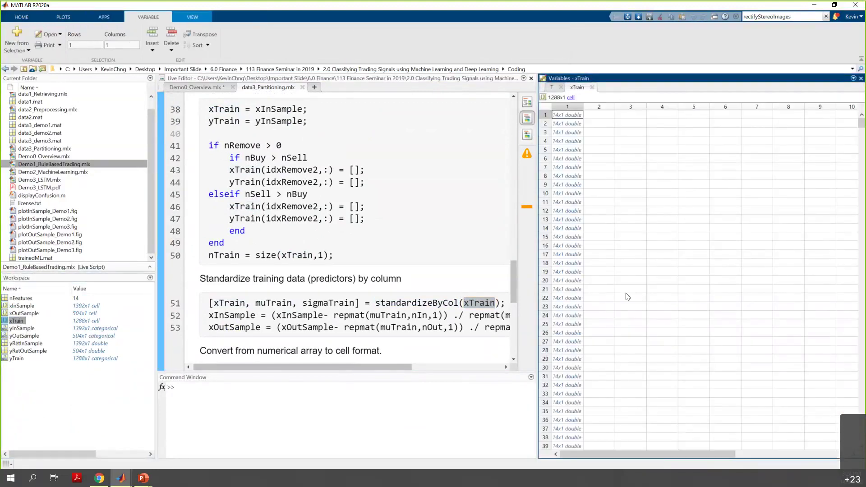
{"action": "left_click", "coordinate": [512, 290]}
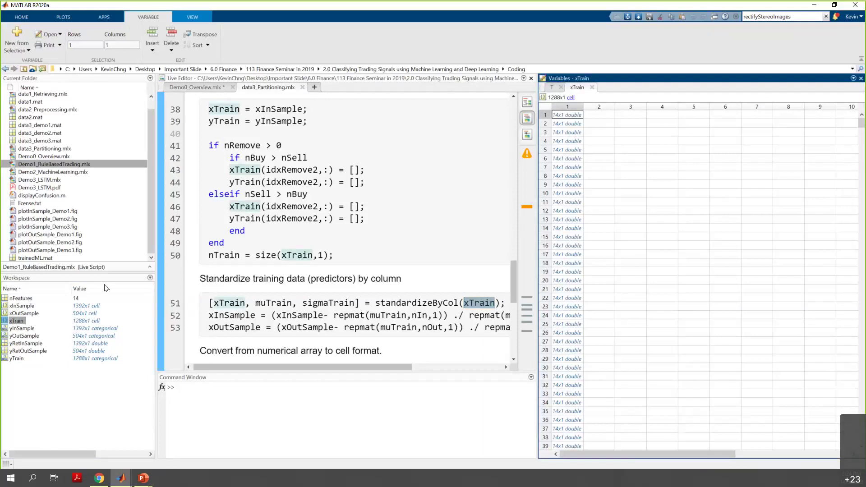
{"action": "double_click", "coordinate": [17, 358]}
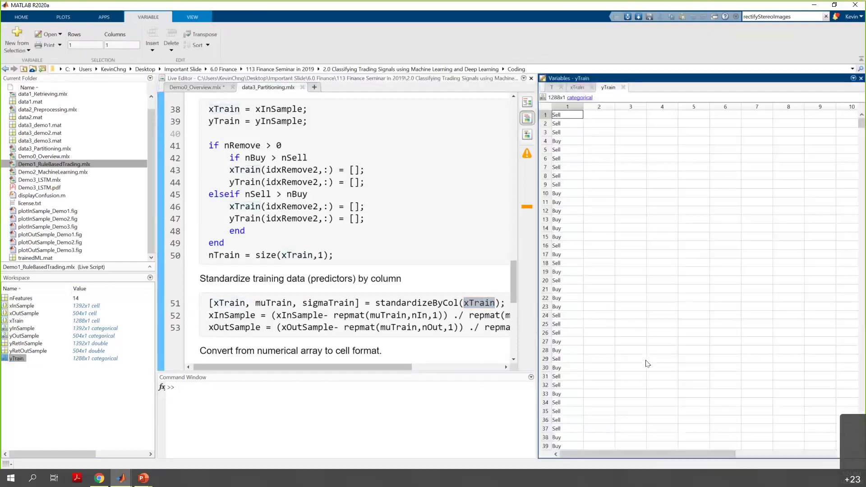
{"action": "left_click", "coordinate": [189, 18]}
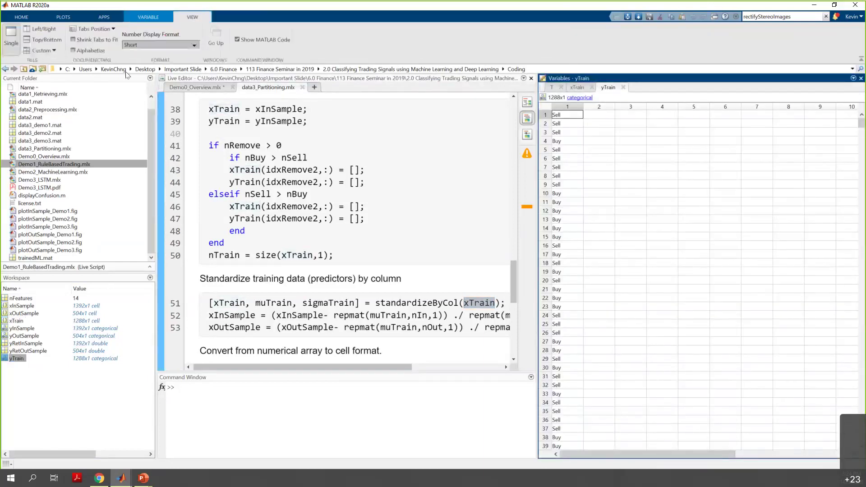
{"action": "left_click", "coordinate": [41, 31]}
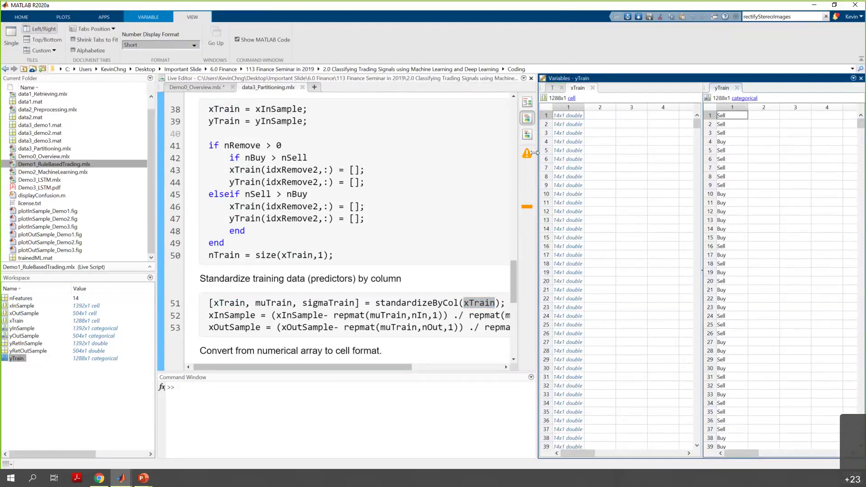
{"action": "left_click_drag", "start_coordinate": [535, 153], "coordinate": [470, 153]}
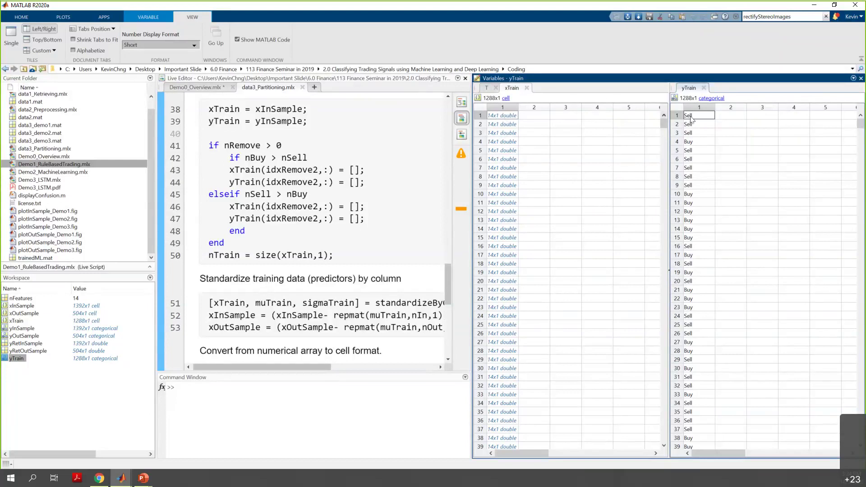
Open the first xTrain cell and point out its 14 values, such as 0.3863 and -0.3549.
{"action": "double_click", "coordinate": [502, 116]}
{"action": "left_click_drag", "start_coordinate": [502, 115], "coordinate": [504, 228]}
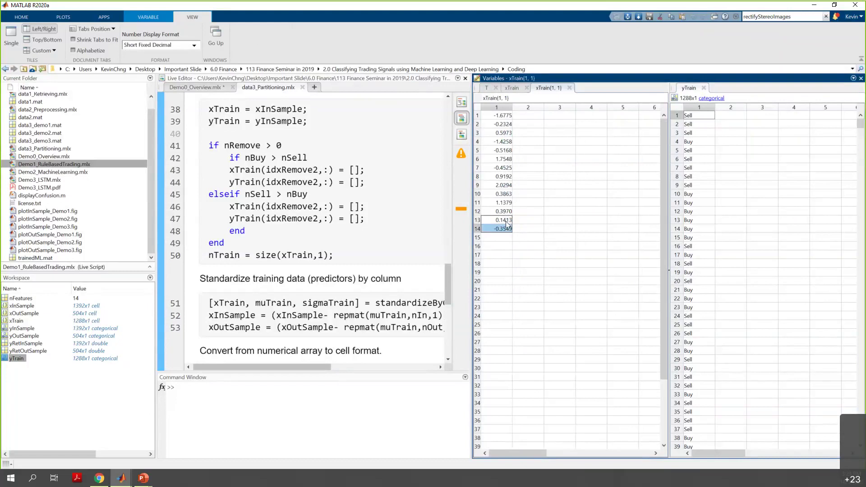
{"action": "left_click_drag", "start_coordinate": [509, 194], "coordinate": [509, 118]}
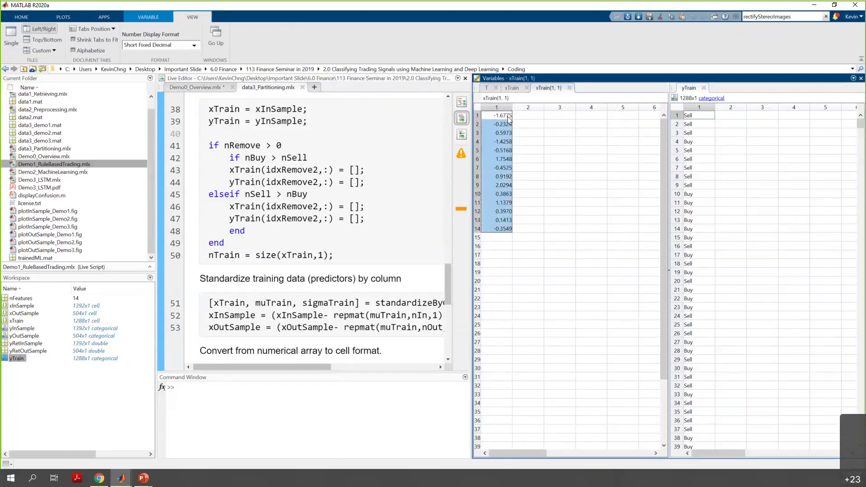
{"action": "left_click", "coordinate": [515, 89]}
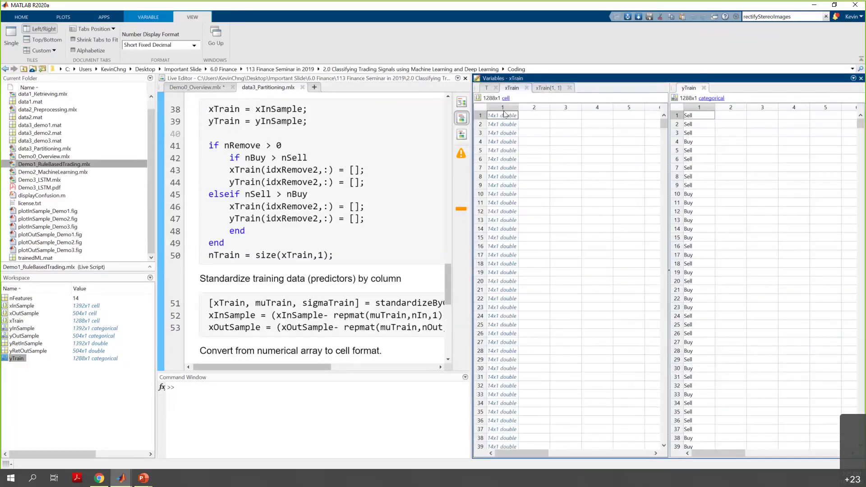
{"action": "left_click", "coordinate": [548, 88]}
{"action": "left_click", "coordinate": [510, 124]}
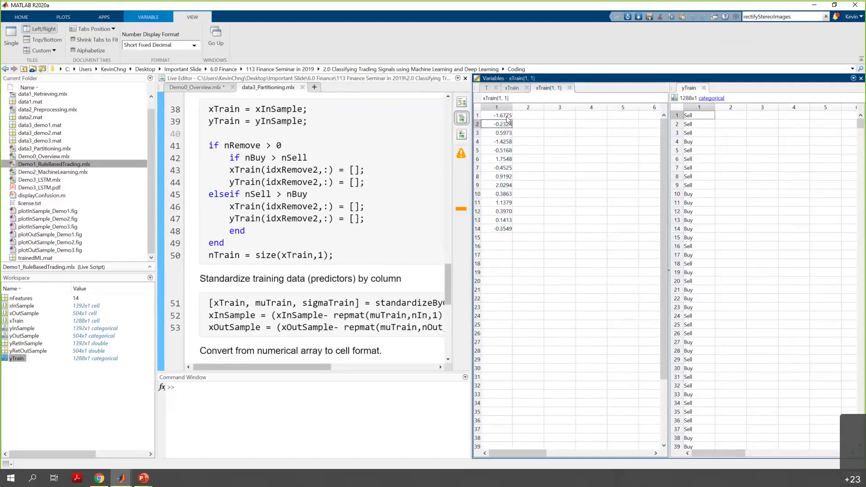
{"action": "left_click", "coordinate": [508, 116], "text": "shift"}
{"action": "left_click", "coordinate": [503, 229], "text": "shift"}
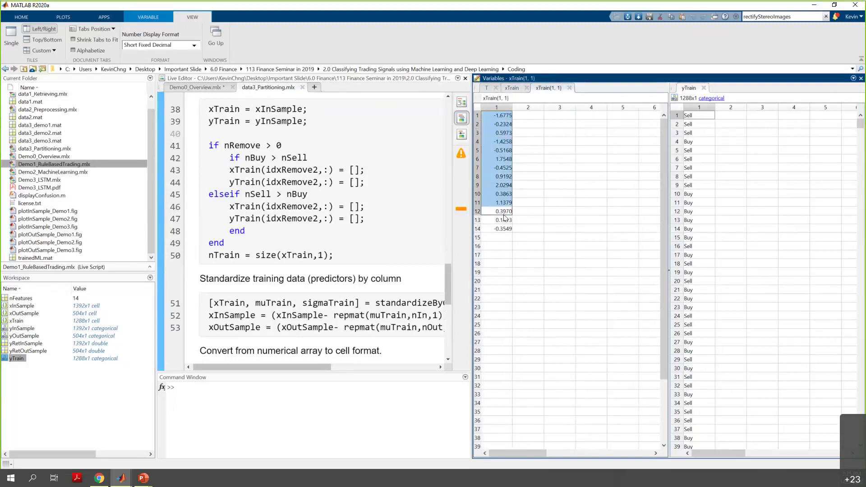
{"action": "left_click", "coordinate": [503, 230]}
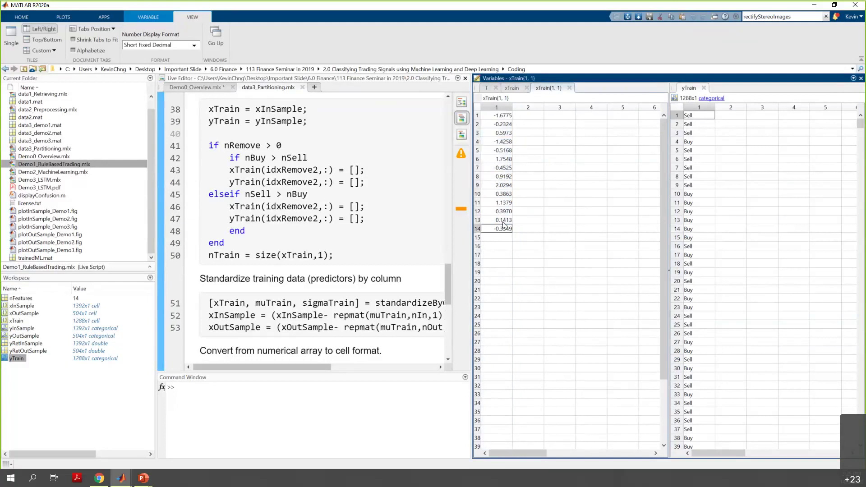
{"action": "left_click", "coordinate": [505, 194]}
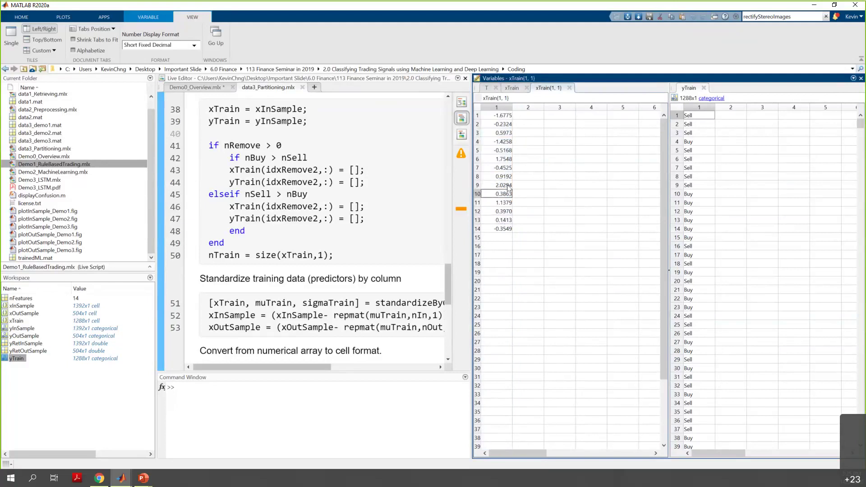
Close the xTrain(1,1), xTrain and yTrain variable views.
{"action": "left_click", "coordinate": [512, 88]}
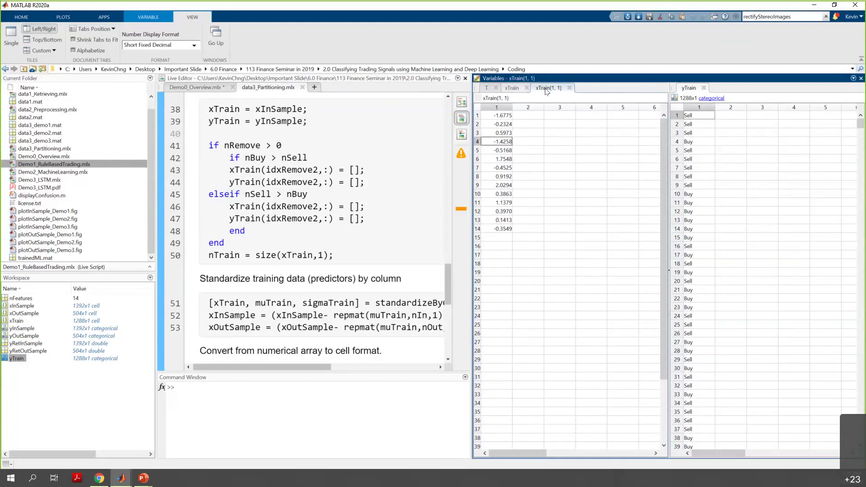
{"action": "left_click", "coordinate": [569, 88]}
{"action": "left_click", "coordinate": [703, 88]}
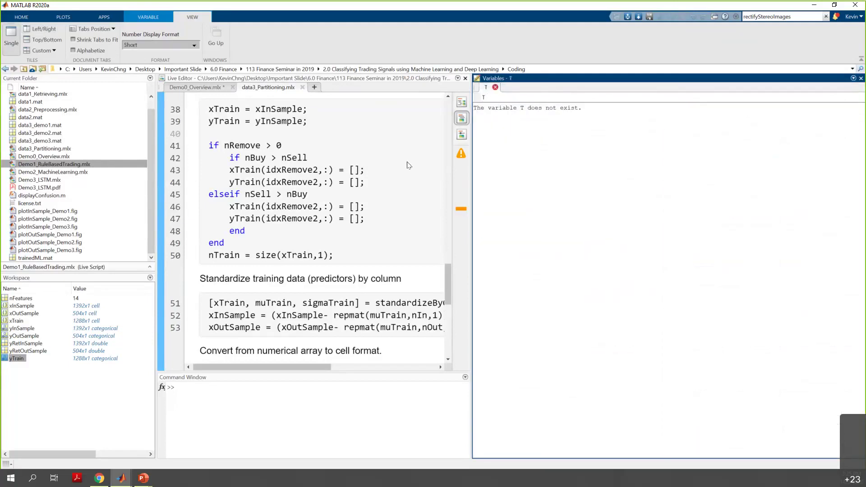
Scroll to the Supporting Function section and switch back to the PowerPoint slideshow.
{"action": "scroll", "coordinate": [408, 165], "scroll_direction": "down", "scroll_amount": 8}
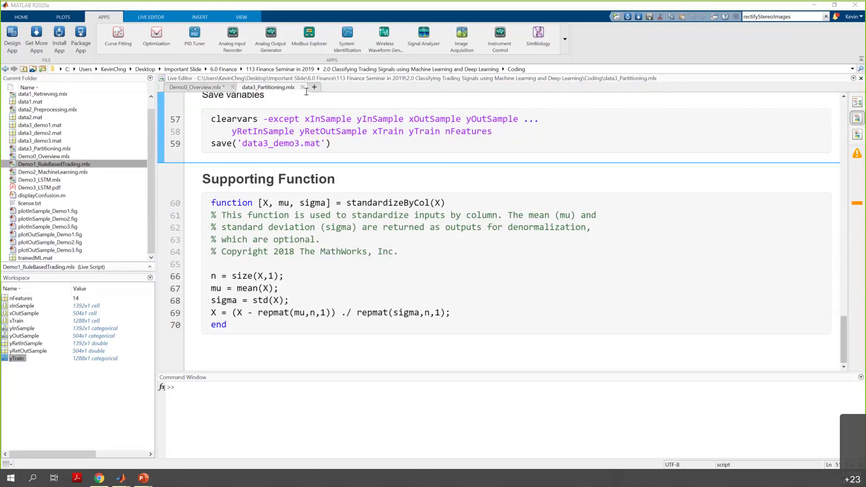
{"action": "key", "text": "alt+Tab"}
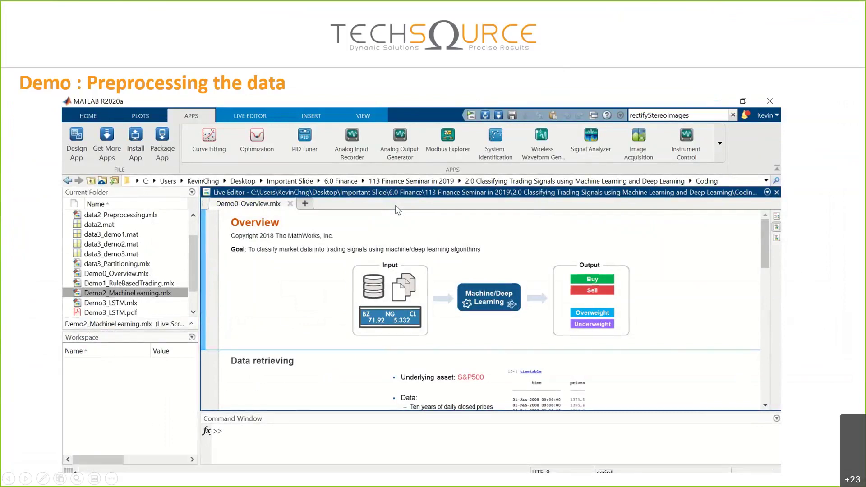
Advance the slideshow two slides to the 'Demo : Rule-based Model' slide.
{"action": "key", "text": "Right"}
{"action": "key", "text": "Right"}
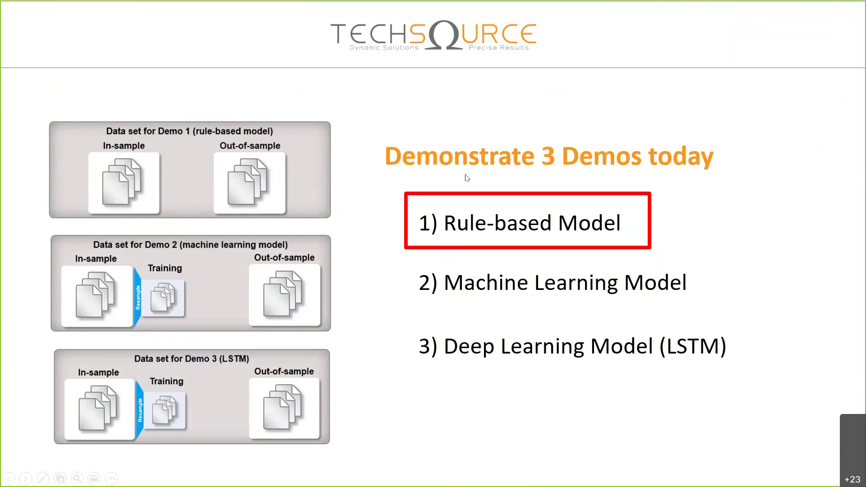
{"action": "key", "text": "Right"}
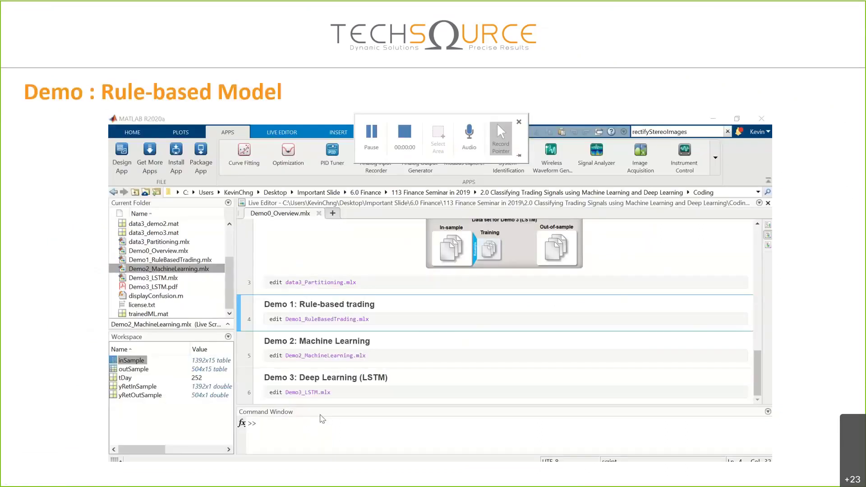
Back in MATLAB, close data3_Partitioning.mlx and run the overview's Demo 1 section to open Demo1_RuleBasedTrading.mlx.
{"action": "key", "text": "alt+Tab"}
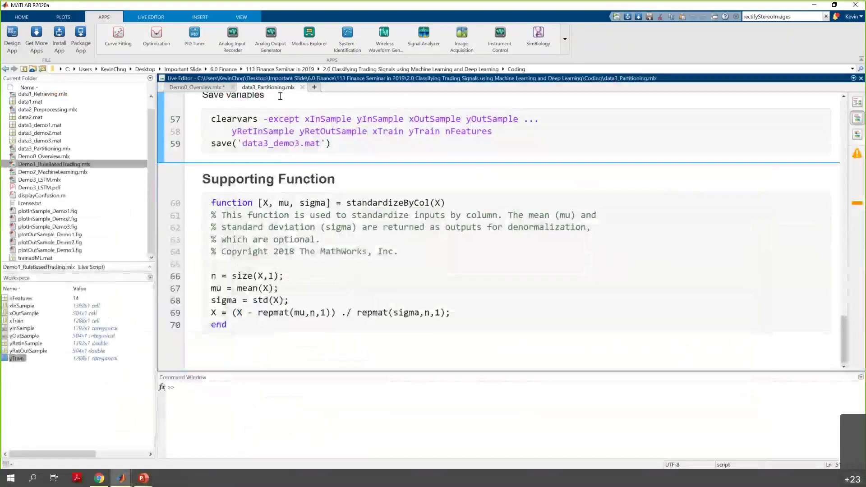
{"action": "left_click", "coordinate": [302, 87]}
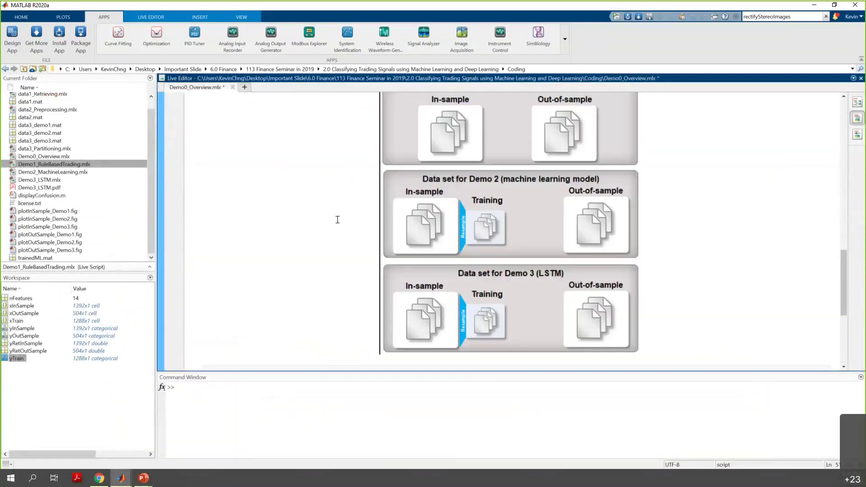
{"action": "scroll", "coordinate": [337, 219], "scroll_direction": "down", "scroll_amount": 5}
{"action": "left_click", "coordinate": [326, 232]}
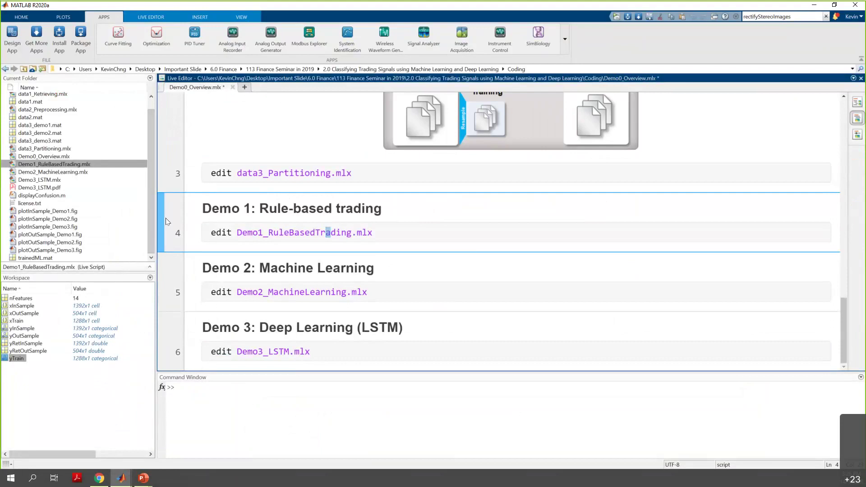
{"action": "left_click", "coordinate": [161, 217]}
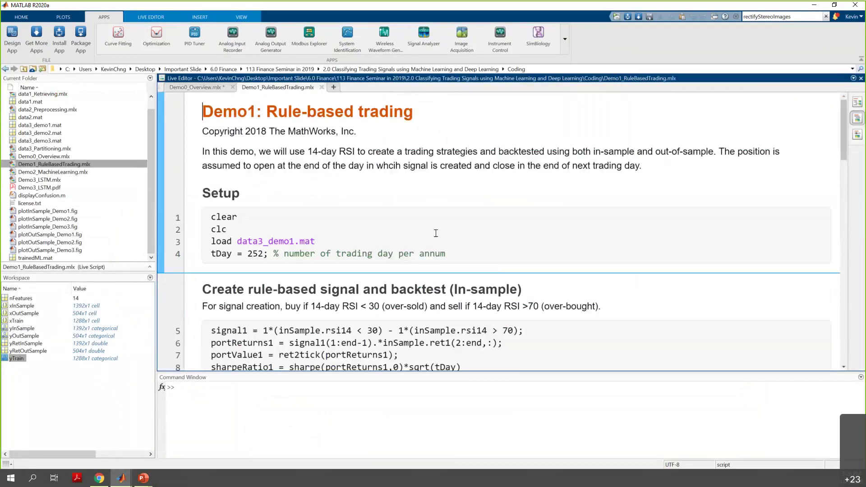
Run the Setup section to load data3_demo1.mat with tDay 252.
{"action": "left_click", "coordinate": [435, 235]}
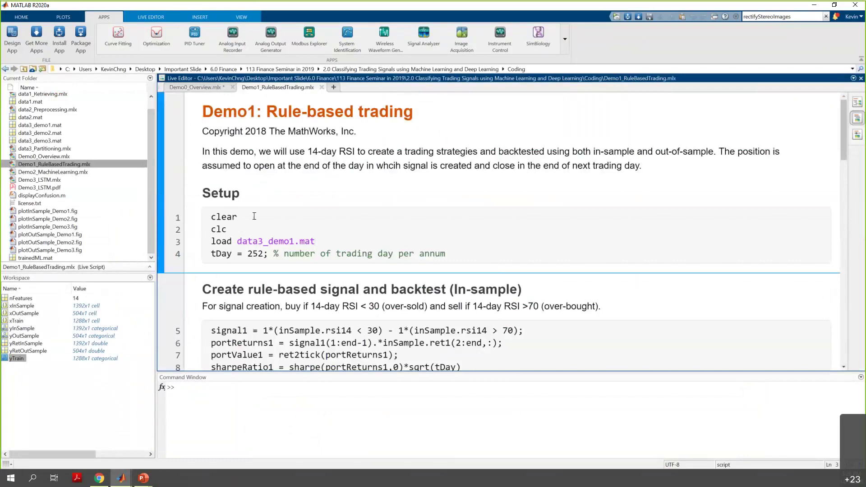
{"action": "key", "text": "ctrl+Return"}
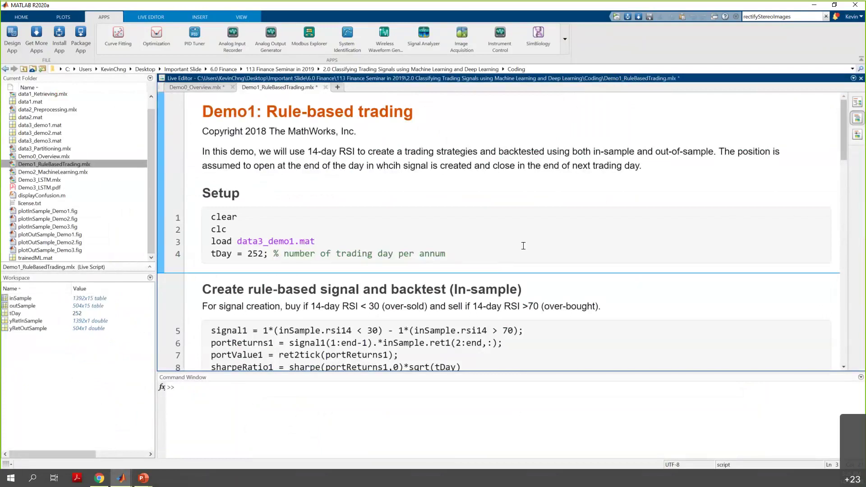
{"action": "scroll", "coordinate": [518, 248], "scroll_direction": "down", "scroll_amount": 3}
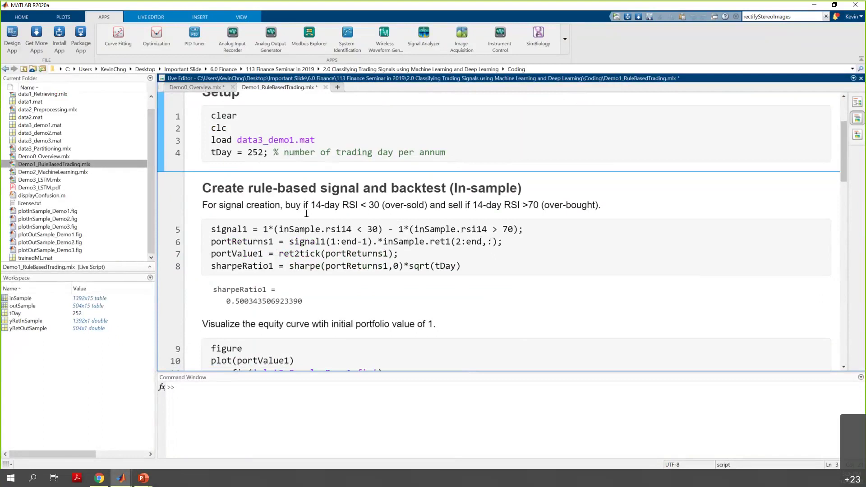
Highlight the 14-day RSI rule: buy below 30 (over-sold), sell above 70 (over-bought).
{"action": "left_click_drag", "start_coordinate": [316, 205], "coordinate": [358, 208]}
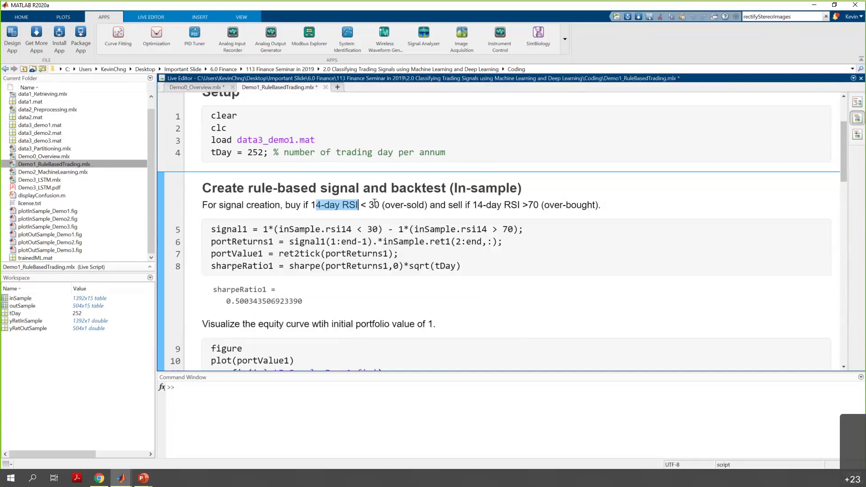
{"action": "left_click_drag", "start_coordinate": [379, 205], "coordinate": [310, 206]}
{"action": "left_click_drag", "start_coordinate": [478, 206], "coordinate": [540, 207]}
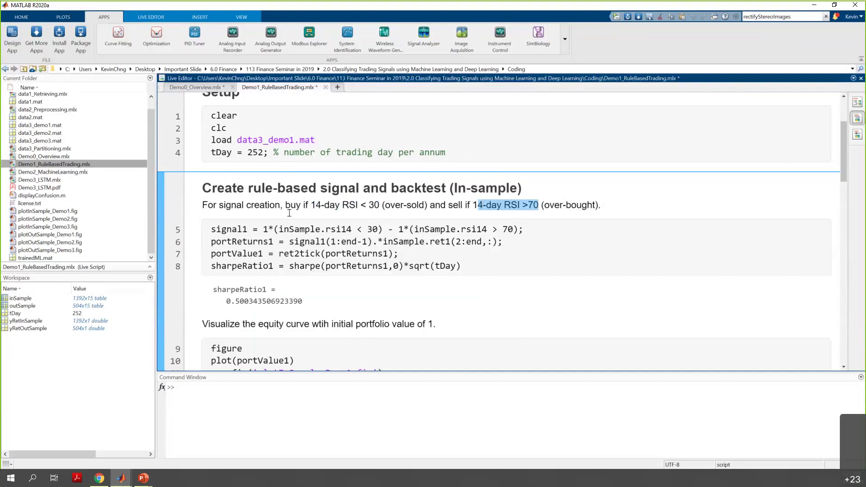
{"action": "left_click_drag", "start_coordinate": [384, 204], "coordinate": [422, 206]}
{"action": "left_click_drag", "start_coordinate": [544, 206], "coordinate": [563, 213]}
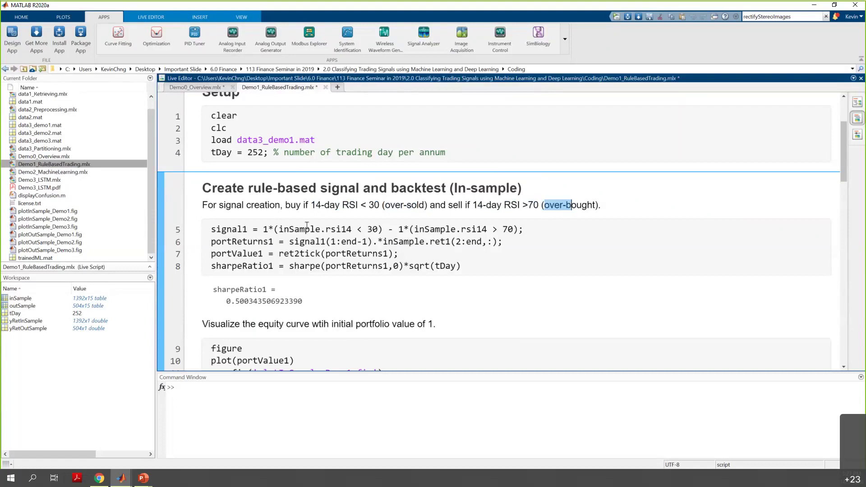
{"action": "left_click_drag", "start_coordinate": [351, 229], "coordinate": [321, 229]}
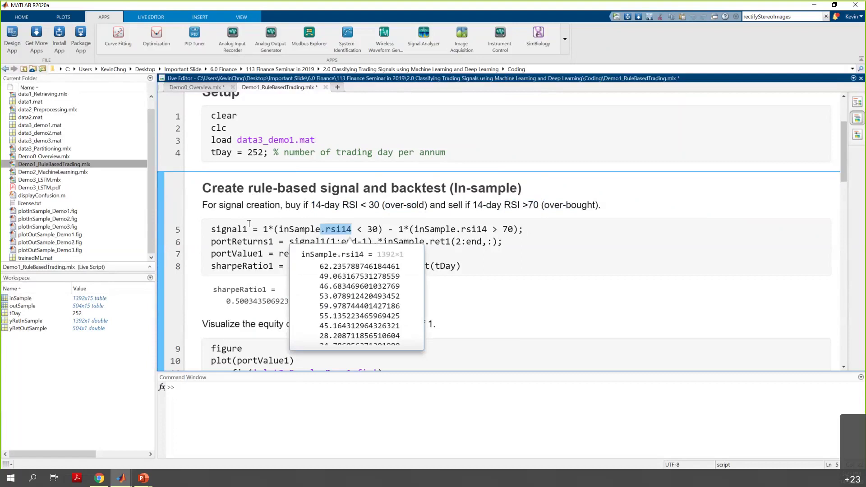
Select signal1 in the code and open the 1392x15 inSample table in the Variables editor.
{"action": "left_click", "coordinate": [224, 231]}
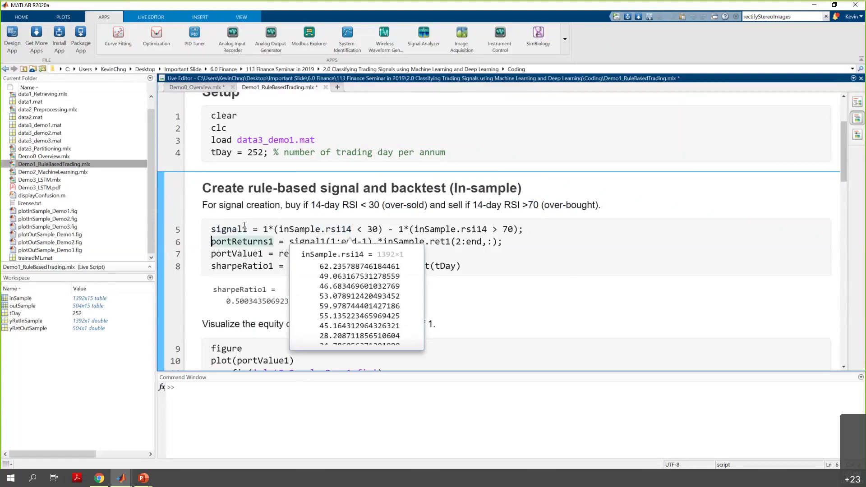
{"action": "double_click", "coordinate": [220, 231]}
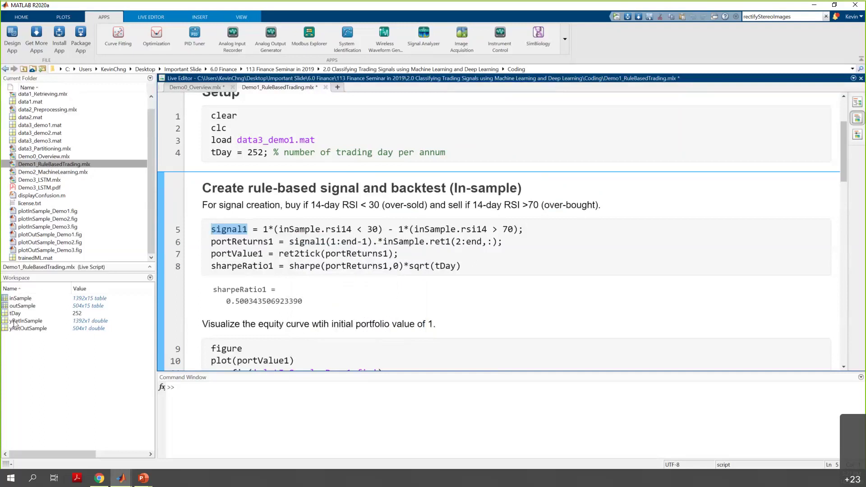
{"action": "double_click", "coordinate": [20, 299]}
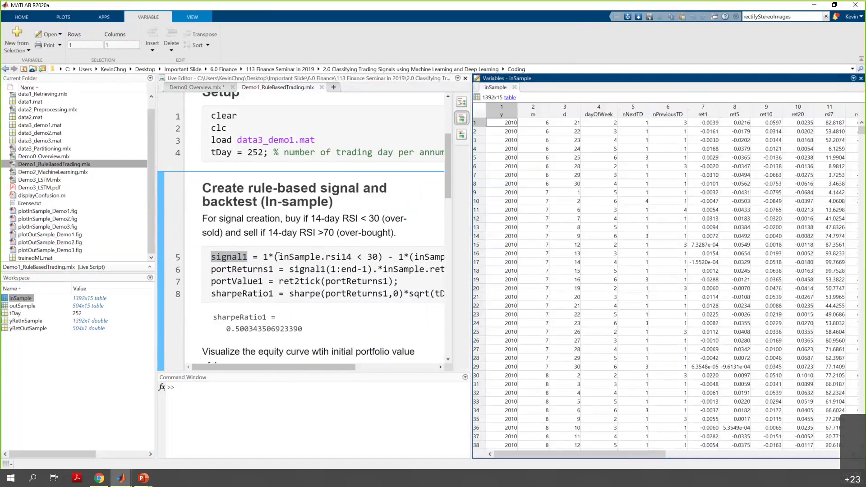
Select inSample.rsi14 on line 5 to preview its values, then close the inSample table view.
{"action": "left_click", "coordinate": [326, 257]}
{"action": "left_click_drag", "start_coordinate": [352, 257], "coordinate": [285, 262]}
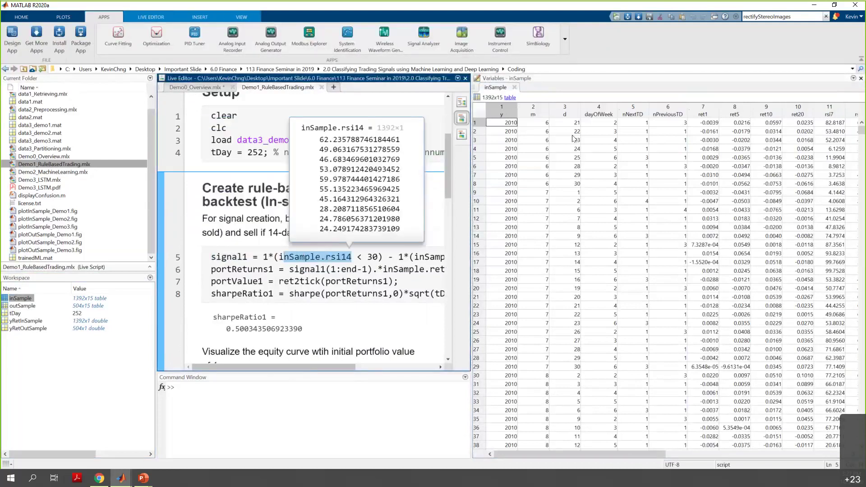
{"action": "left_click", "coordinate": [515, 87]}
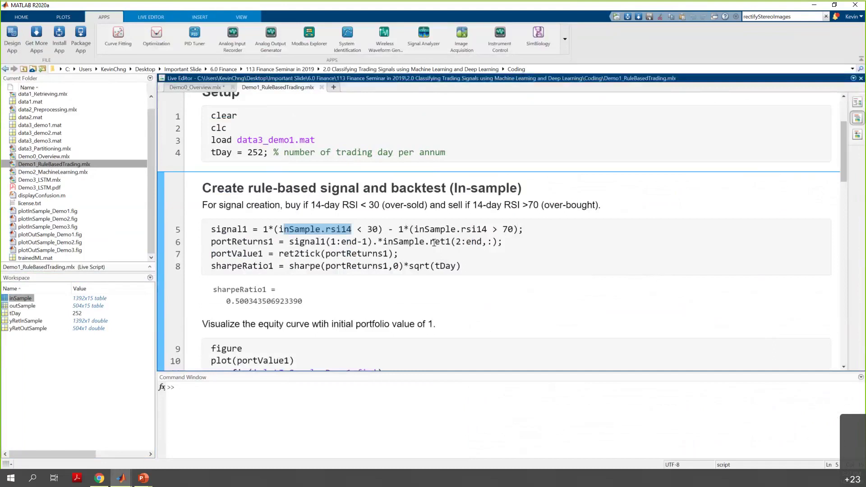
Preview the ret1 returns and highlight the sharpeRatio1 result variable.
{"action": "left_click", "coordinate": [434, 243]}
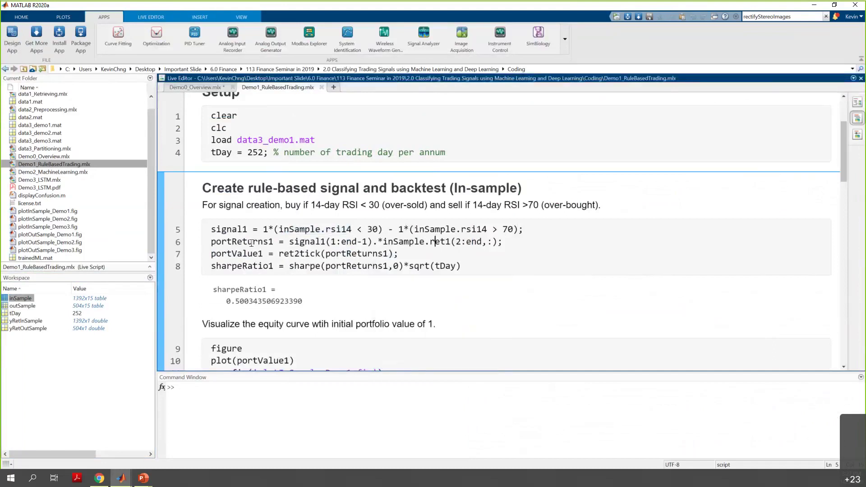
{"action": "mouse_move", "coordinate": [280, 265]}
{"action": "left_mouse_down"}
{"action": "mouse_move", "coordinate": [211, 265]}
{"action": "mouse_move", "coordinate": [270, 266]}
{"action": "left_mouse_up"}
{"action": "left_click", "coordinate": [211, 266]}
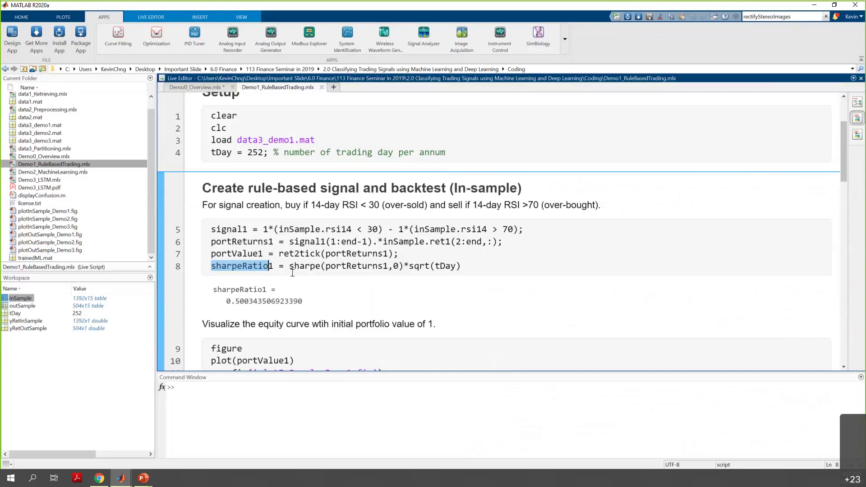
{"action": "scroll", "coordinate": [222, 222], "scroll_direction": "down", "scroll_amount": 3}
Run the whole live script and review the in-sample equity curve, with sharpeRatio1 0.5003.
{"action": "key", "text": "F5"}
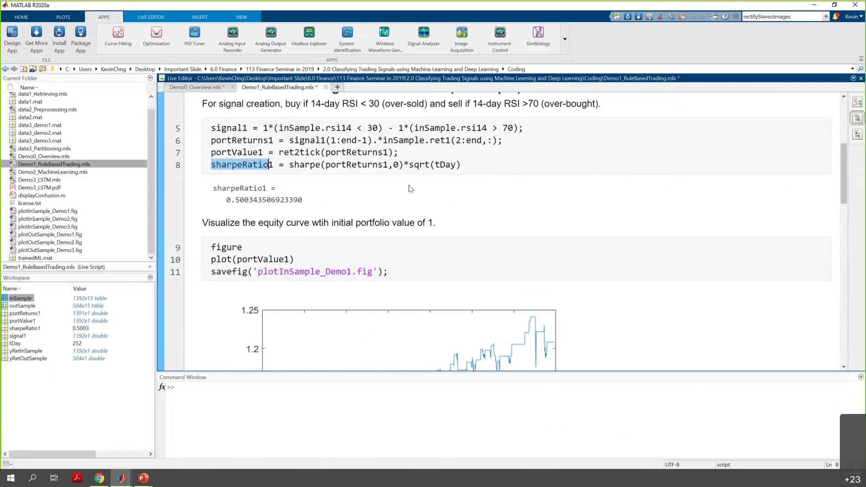
{"action": "scroll", "coordinate": [410, 189], "scroll_direction": "down", "scroll_amount": 3}
{"action": "left_click_drag", "start_coordinate": [258, 121], "coordinate": [436, 133]}
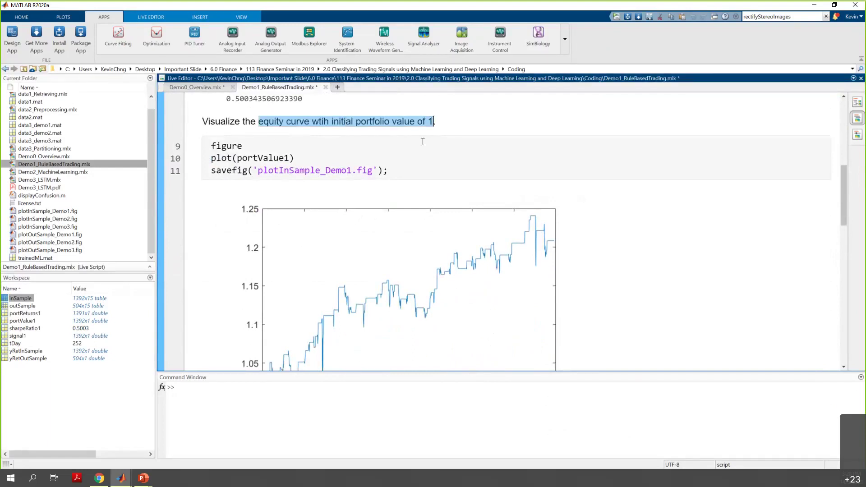
{"action": "scroll", "coordinate": [303, 230], "scroll_direction": "down", "scroll_amount": 4}
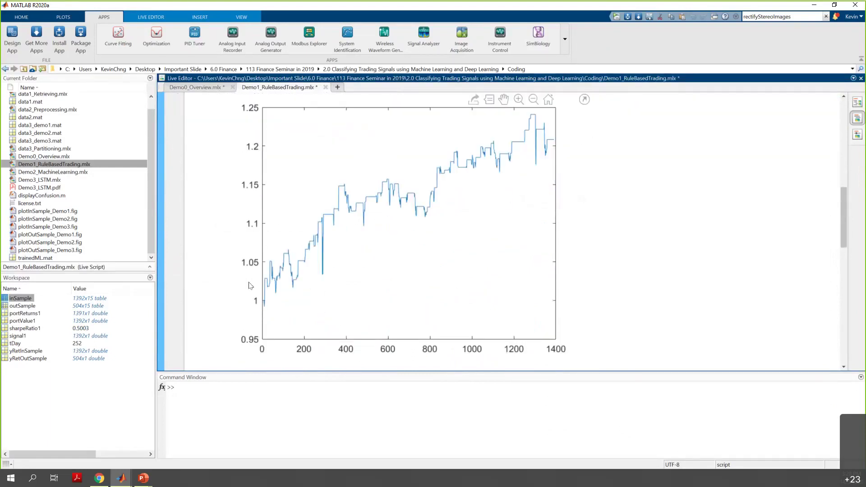
{"action": "scroll", "coordinate": [274, 219], "scroll_direction": "up", "scroll_amount": 8}
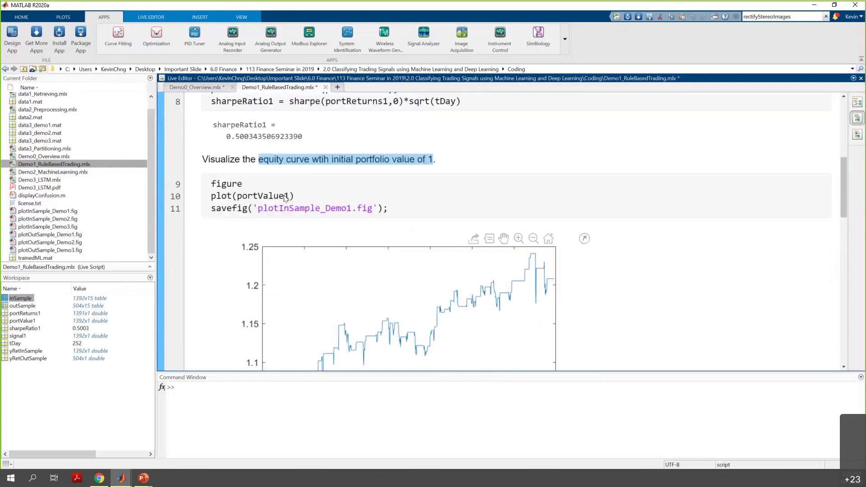
{"action": "scroll", "coordinate": [289, 198], "scroll_direction": "up", "scroll_amount": 1}
{"action": "left_click_drag", "start_coordinate": [297, 203], "coordinate": [538, 206]}
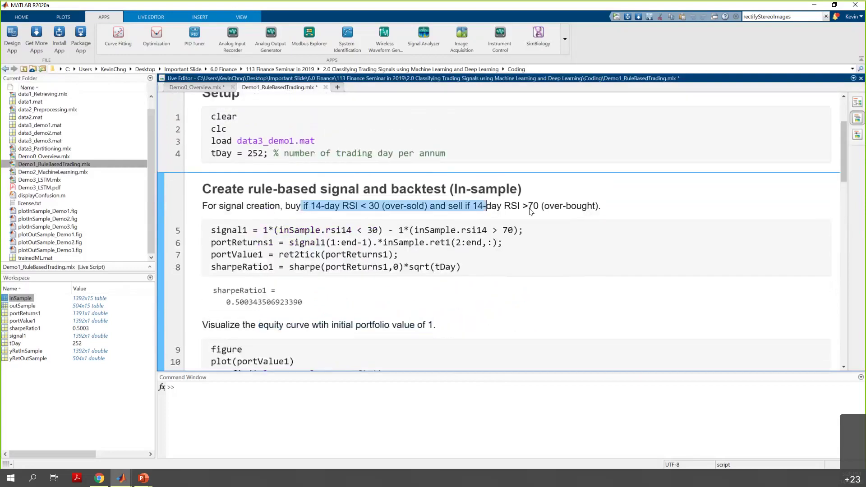
{"action": "scroll", "coordinate": [506, 275], "scroll_direction": "down", "scroll_amount": 9}
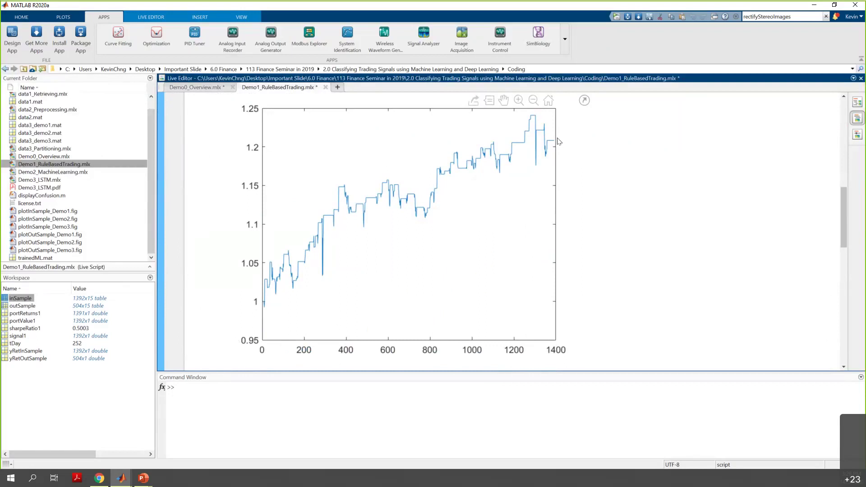
{"action": "scroll", "coordinate": [557, 153], "scroll_direction": "up", "scroll_amount": 3}
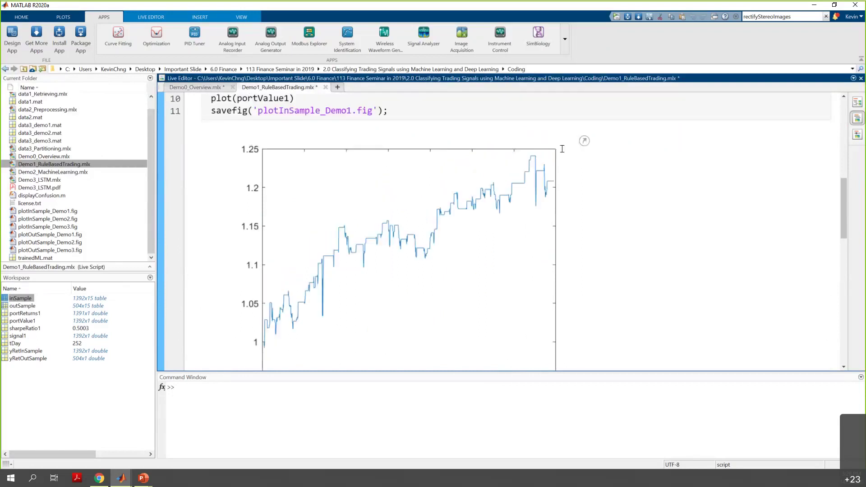
{"action": "scroll", "coordinate": [555, 166], "scroll_direction": "down", "scroll_amount": 9}
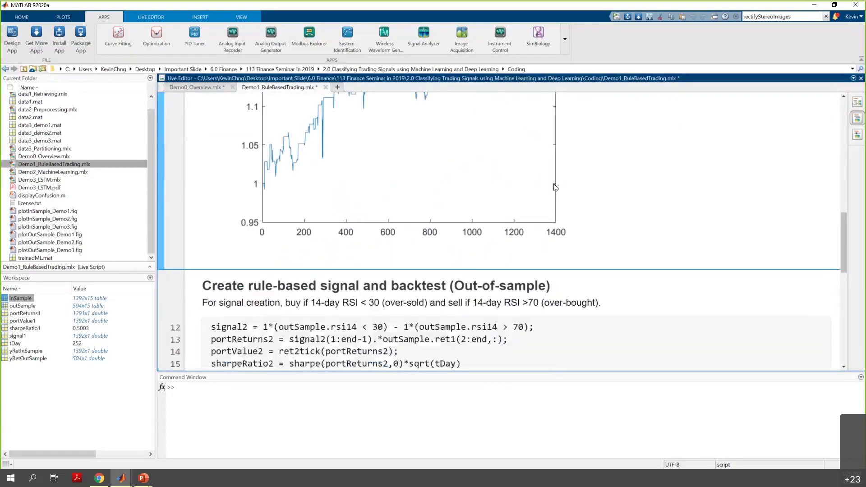
Run the out-of-sample backtest section.
{"action": "scroll", "coordinate": [451, 217], "scroll_direction": "down", "scroll_amount": 3}
{"action": "left_click", "coordinate": [378, 179]}
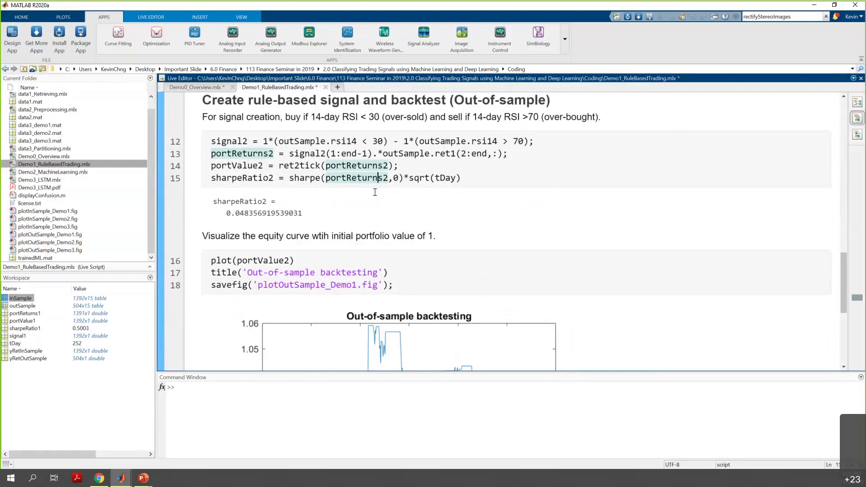
{"action": "left_click", "coordinate": [158, 188]}
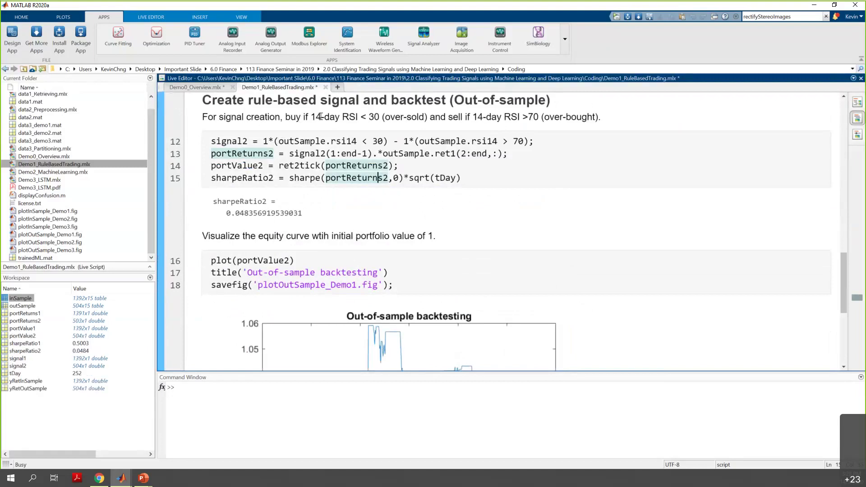
Highlight the out-of-sample RSI buy condition and the sell rule's overbought threshold 70.
{"action": "left_click_drag", "start_coordinate": [316, 117], "coordinate": [426, 119]}
{"action": "double_click", "coordinate": [456, 118]}
{"action": "left_click", "coordinate": [484, 119]}
{"action": "left_click_drag", "start_coordinate": [484, 118], "coordinate": [524, 118]}
{"action": "double_click", "coordinate": [533, 117]}
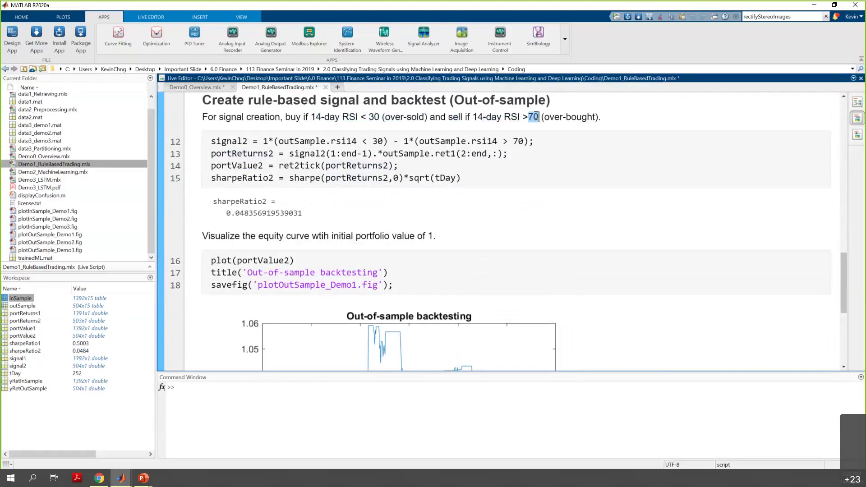
Inspect portReturns2, sharpeRatio2 and the sqrt(tDay) annualisation factor on line 15.
{"action": "mouse_move", "coordinate": [239, 141]}
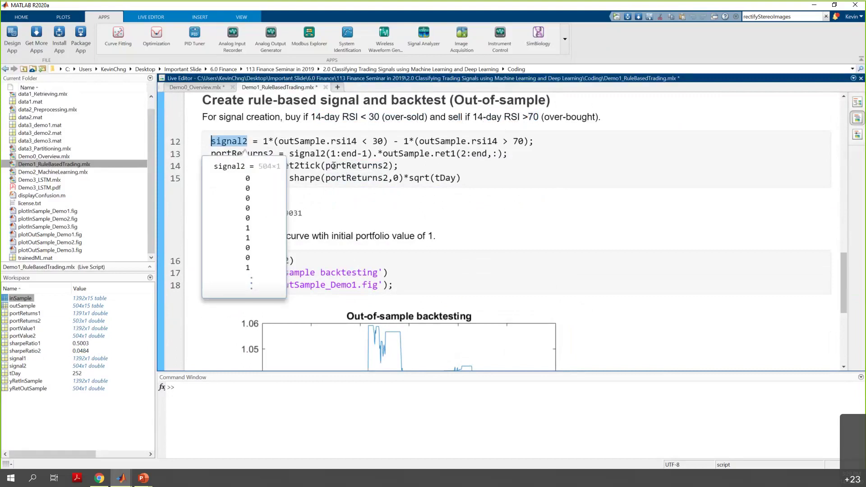
{"action": "left_click", "coordinate": [368, 178]}
{"action": "mouse_move", "coordinate": [331, 176]}
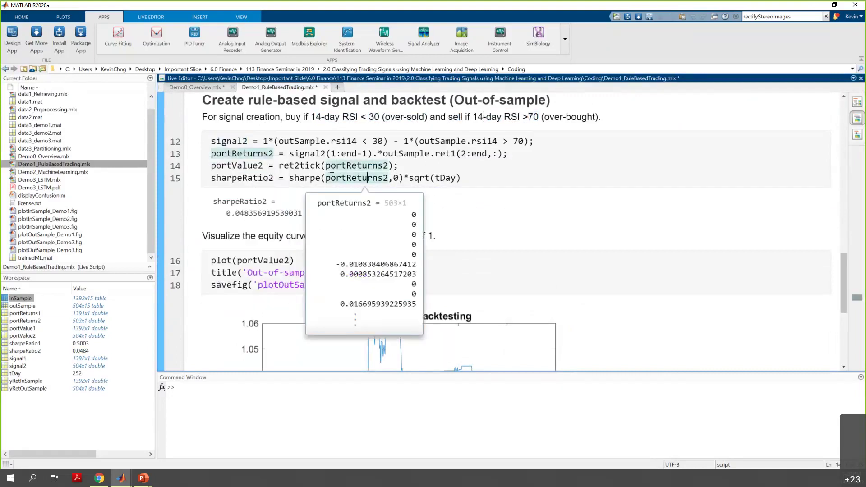
{"action": "left_click", "coordinate": [267, 178]}
{"action": "left_click", "coordinate": [431, 178]}
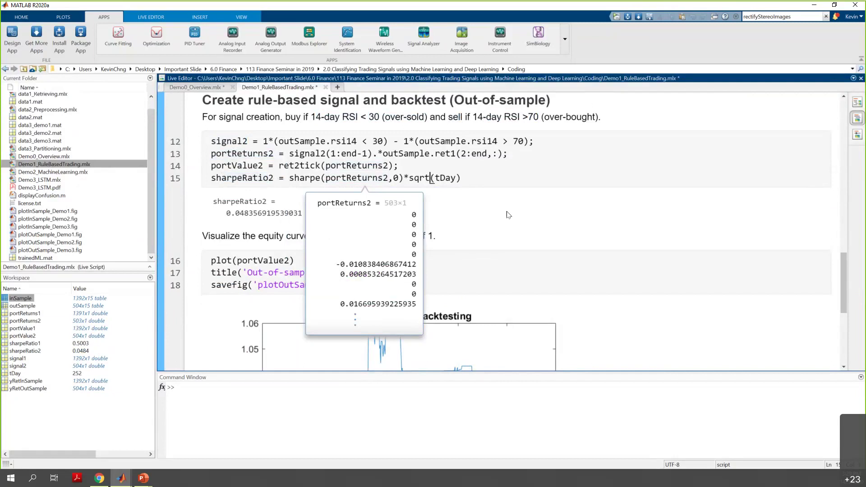
Highlight sharpeRatio2 (0.0484) and review the out-of-sample equity curve ending near 1.00.
{"action": "scroll", "coordinate": [505, 228], "scroll_direction": "down", "scroll_amount": 4}
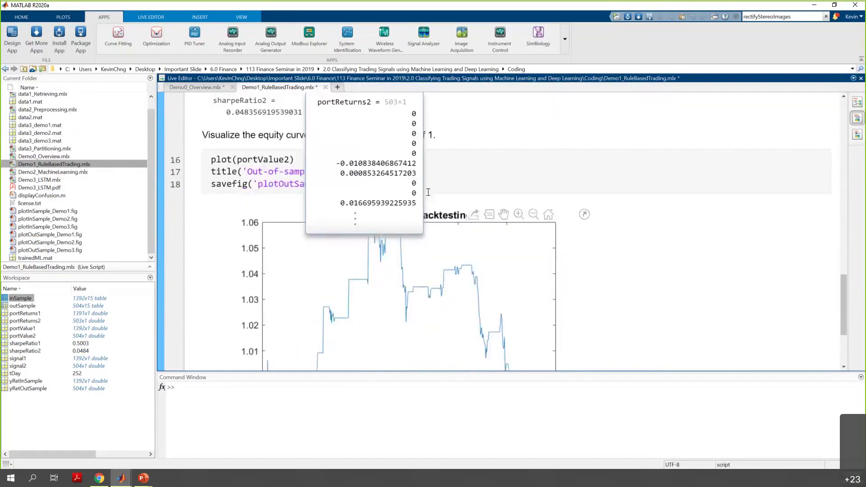
{"action": "scroll", "coordinate": [428, 192], "scroll_direction": "up", "scroll_amount": 4}
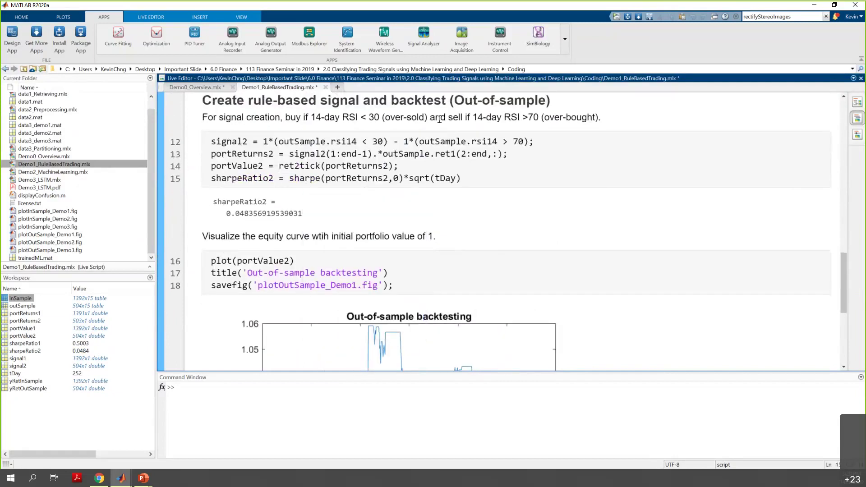
{"action": "left_click_drag", "start_coordinate": [546, 100], "coordinate": [454, 110]}
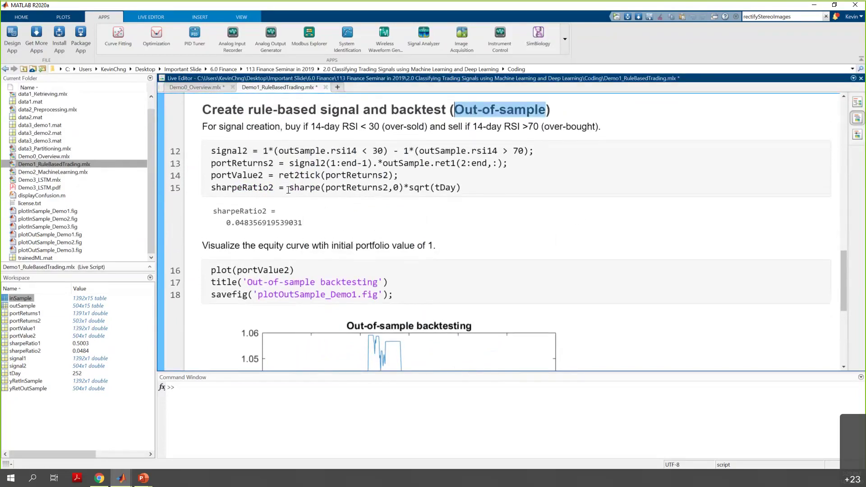
{"action": "mouse_move", "coordinate": [273, 188]}
{"action": "left_click_drag", "start_coordinate": [274, 187], "coordinate": [222, 189]}
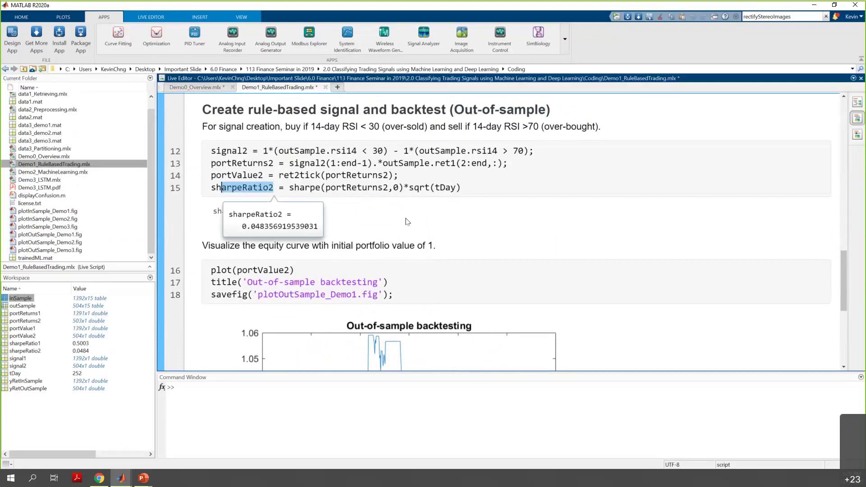
{"action": "left_click", "coordinate": [405, 245]}
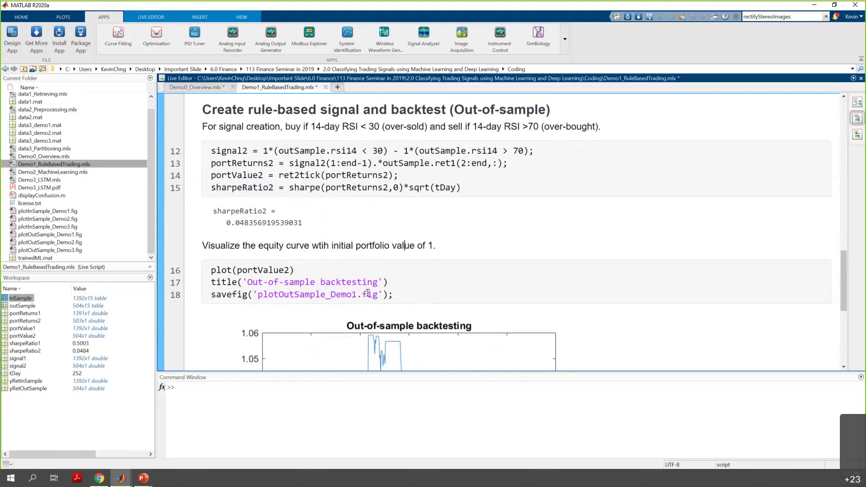
{"action": "scroll", "coordinate": [456, 302], "scroll_direction": "down", "scroll_amount": 5}
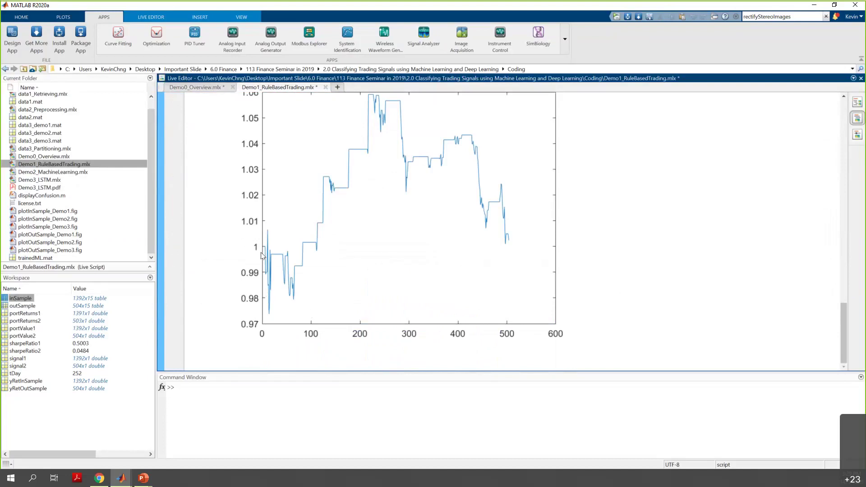
{"action": "scroll", "coordinate": [262, 255], "scroll_direction": "up", "scroll_amount": 3}
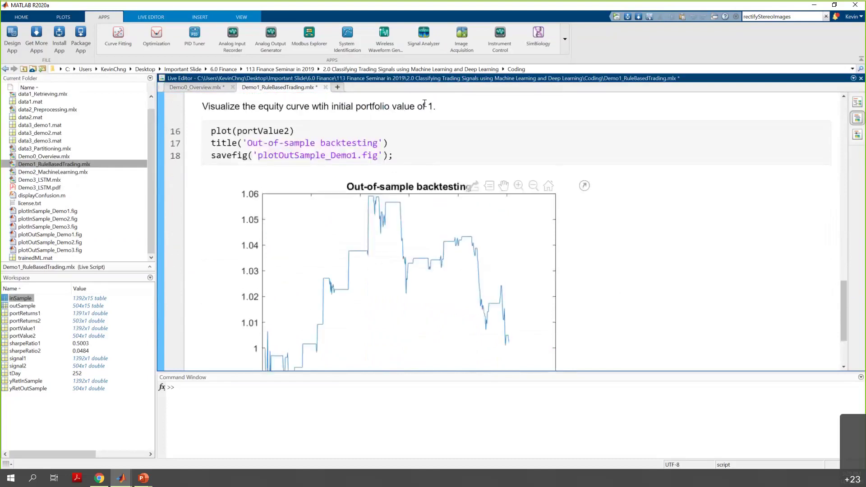
{"action": "scroll", "coordinate": [260, 254], "scroll_direction": "down", "scroll_amount": 3}
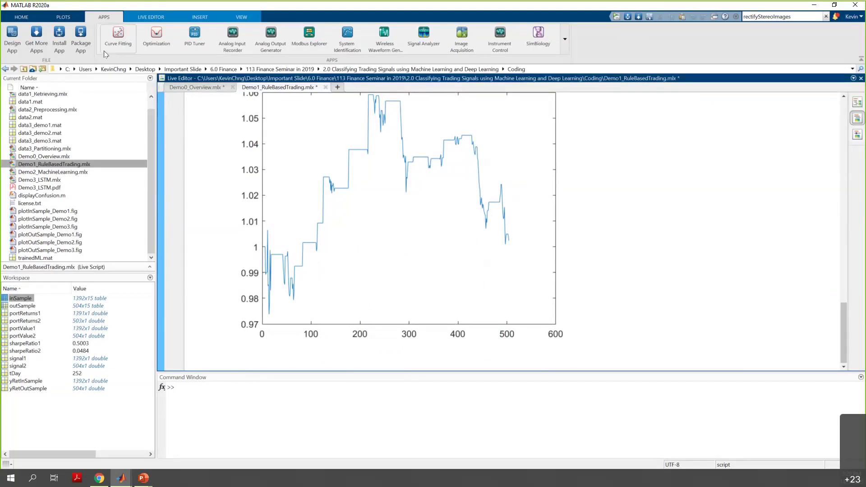
Close Demo1_RuleBasedTrading.mlx without saving and move to the Demo 2 section of the overview.
{"action": "left_click", "coordinate": [326, 88]}
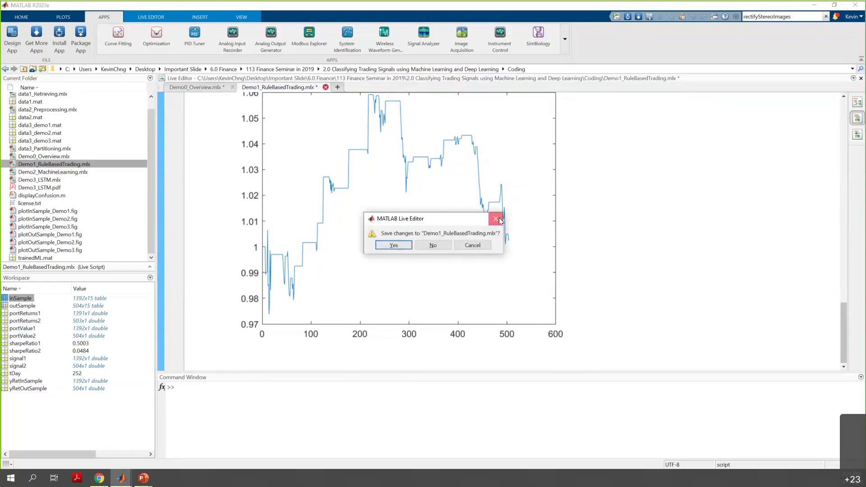
{"action": "left_click", "coordinate": [434, 245]}
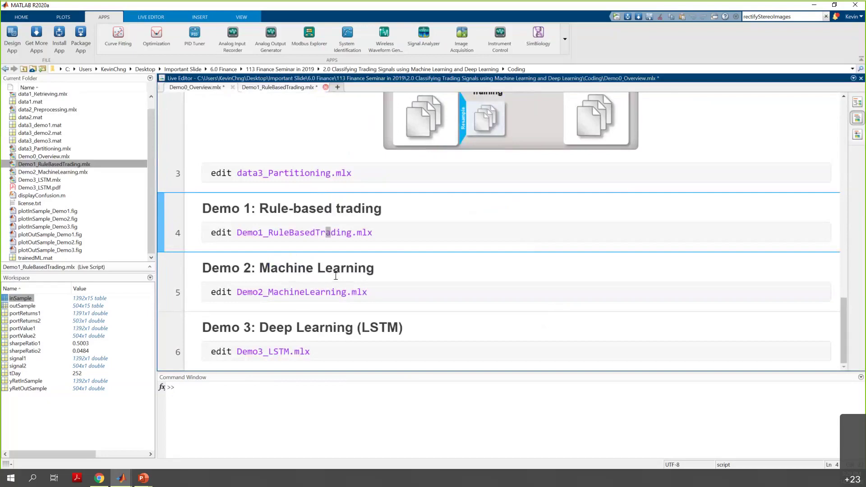
{"action": "left_click", "coordinate": [334, 292]}
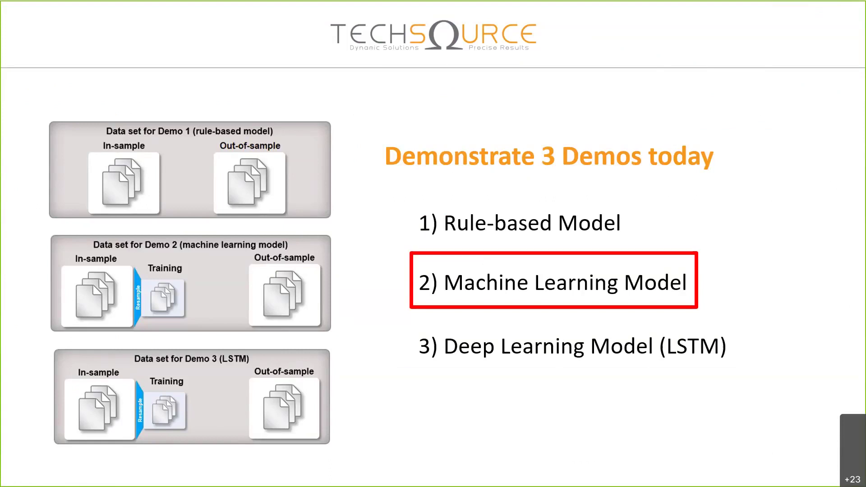
Back in MATLAB, run the overview's Demo 2 section to open Demo2_MachineLearning.mlx.
{"action": "key", "text": "alt+Tab"}
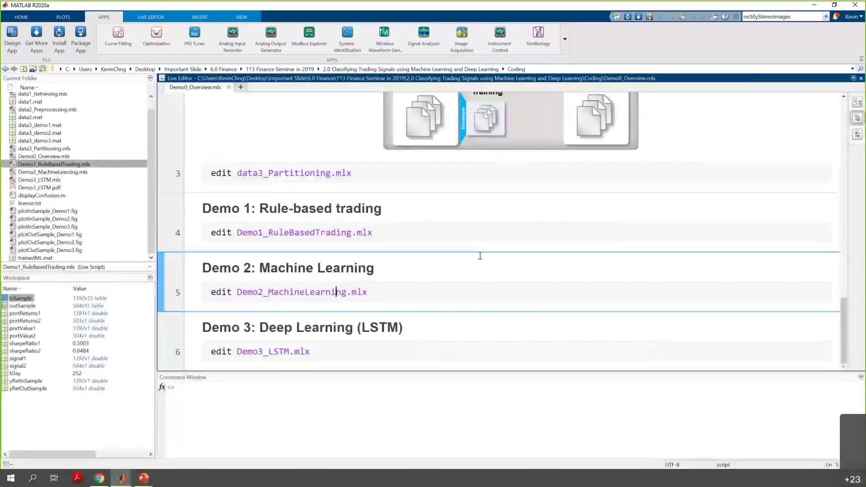
{"action": "left_click", "coordinate": [324, 281]}
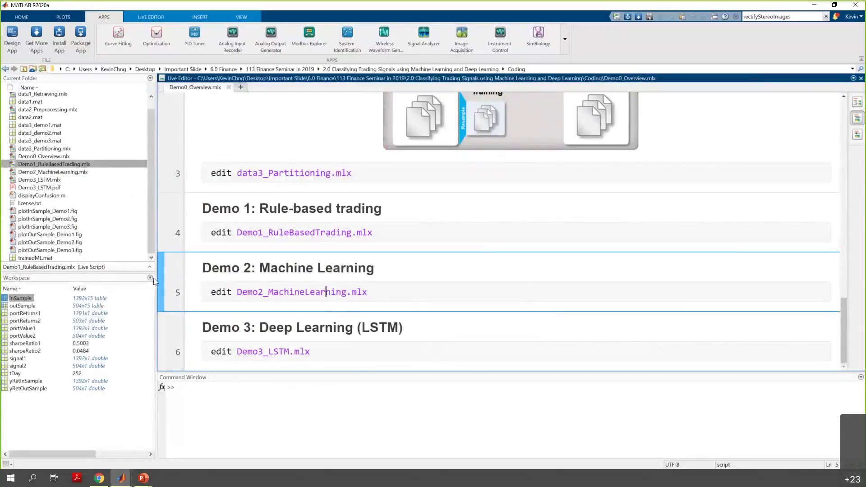
{"action": "left_click", "coordinate": [164, 270]}
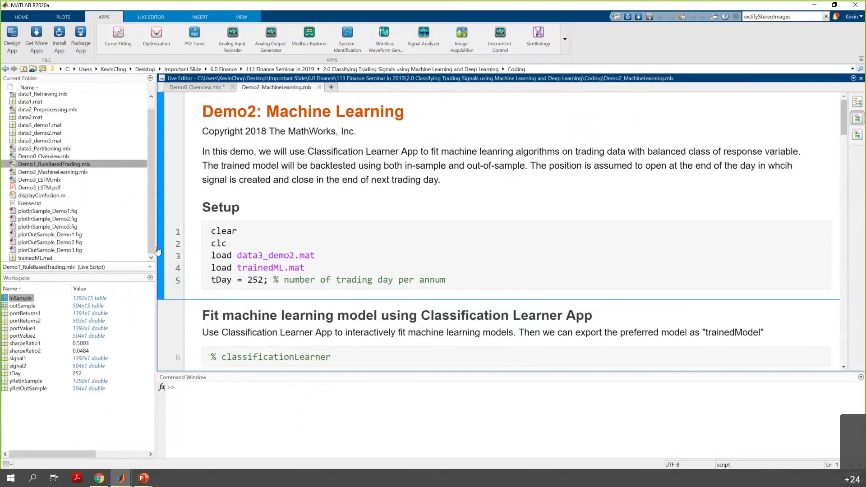
Run the Setup section to load trainingSample and trainedModel, then highlight the Classification Learner heading.
{"action": "left_click", "coordinate": [160, 251]}
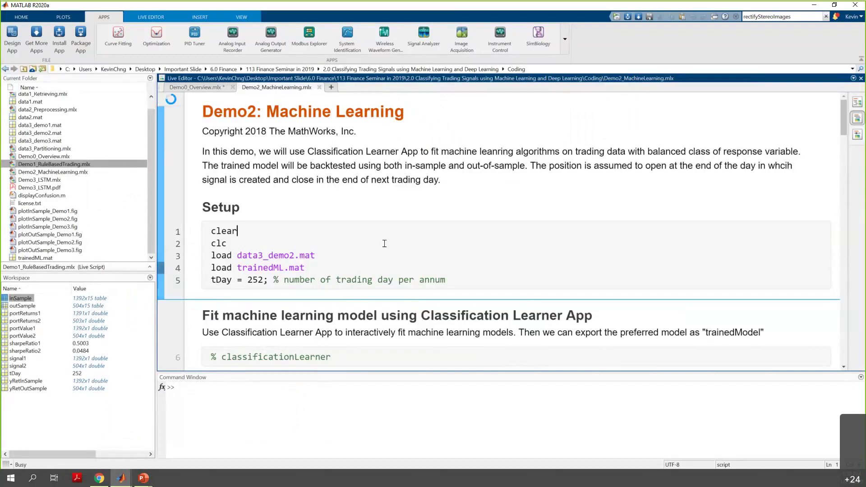
{"action": "scroll", "coordinate": [384, 253], "scroll_direction": "down", "scroll_amount": 3}
{"action": "left_click", "coordinate": [379, 257]}
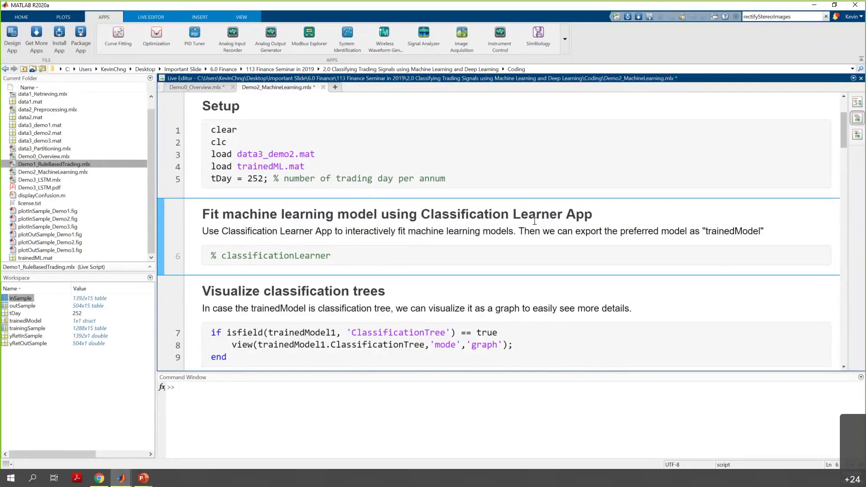
{"action": "left_click_drag", "start_coordinate": [421, 214], "coordinate": [593, 215]}
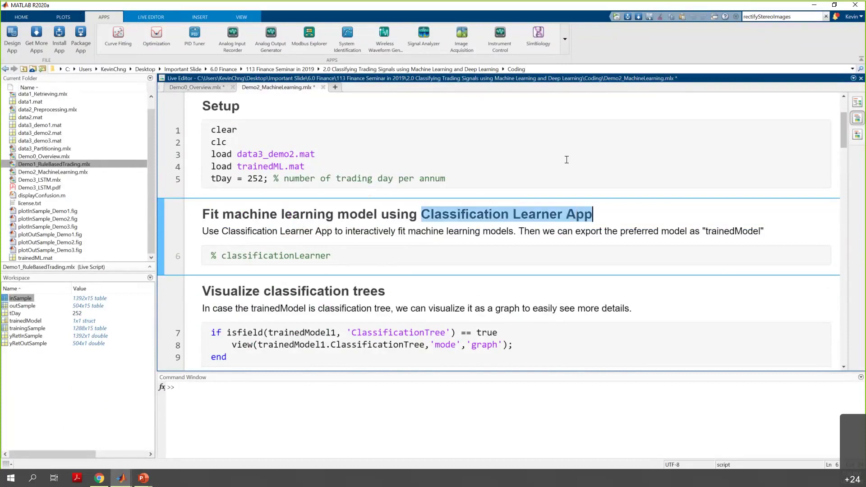
{"action": "left_click", "coordinate": [563, 36]}
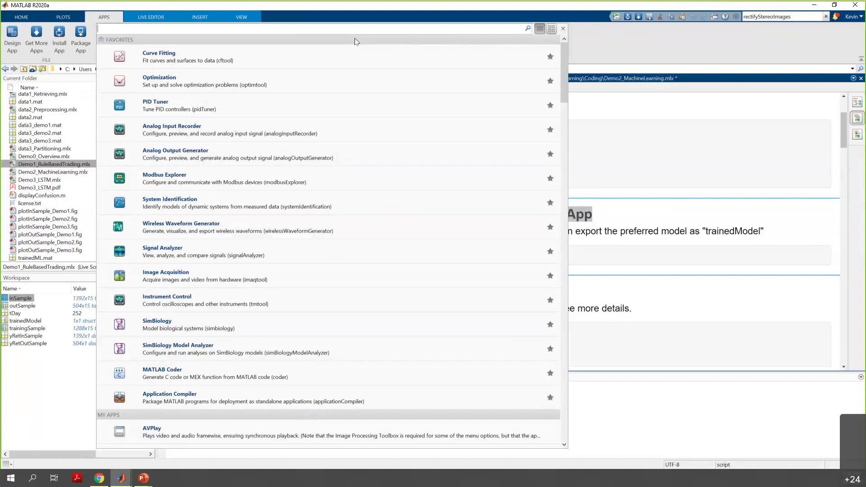
Search the apps gallery for 'classifi' and launch Classification Learner.
{"action": "left_click", "coordinate": [666, 104]}
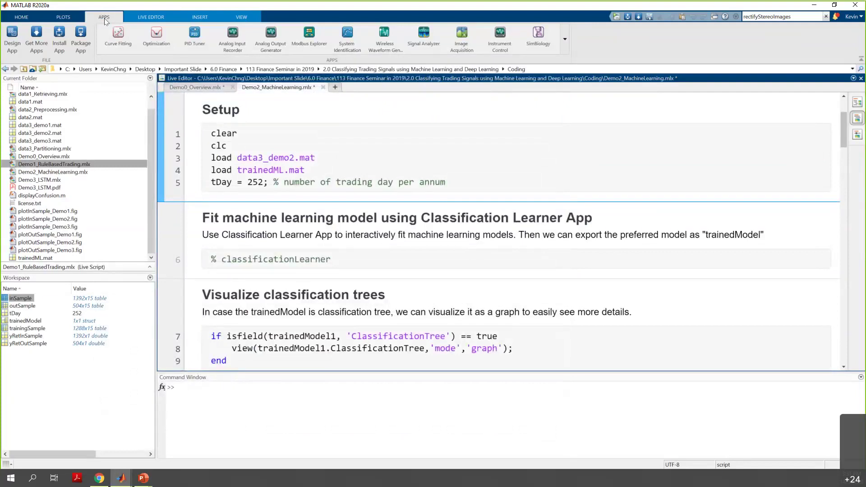
{"action": "left_click", "coordinate": [564, 41]}
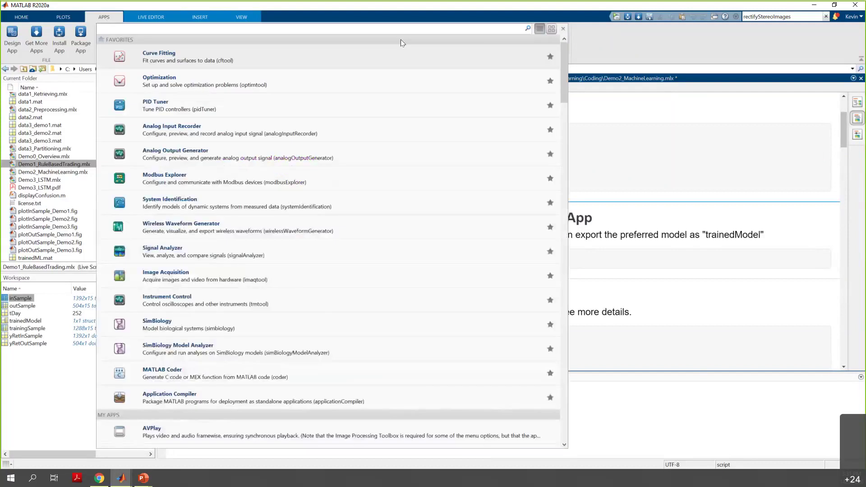
{"action": "type", "text": "classifi"}
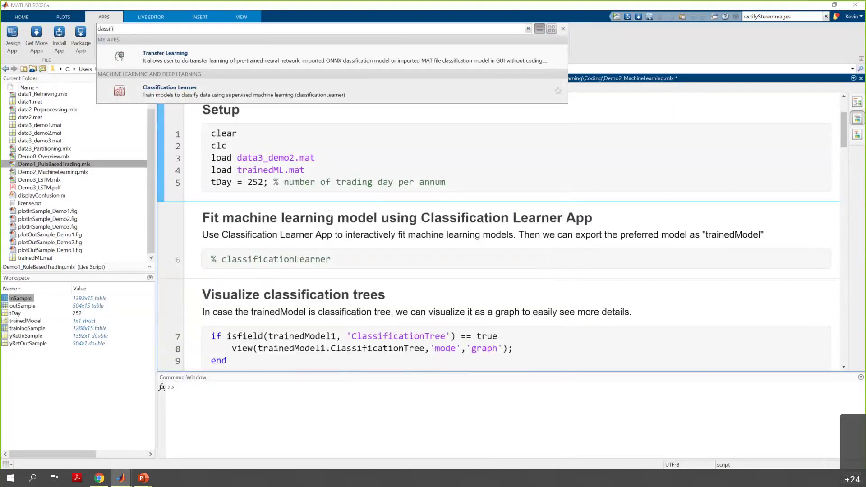
{"action": "left_click", "coordinate": [122, 478]}
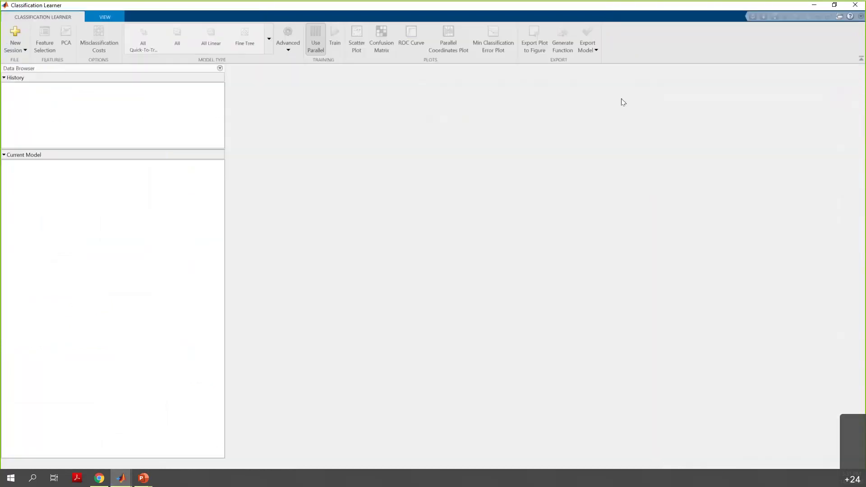
{"action": "left_click", "coordinate": [624, 98]}
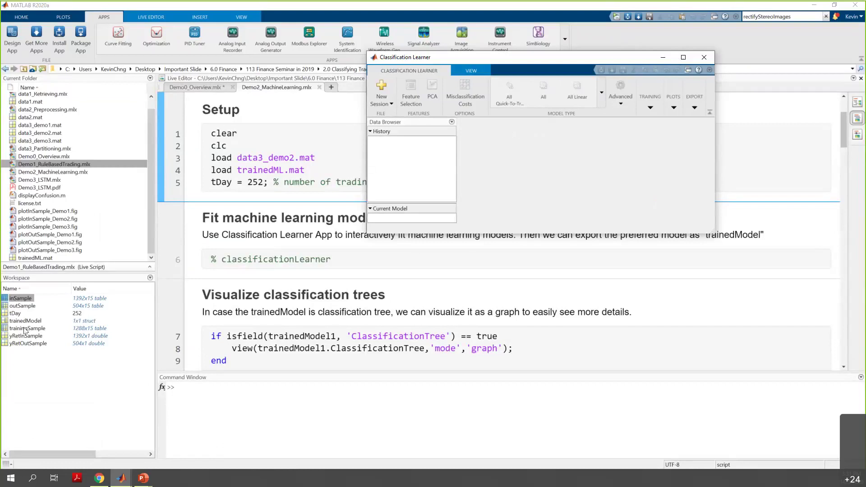
Bring the Classification Learner window to the front and maximize it.
{"action": "left_click", "coordinate": [25, 329]}
{"action": "mouse_move", "coordinate": [121, 478]}
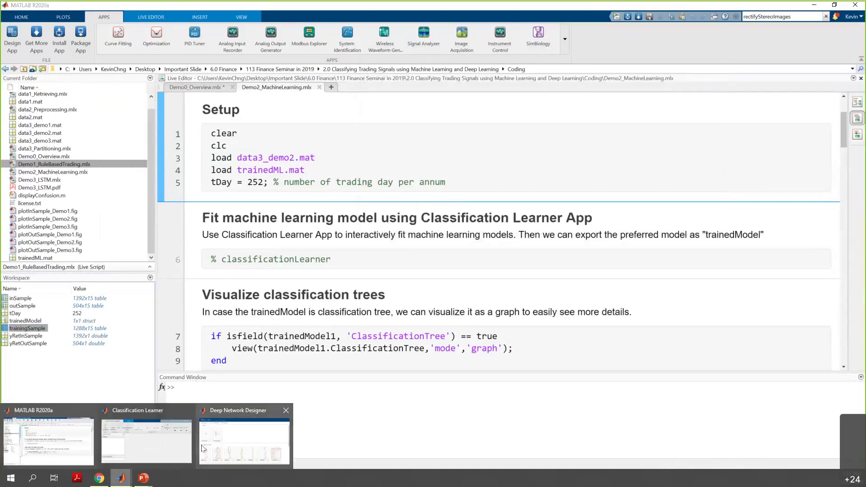
{"action": "left_click", "coordinate": [159, 439]}
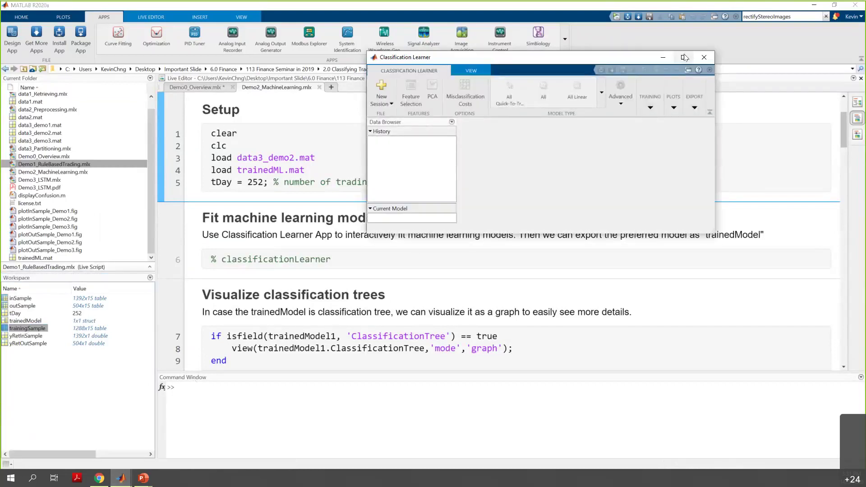
{"action": "left_click", "coordinate": [684, 57]}
{"action": "left_click", "coordinate": [24, 52]}
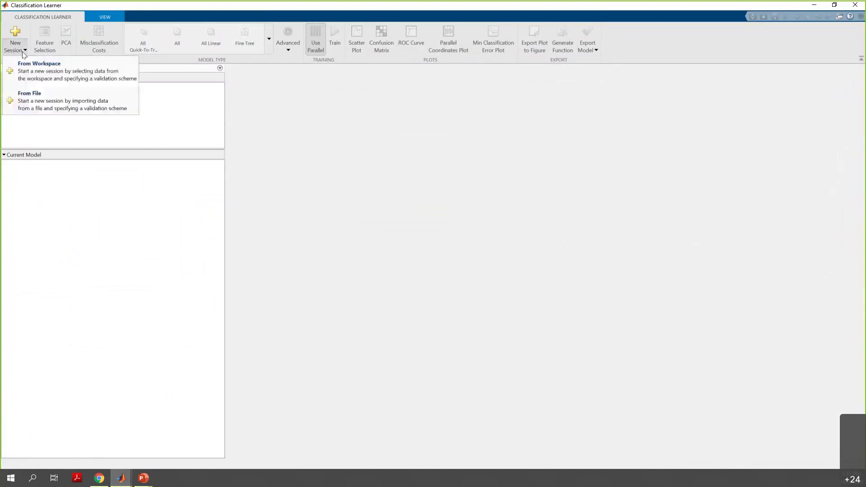
Choose trainingSample from the workspace as the data set for a new session.
{"action": "left_click", "coordinate": [367, 139]}
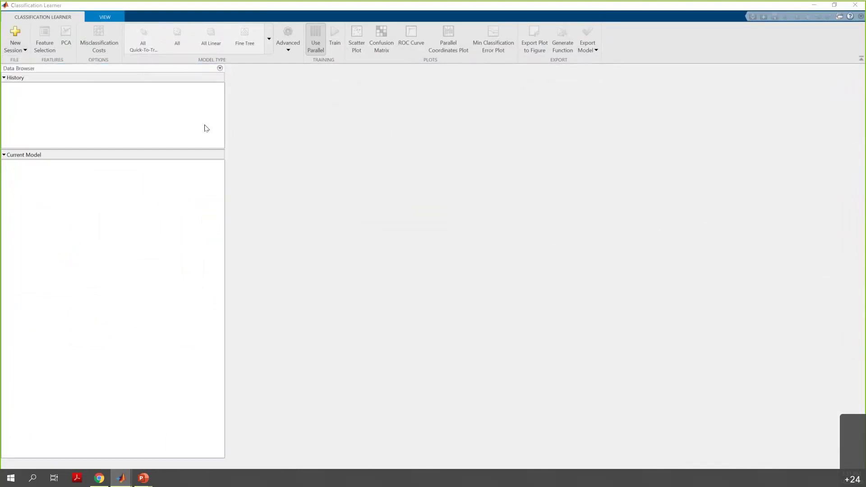
{"action": "left_click", "coordinate": [383, 124]}
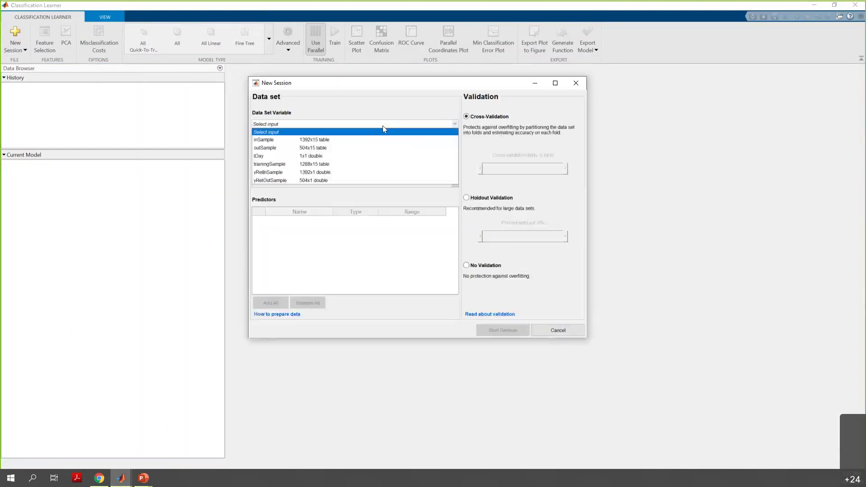
{"action": "left_click", "coordinate": [363, 166]}
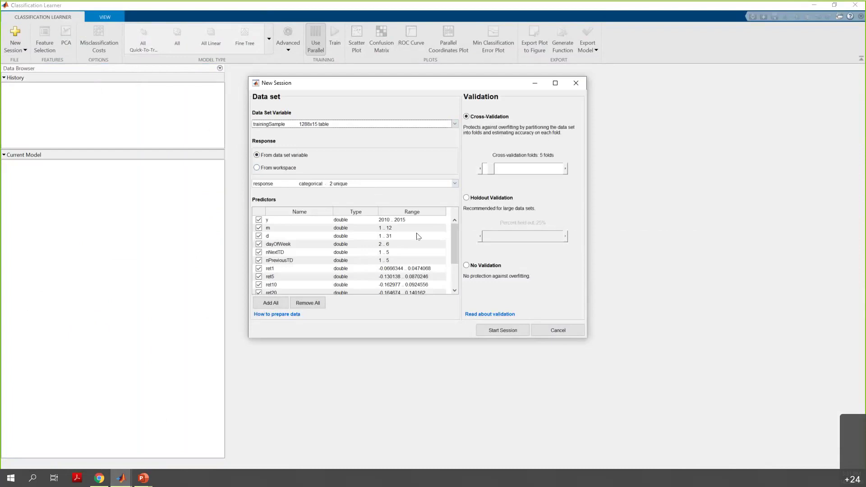
Keep response as target, all 14 predictors and 5-fold cross-validation, and start the session.
{"action": "left_click", "coordinate": [271, 236]}
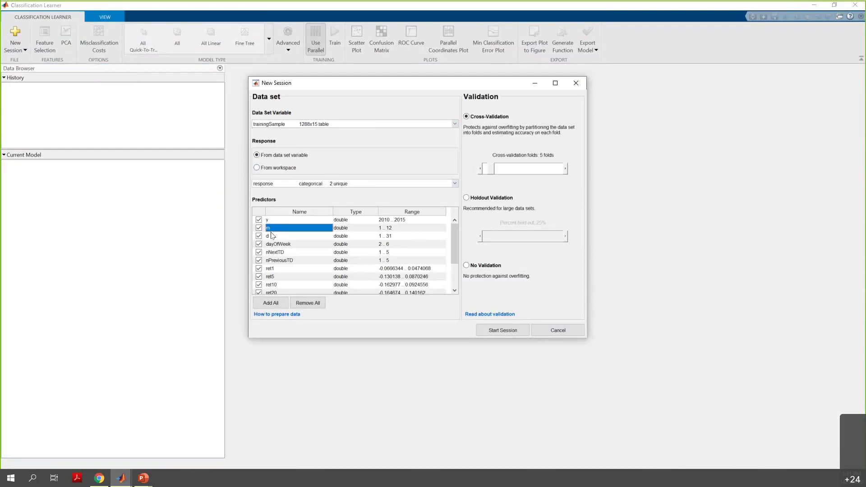
{"action": "left_click", "coordinate": [276, 252]}
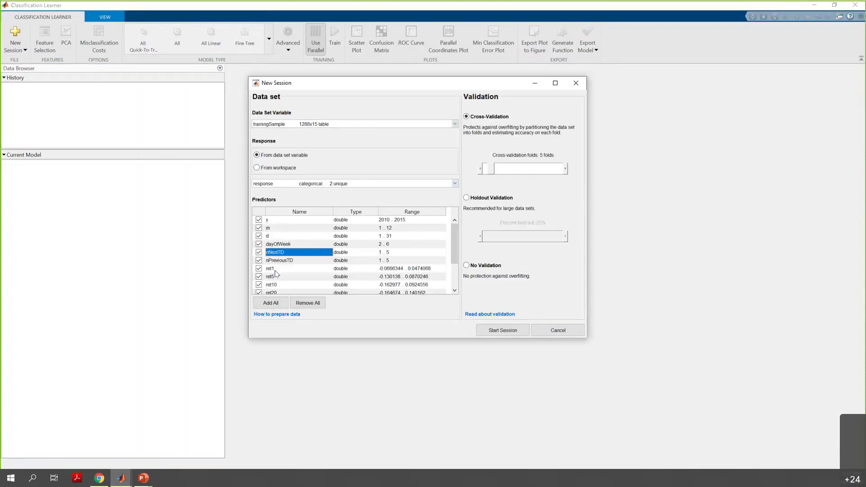
{"action": "scroll", "coordinate": [276, 282], "scroll_direction": "down", "scroll_amount": 1}
{"action": "scroll", "coordinate": [276, 281], "scroll_direction": "down", "scroll_amount": 1}
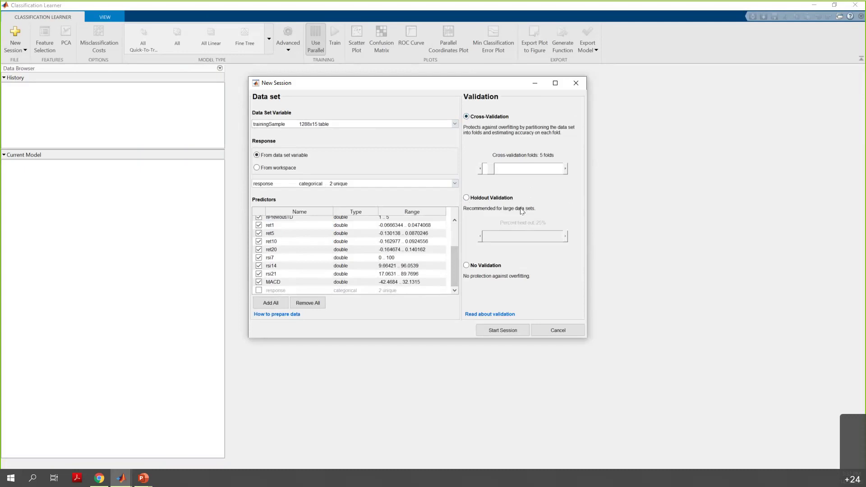
{"action": "left_click", "coordinate": [467, 113]}
{"action": "left_click", "coordinate": [498, 335]}
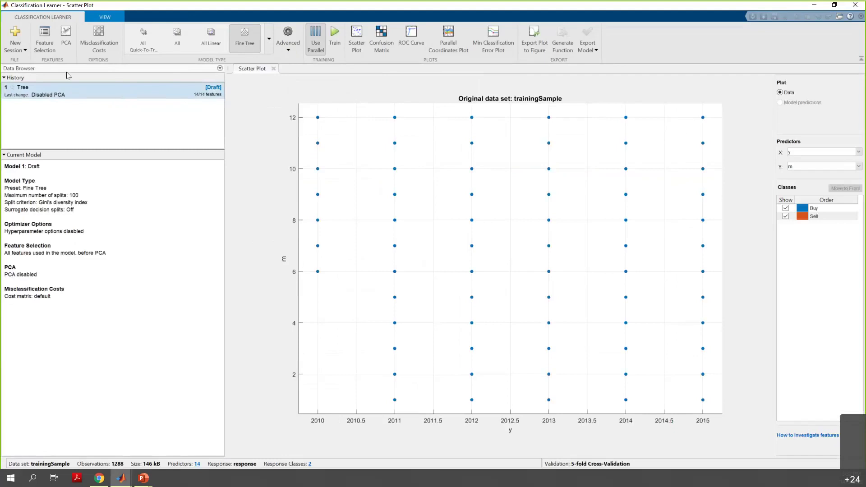
Check the Advanced PCA Options, keep PCA disabled, and bring up Misclassification Costs.
{"action": "left_click", "coordinate": [66, 39]}
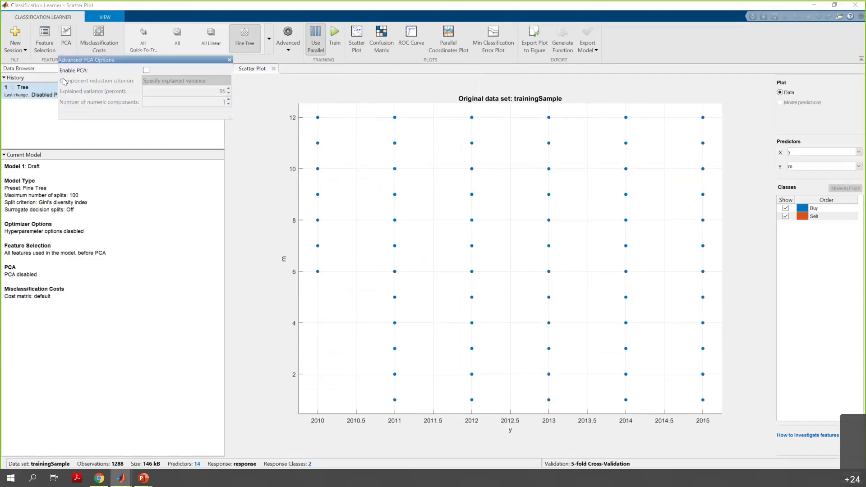
{"action": "left_click", "coordinate": [65, 38]}
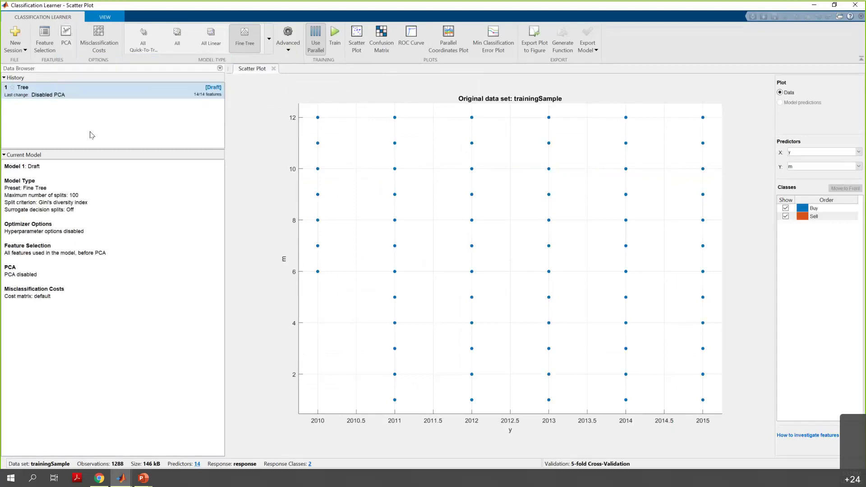
{"action": "left_click", "coordinate": [100, 53]}
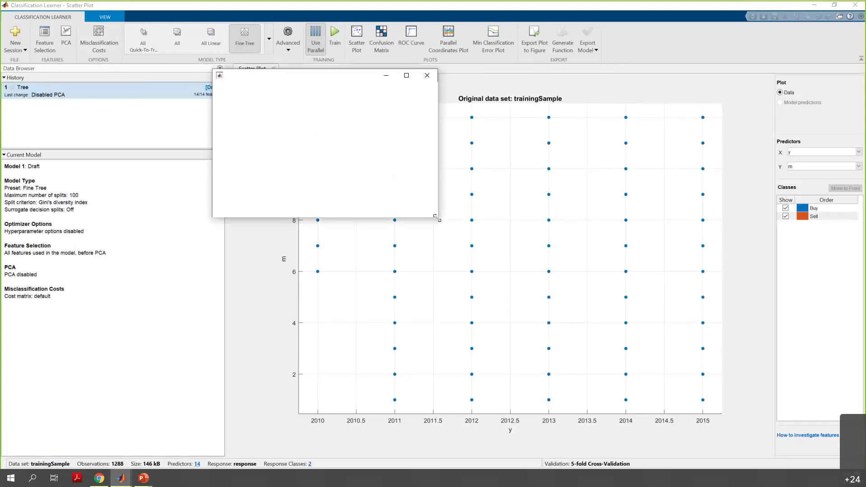
Try a true-Buy/predicted-Sell cost of 2, then cancel so the cost matrix stays default.
{"action": "left_click_drag", "start_coordinate": [534, 308], "coordinate": [537, 309]}
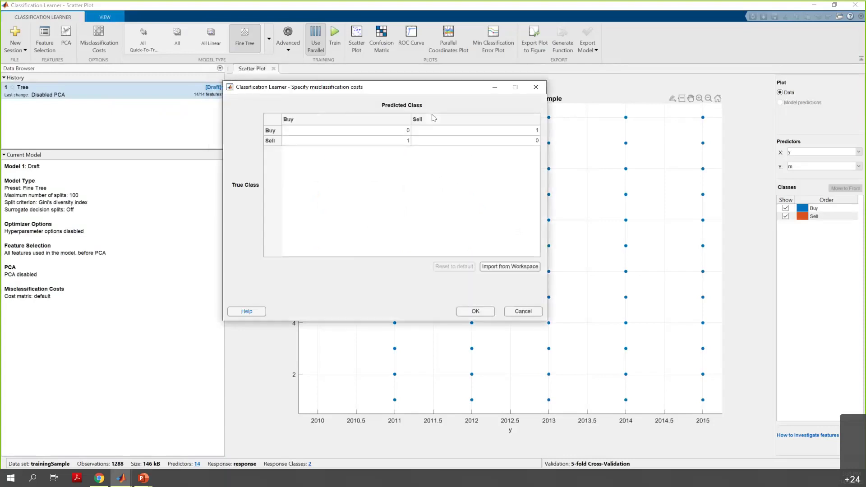
{"action": "left_click", "coordinate": [495, 132]}
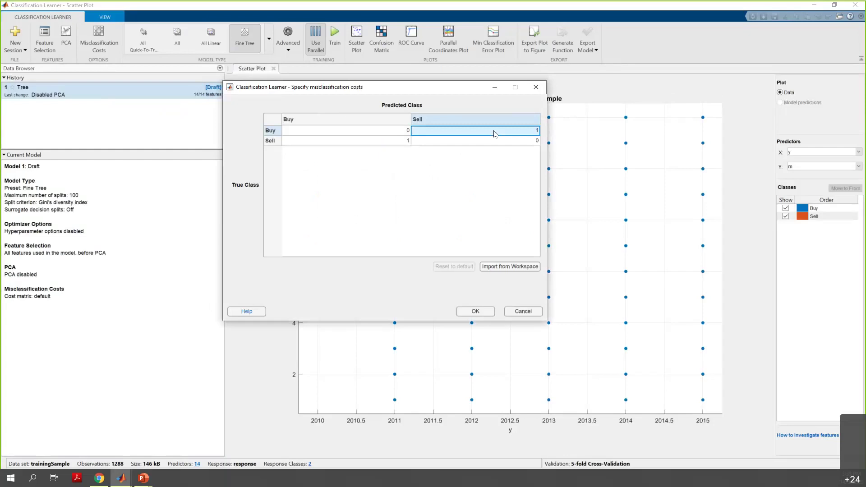
{"action": "double_click", "coordinate": [495, 132]}
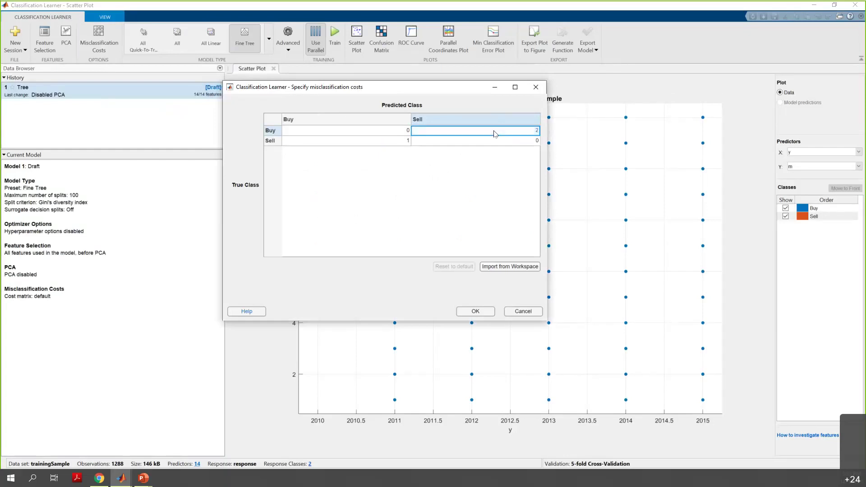
{"action": "type", "text": "2"}
{"action": "key", "text": "Return"}
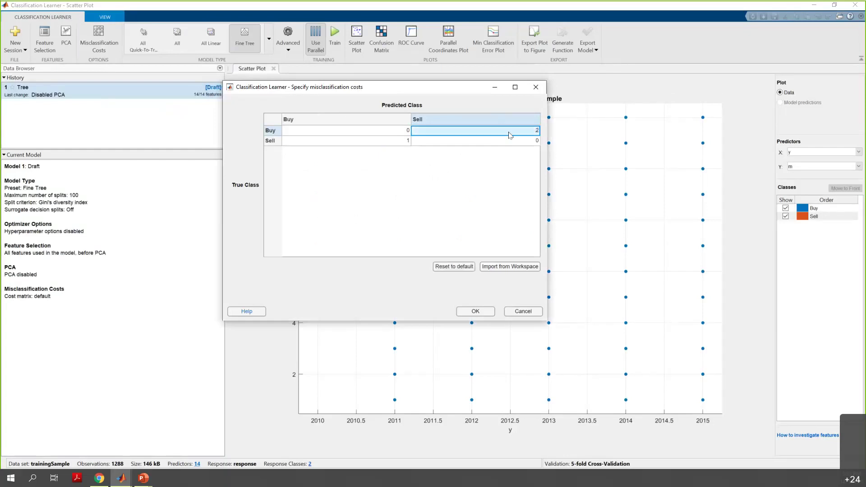
{"action": "double_click", "coordinate": [523, 131]}
{"action": "left_click_drag", "start_coordinate": [523, 131], "coordinate": [557, 129]}
{"action": "type", "text": "1"}
{"action": "key", "text": "Escape"}
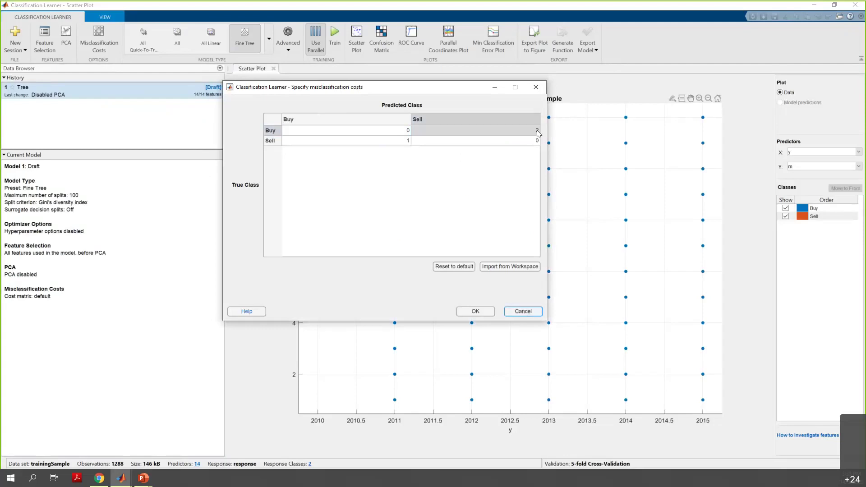
{"action": "left_click", "coordinate": [535, 88]}
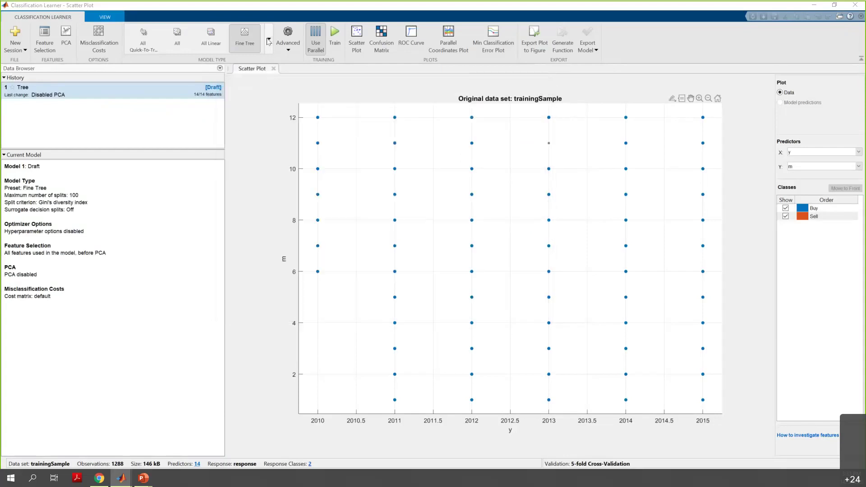
Browse the full Model Type gallery of classifier presets without choosing one.
{"action": "left_click", "coordinate": [268, 42]}
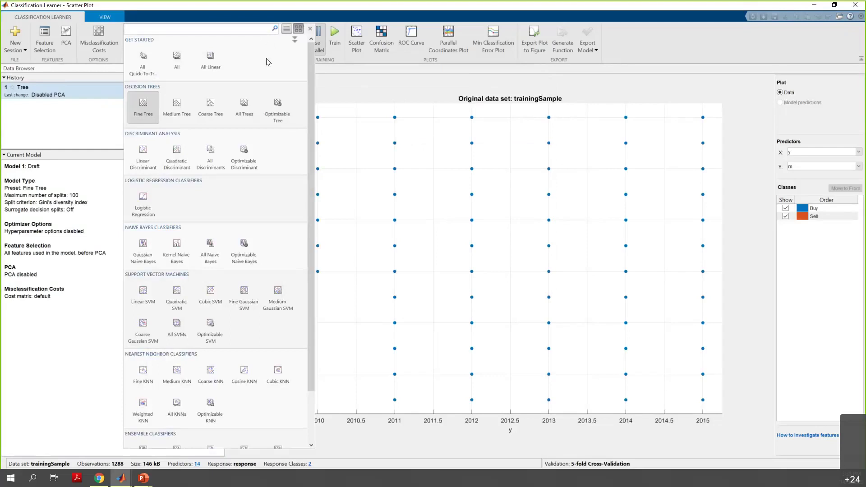
{"action": "mouse_move", "coordinate": [307, 63]}
{"action": "left_mouse_down"}
{"action": "mouse_move", "coordinate": [310, 125]}
{"action": "mouse_move", "coordinate": [309, 53]}
{"action": "left_mouse_up"}
{"action": "scroll", "coordinate": [202, 323], "scroll_direction": "down", "scroll_amount": 1}
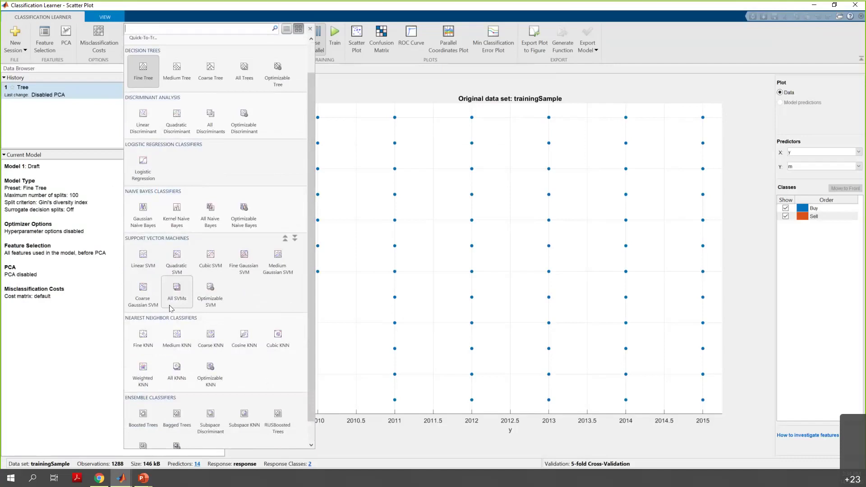
{"action": "scroll", "coordinate": [211, 321], "scroll_direction": "down", "scroll_amount": 1}
{"action": "scroll", "coordinate": [167, 401], "scroll_direction": "down", "scroll_amount": 1}
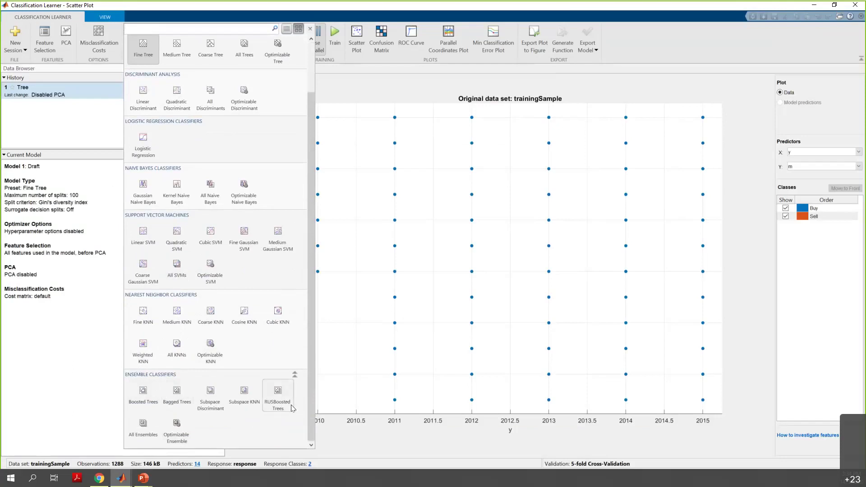
{"action": "scroll", "coordinate": [180, 234], "scroll_direction": "up", "scroll_amount": 2}
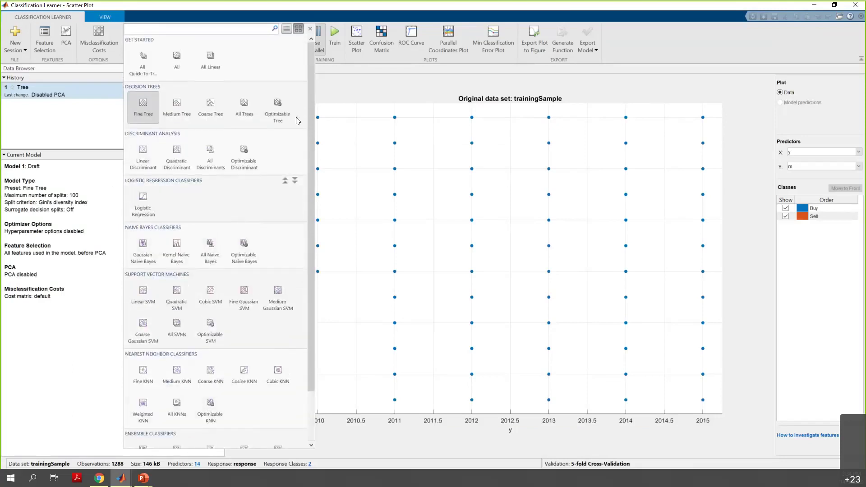
{"action": "left_click", "coordinate": [385, 111]}
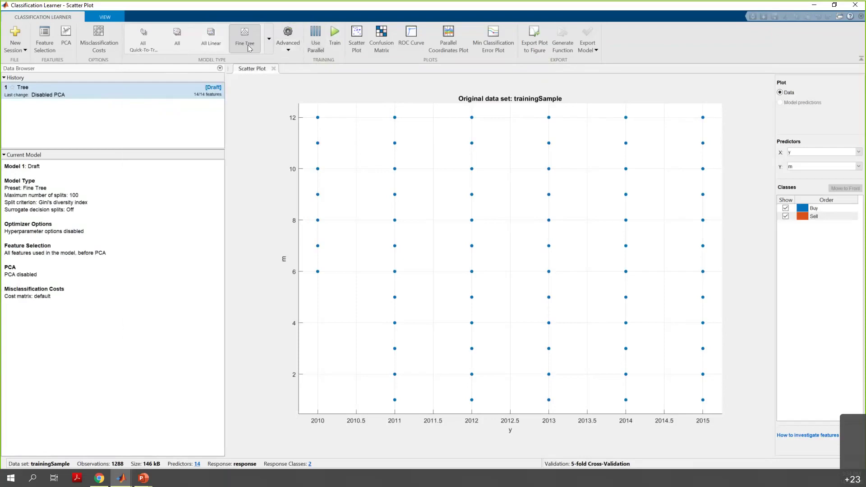
Train the All Quick-To-Train classifiers and select the Fine Tree model 1.1.
{"action": "left_click", "coordinate": [268, 42]}
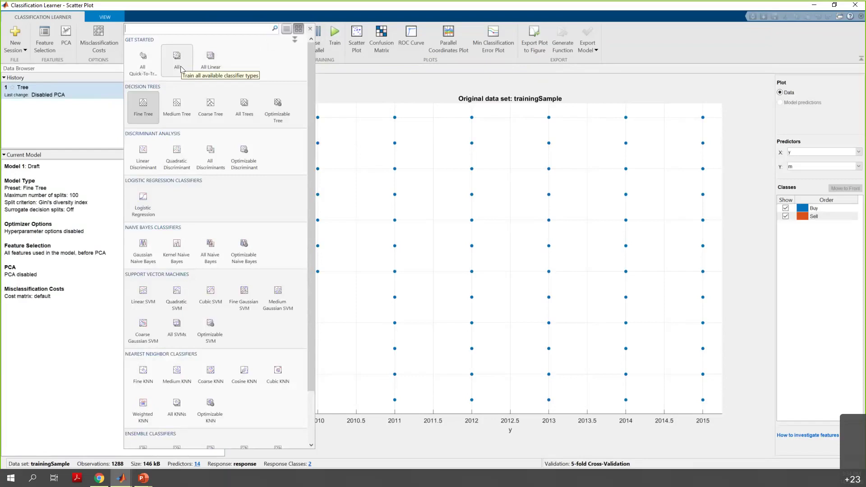
{"action": "left_click", "coordinate": [147, 69]}
{"action": "left_click", "coordinate": [334, 40]}
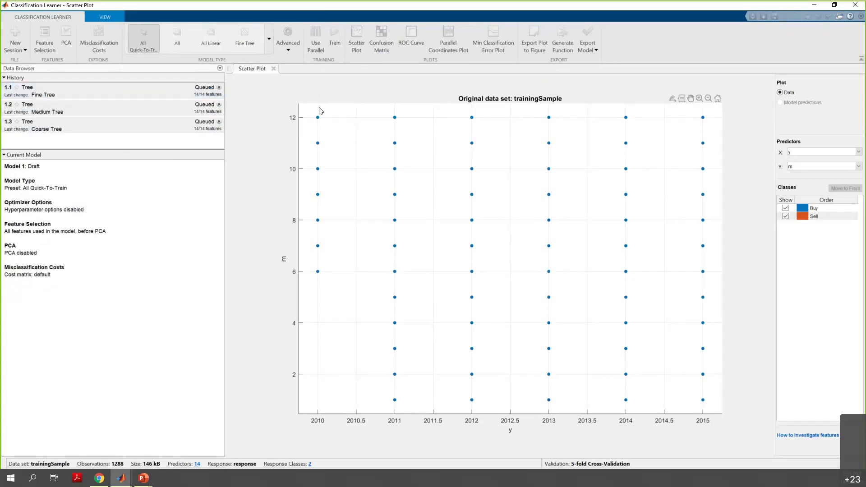
{"action": "left_click", "coordinate": [141, 86]}
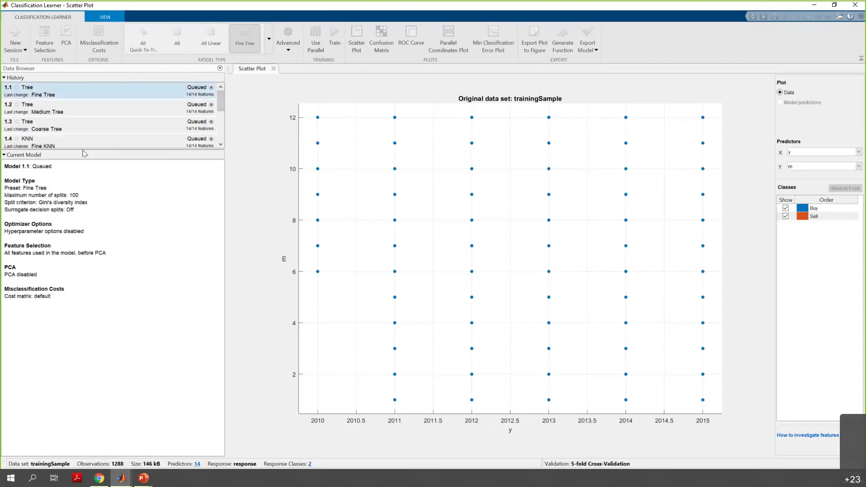
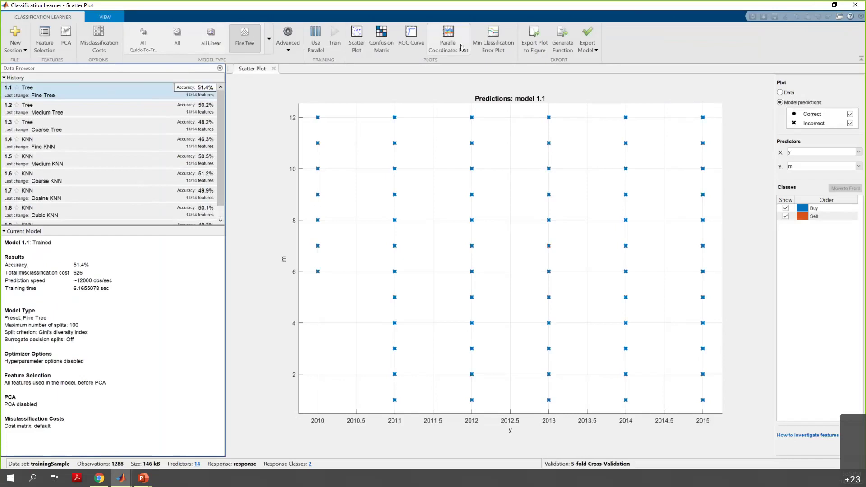
Show the Fine Tree model 1.1's confusion matrix (51.4% accuracy), then its ROC curve with AUC 0.50.
{"action": "left_click", "coordinate": [381, 49]}
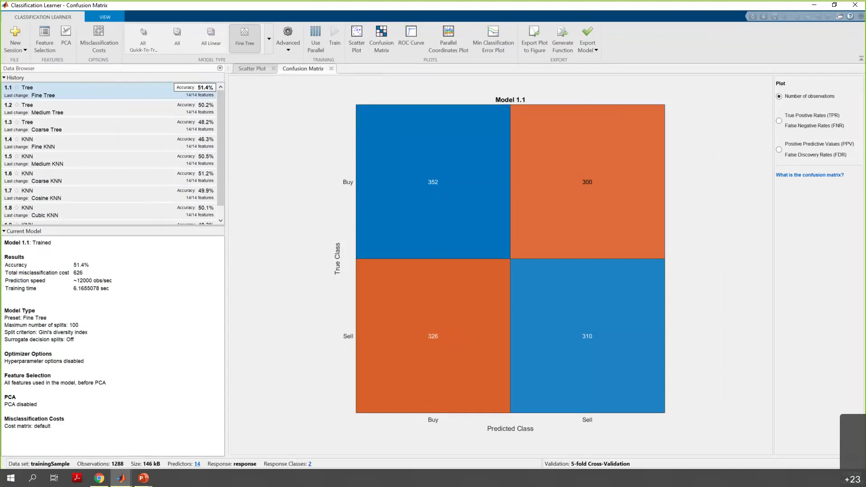
{"action": "left_click", "coordinate": [407, 52]}
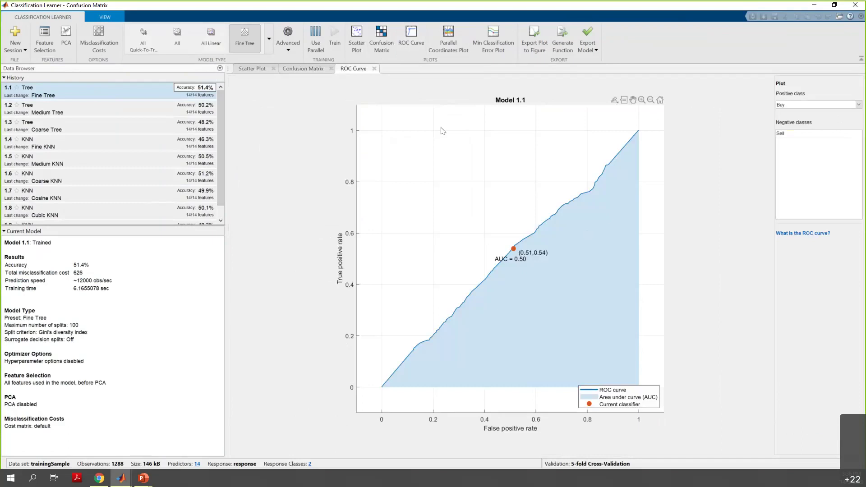
Export model 1.1 to the workspace as trainedModel1 and minimize Classification Learner.
{"action": "left_click", "coordinate": [593, 56]}
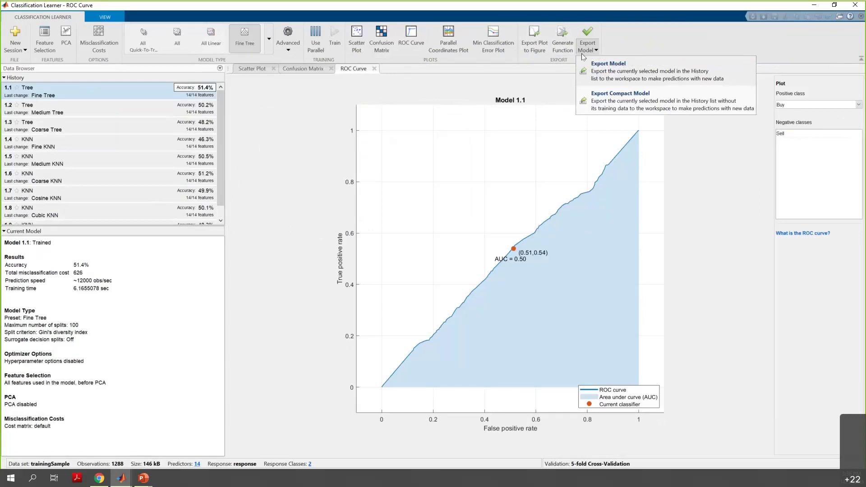
{"action": "left_click", "coordinate": [635, 80]}
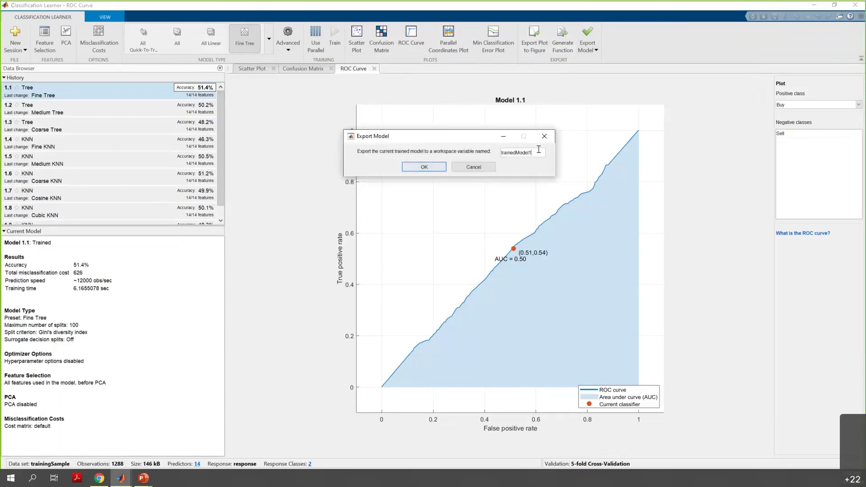
{"action": "left_click", "coordinate": [434, 171]}
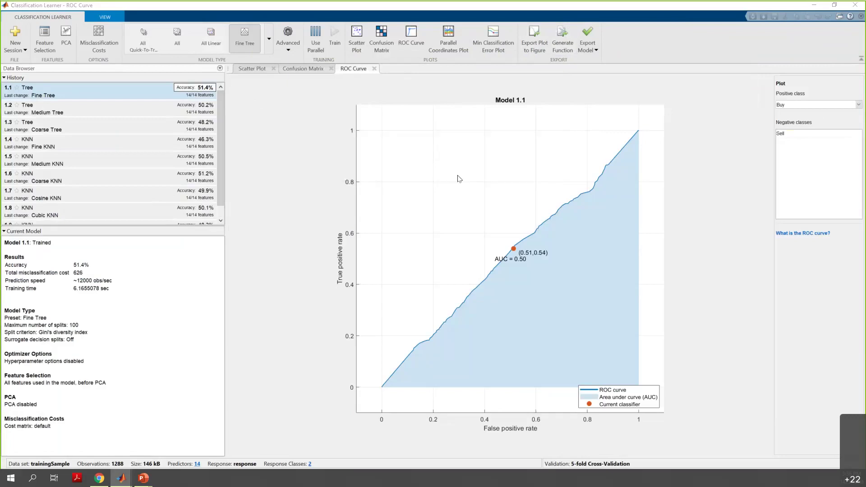
{"action": "left_click", "coordinate": [815, 7]}
{"action": "scroll", "coordinate": [407, 213], "scroll_direction": "down", "scroll_amount": 3}
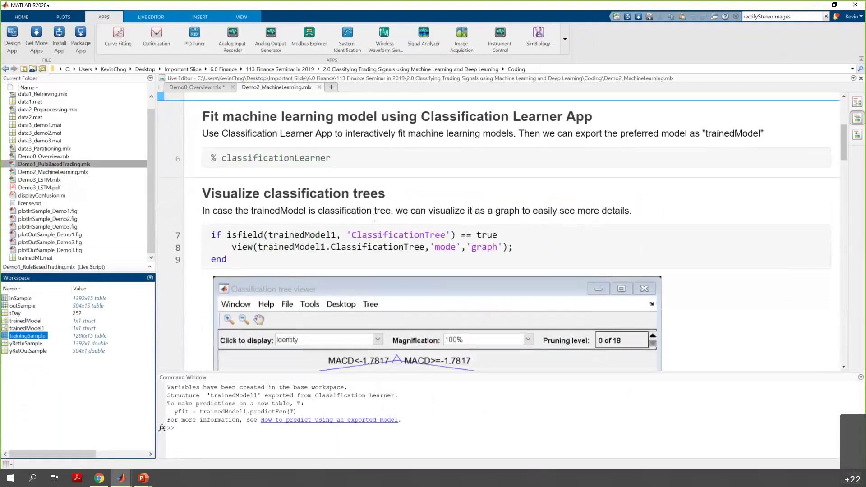
Rerun the Visualize classification trees section and scroll through the trainedModel1 tree splitting on MACD and rsi.
{"action": "left_click", "coordinate": [376, 212]}
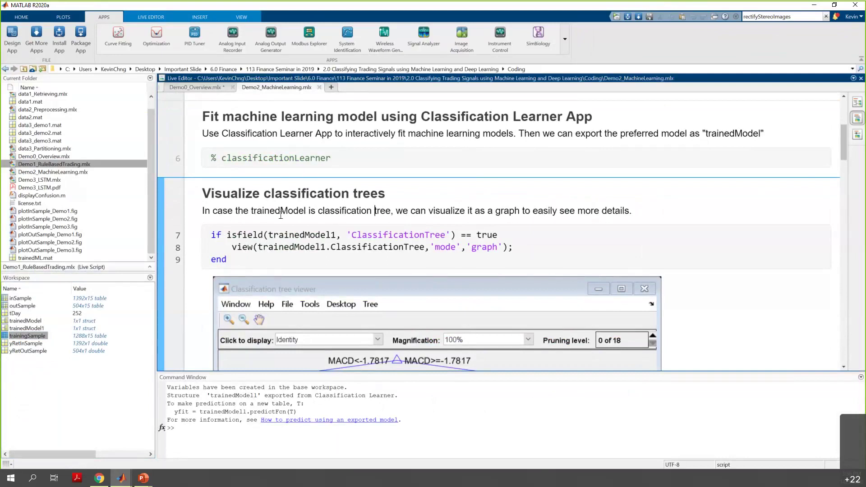
{"action": "left_click", "coordinate": [161, 240]}
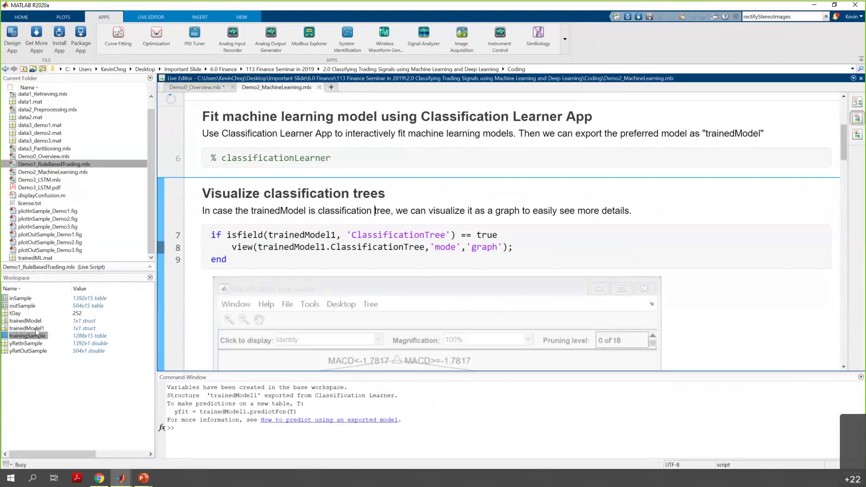
{"action": "left_click_drag", "start_coordinate": [269, 235], "coordinate": [289, 248]}
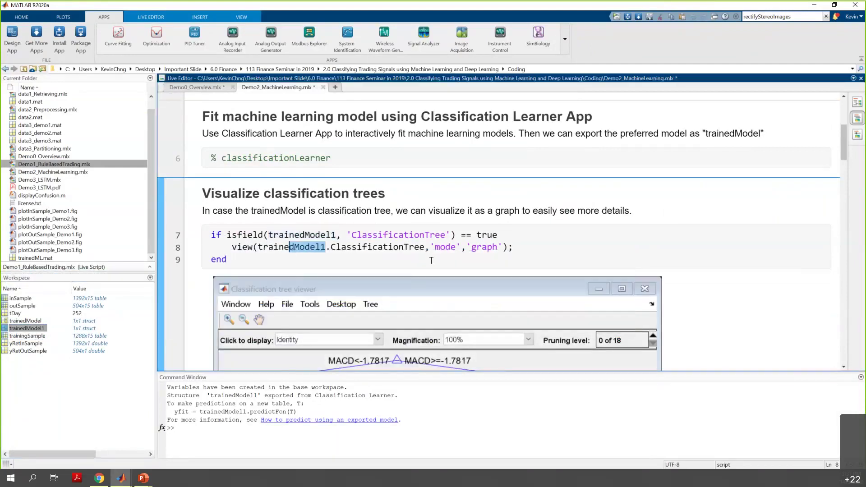
{"action": "scroll", "coordinate": [431, 260], "scroll_direction": "down", "scroll_amount": 3}
{"action": "scroll", "coordinate": [431, 261], "scroll_direction": "down", "scroll_amount": 1}
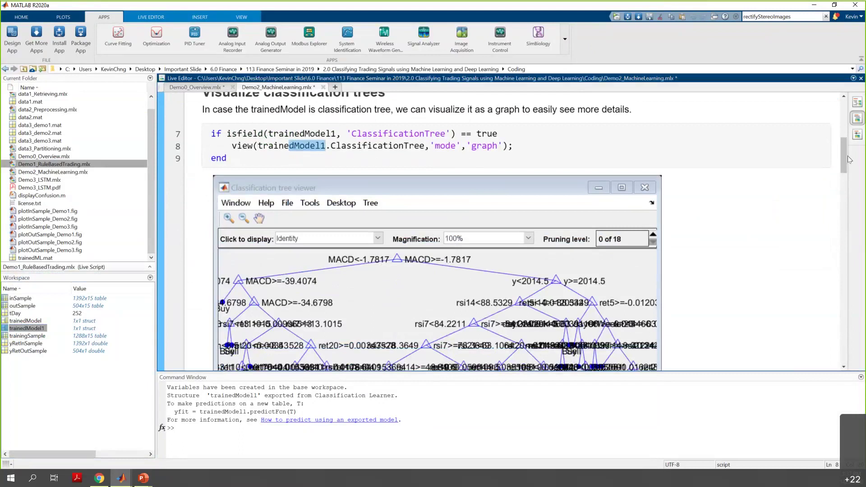
{"action": "scroll", "coordinate": [843, 164], "scroll_direction": "down", "scroll_amount": 2}
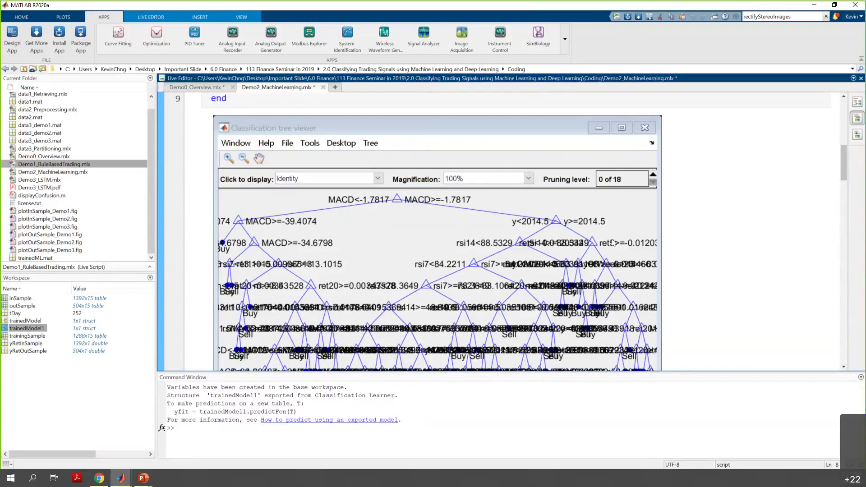
{"action": "scroll", "coordinate": [609, 264], "scroll_direction": "down", "scroll_amount": 3}
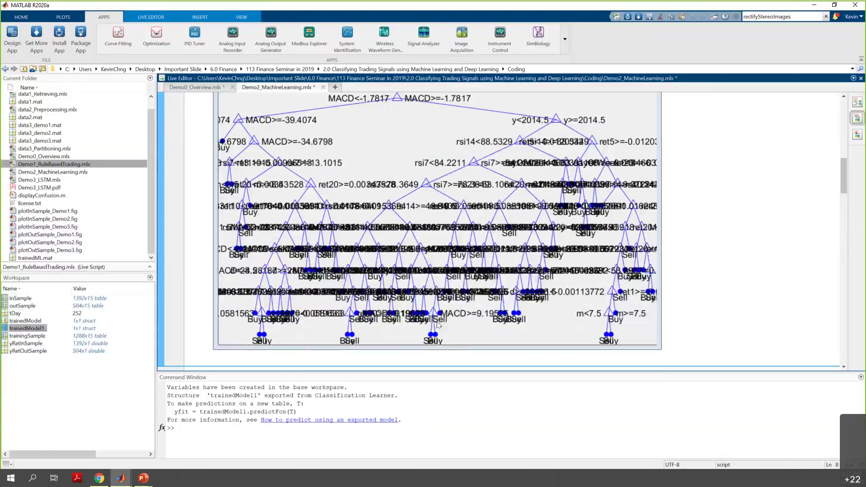
{"action": "scroll", "coordinate": [436, 325], "scroll_direction": "down", "scroll_amount": 9}
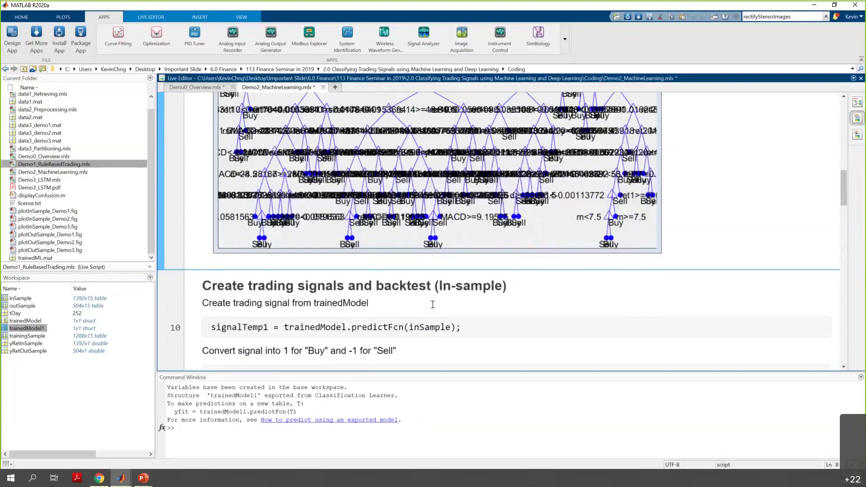
Highlight the In-sample heading and the trainedModel, inSample and signalTemp1 names on line 10.
{"action": "left_click", "coordinate": [412, 241]}
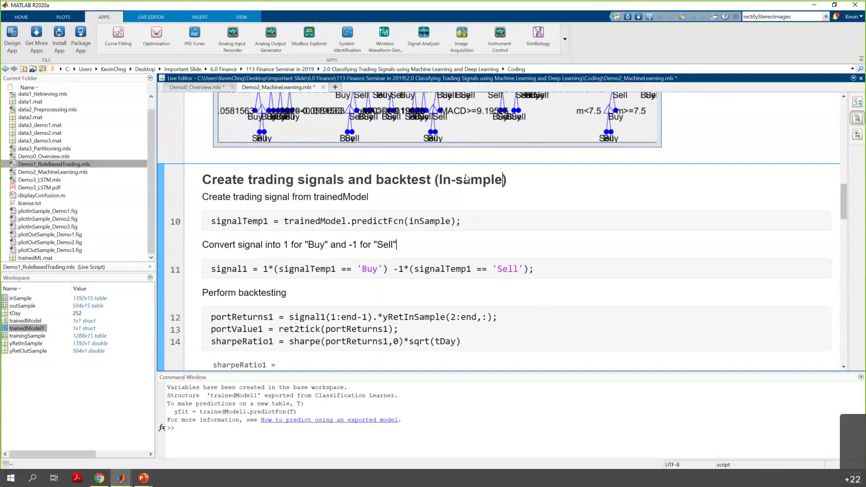
{"action": "left_click_drag", "start_coordinate": [502, 180], "coordinate": [433, 179]}
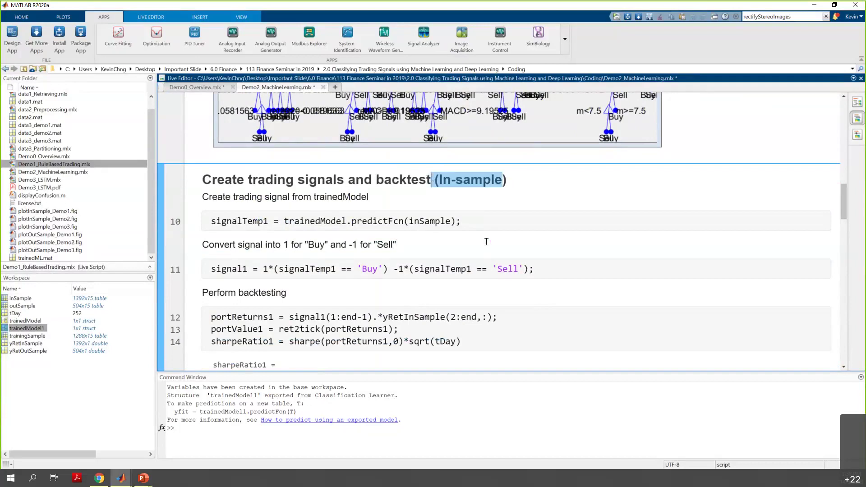
{"action": "left_click_drag", "start_coordinate": [289, 221], "coordinate": [344, 221]}
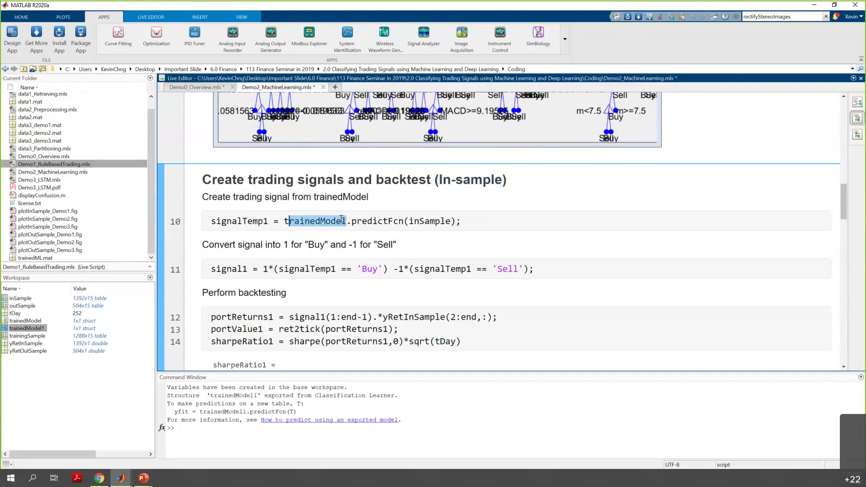
{"action": "double_click", "coordinate": [430, 221]}
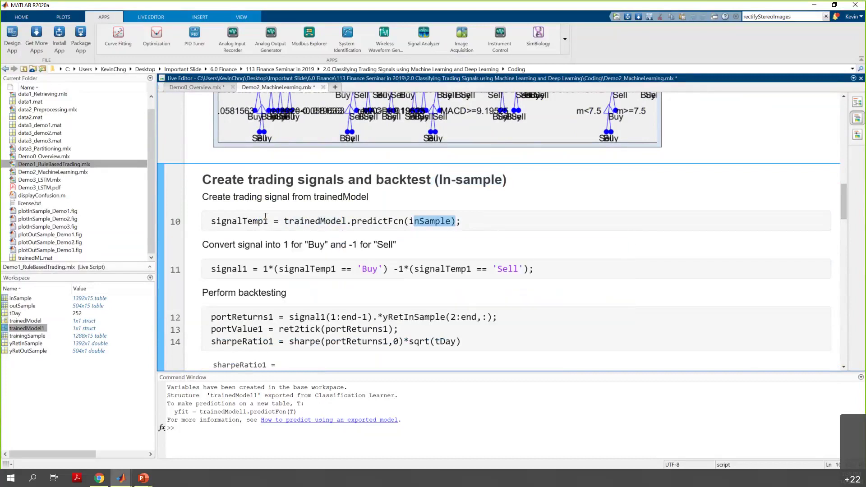
{"action": "left_click", "coordinate": [269, 221]}
{"action": "left_click", "coordinate": [202, 222], "text": "shift"}
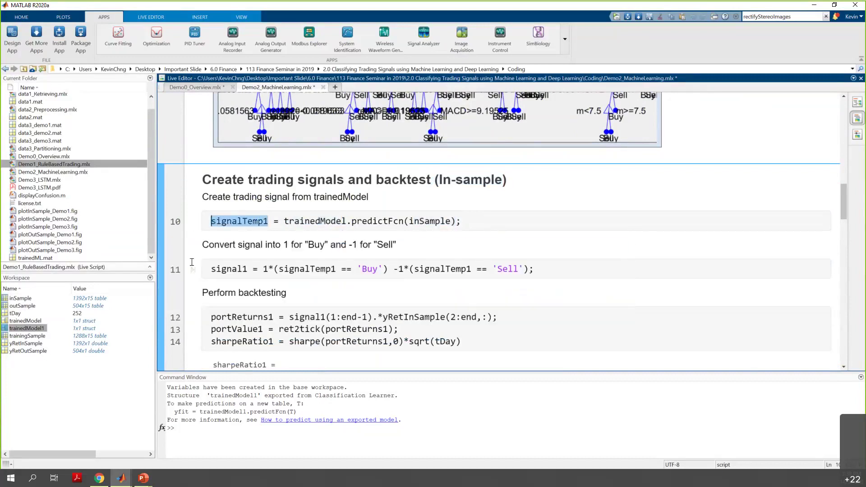
{"action": "scroll", "coordinate": [192, 262], "scroll_direction": "down", "scroll_amount": 3}
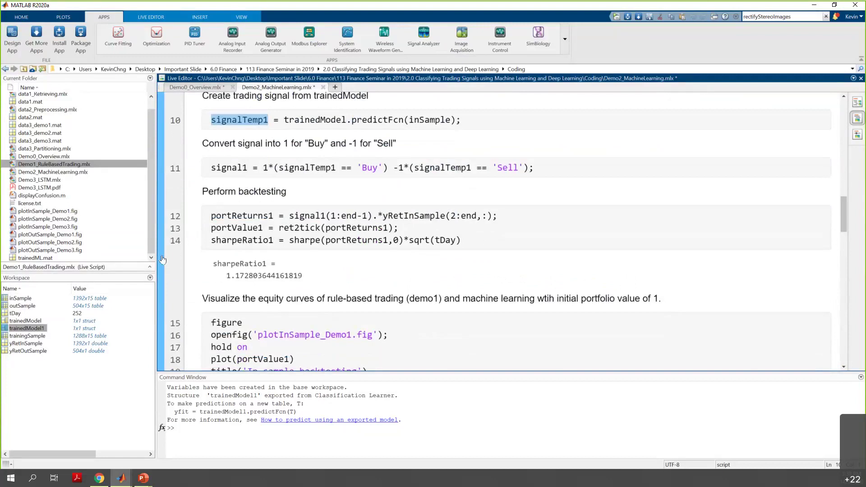
Run the in-sample trading signals section and check sharpeRatio1 of 1.1728.
{"action": "left_click", "coordinate": [163, 259]}
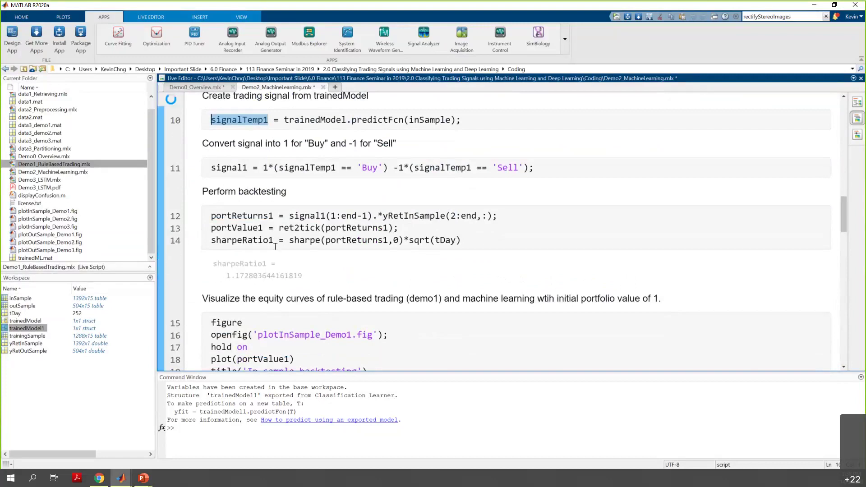
{"action": "double_click", "coordinate": [226, 240]}
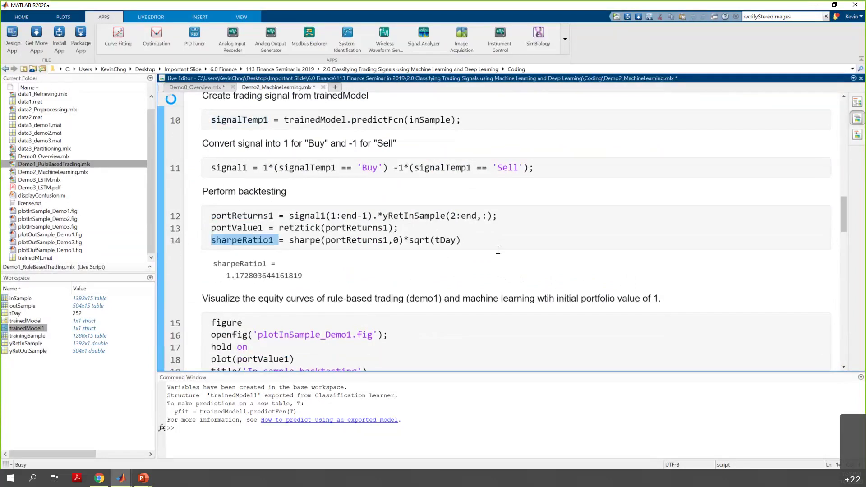
{"action": "scroll", "coordinate": [498, 250], "scroll_direction": "down", "scroll_amount": 8}
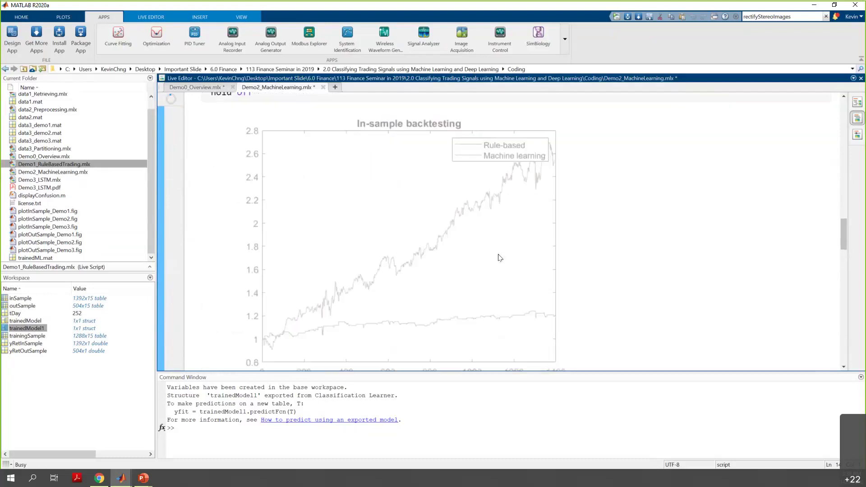
{"action": "scroll", "coordinate": [500, 257], "scroll_direction": "up", "scroll_amount": 5}
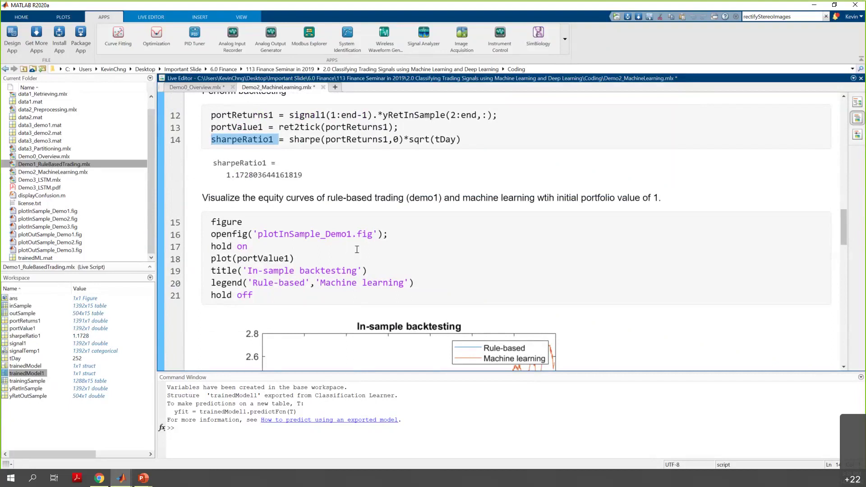
{"action": "scroll", "coordinate": [390, 210], "scroll_direction": "down", "scroll_amount": 3}
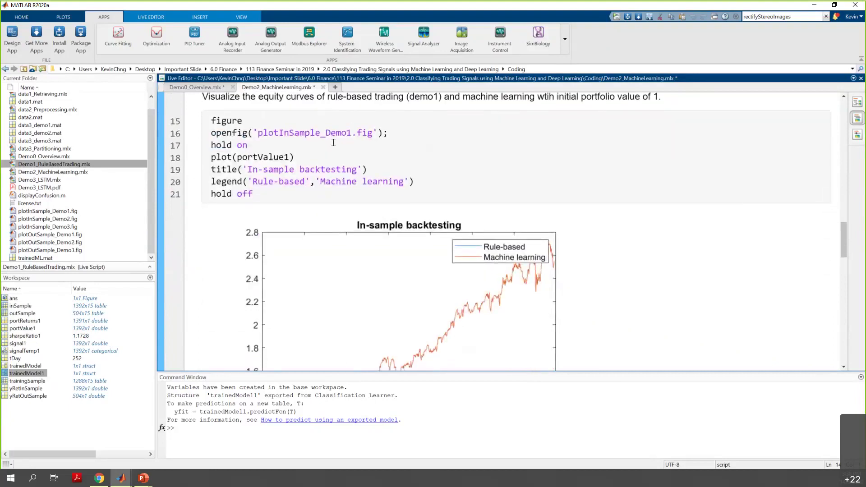
{"action": "scroll", "coordinate": [334, 143], "scroll_direction": "up", "scroll_amount": 3}
Emphasize the equity-curve explanation and initial value of 1, then scroll to the In-sample backtesting chart.
{"action": "left_click_drag", "start_coordinate": [269, 198], "coordinate": [398, 210]}
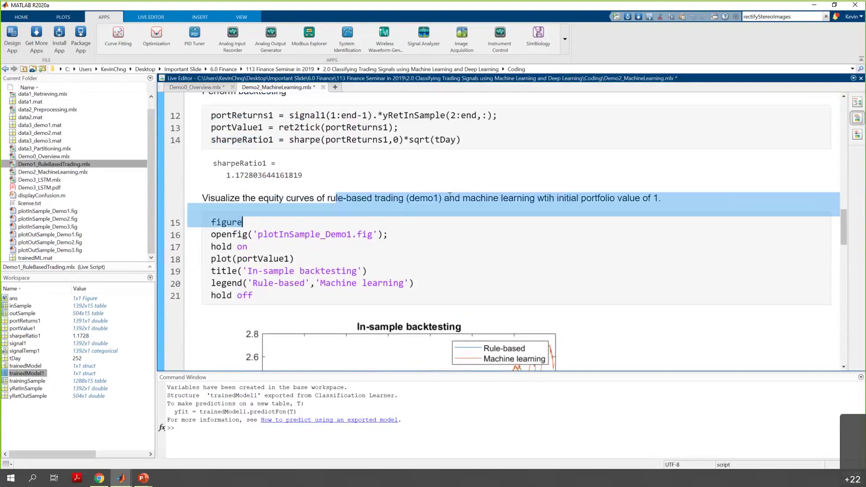
{"action": "left_click_drag", "start_coordinate": [555, 198], "coordinate": [663, 202]}
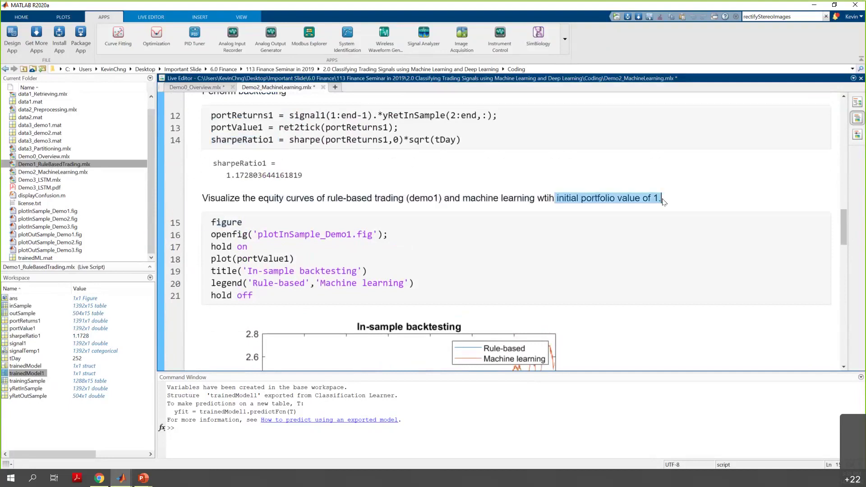
{"action": "scroll", "coordinate": [658, 214], "scroll_direction": "down", "scroll_amount": 3}
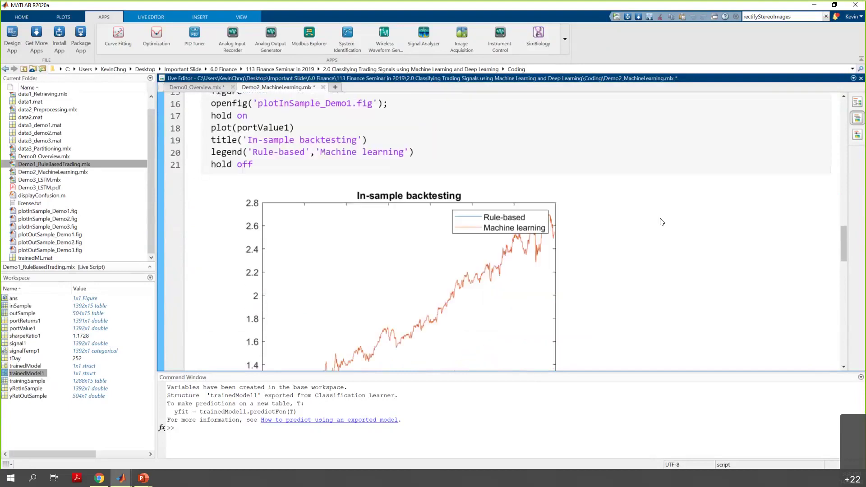
{"action": "scroll", "coordinate": [660, 221], "scroll_direction": "down", "scroll_amount": 2}
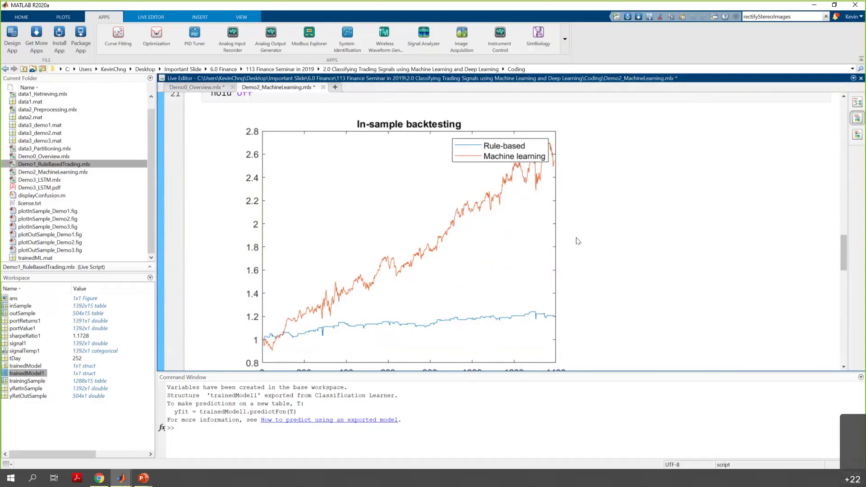
{"action": "scroll", "coordinate": [584, 292], "scroll_direction": "down", "scroll_amount": 10}
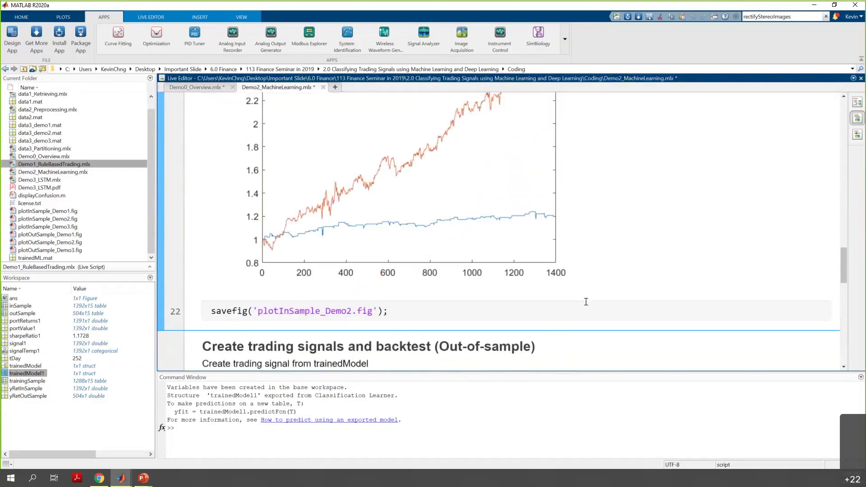
Run the out-of-sample backtesting section and emphasize its heading.
{"action": "left_click", "coordinate": [586, 305]}
{"action": "scroll", "coordinate": [586, 306], "scroll_direction": "down", "scroll_amount": 5}
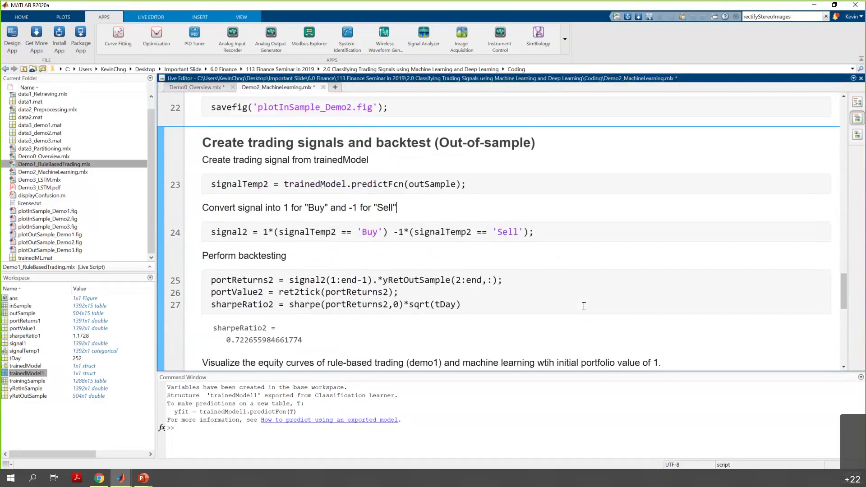
{"action": "left_click", "coordinate": [166, 282]}
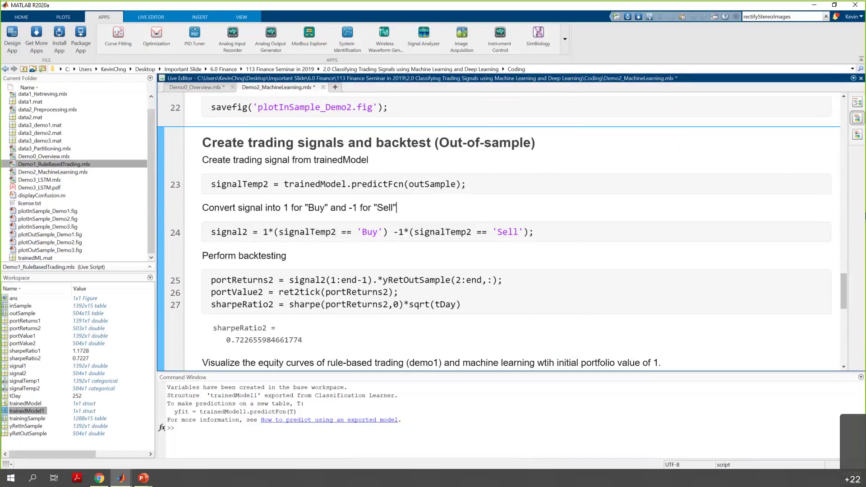
{"action": "scroll", "coordinate": [440, 224], "scroll_direction": "down", "scroll_amount": 5}
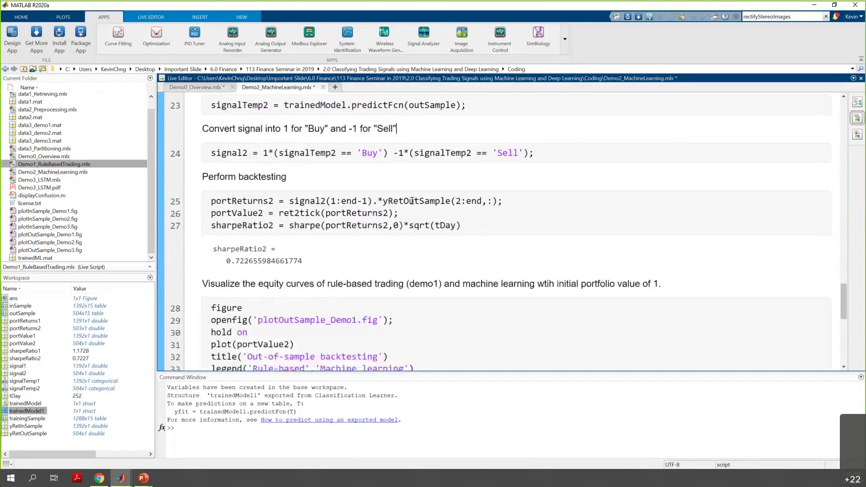
{"action": "left_click_drag", "start_coordinate": [535, 143], "coordinate": [237, 144]}
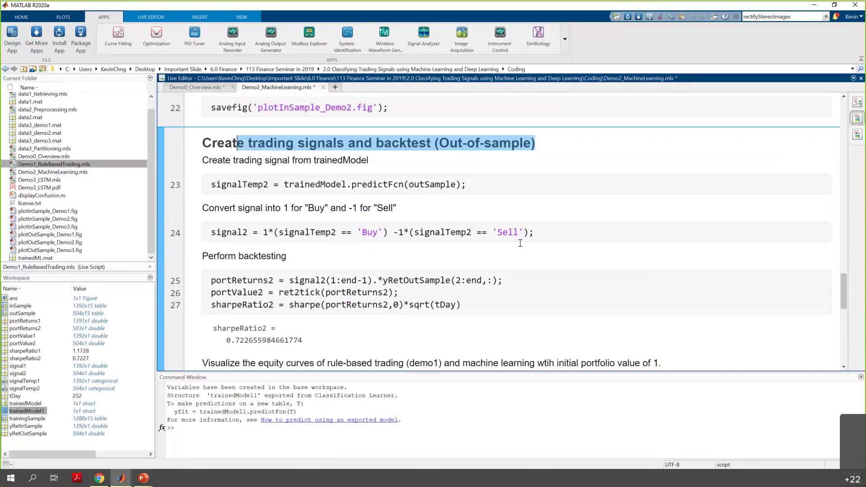
{"action": "left_click", "coordinate": [478, 245]}
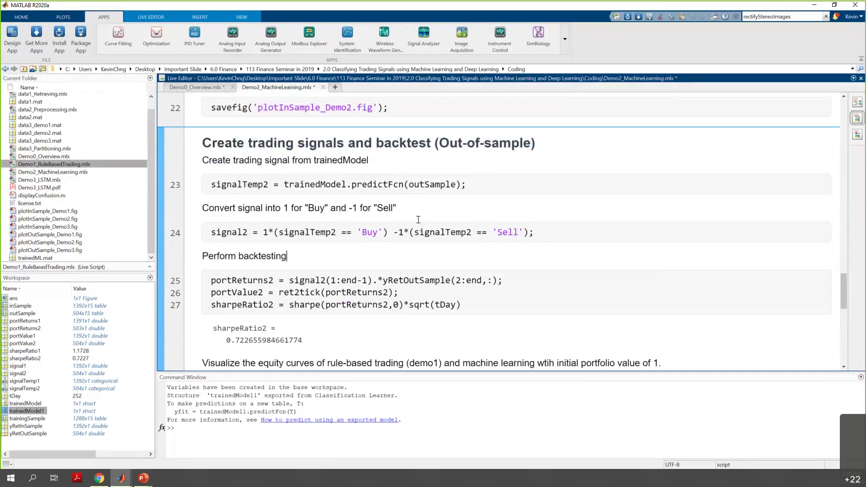
Review sharpeRatio2 of 0.7227 and scroll to the Out-of-sample backtesting equity curves.
{"action": "scroll", "coordinate": [418, 219], "scroll_direction": "down", "scroll_amount": 3}
{"action": "left_click_drag", "start_coordinate": [273, 203], "coordinate": [217, 206]}
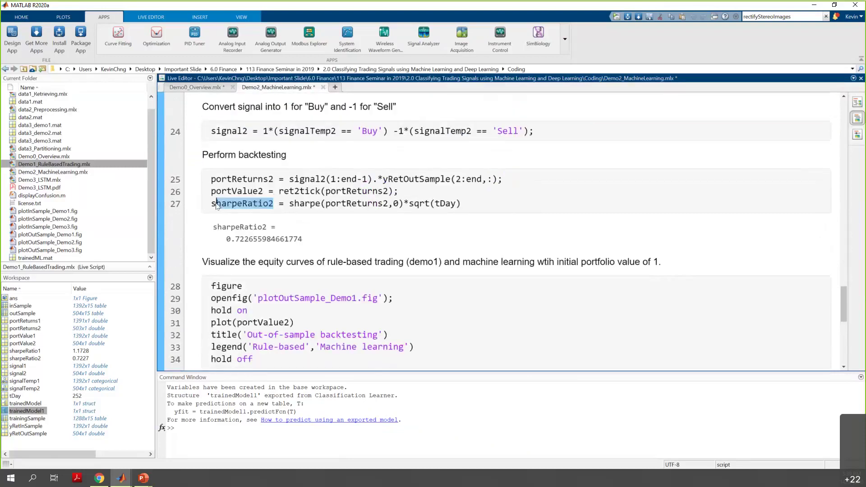
{"action": "left_click", "coordinate": [427, 262]}
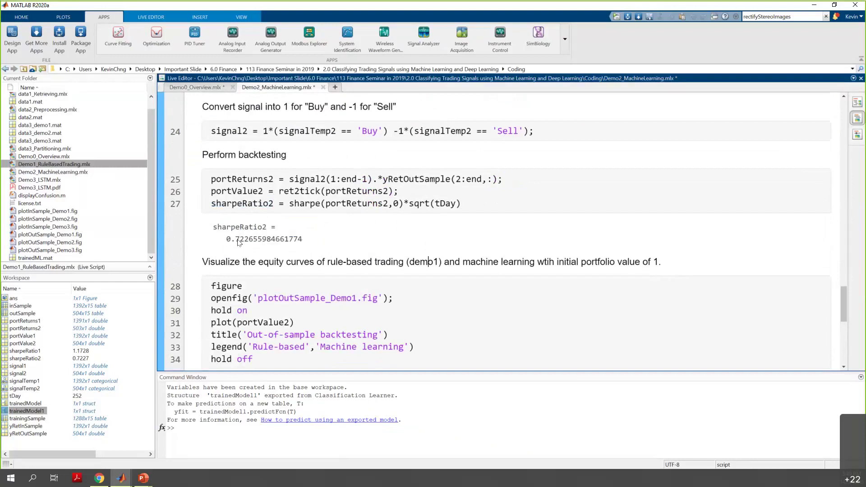
{"action": "scroll", "coordinate": [270, 250], "scroll_direction": "down", "scroll_amount": 5}
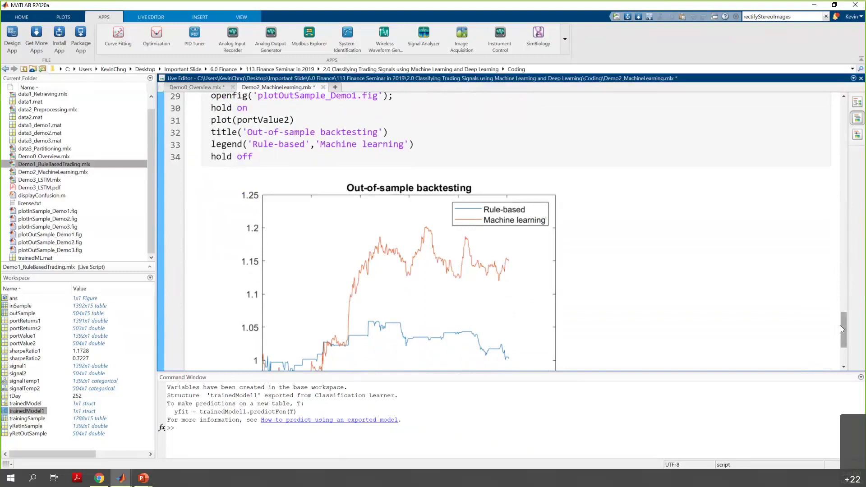
{"action": "left_click_drag", "start_coordinate": [842, 328], "coordinate": [842, 337]}
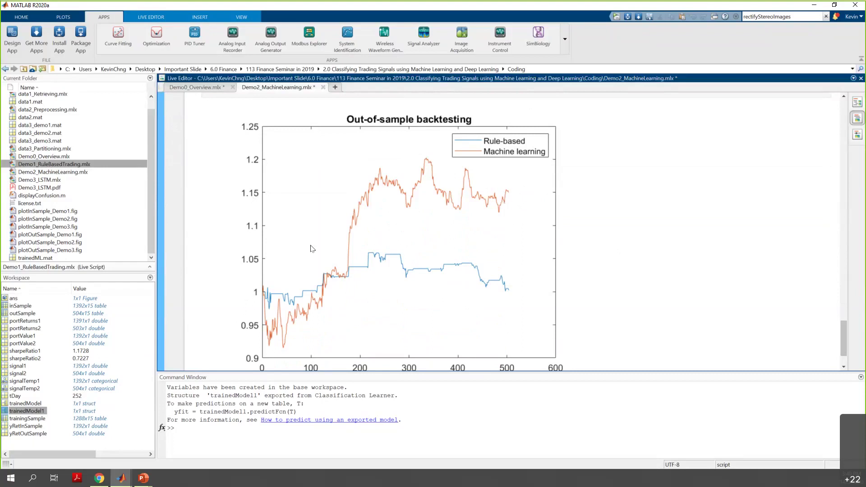
{"action": "scroll", "coordinate": [427, 267], "scroll_direction": "down", "scroll_amount": 2}
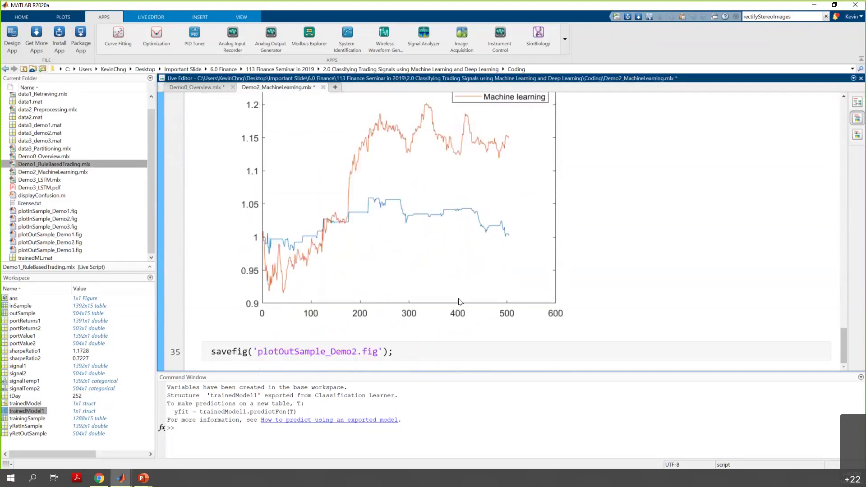
Close the Demo2 machine learning script and return to the 'Demonstrate 3 Demos today' slide.
{"action": "left_click", "coordinate": [216, 90]}
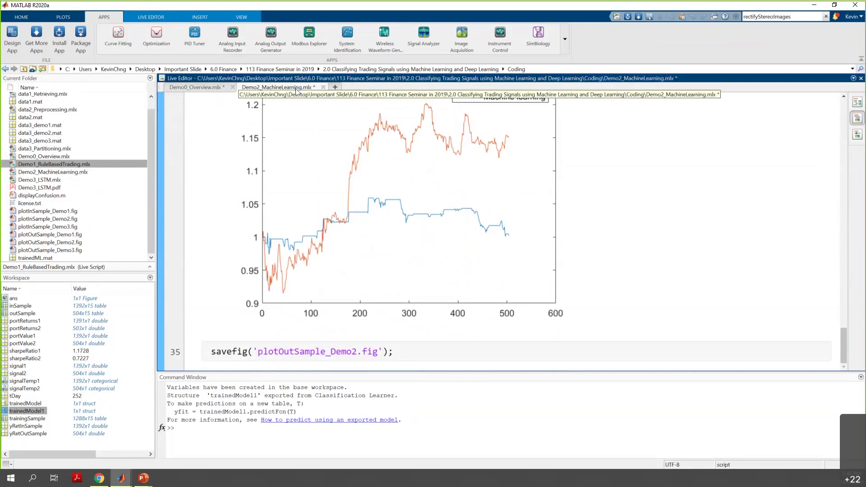
{"action": "left_click", "coordinate": [316, 89]}
{"action": "left_click", "coordinate": [323, 88]}
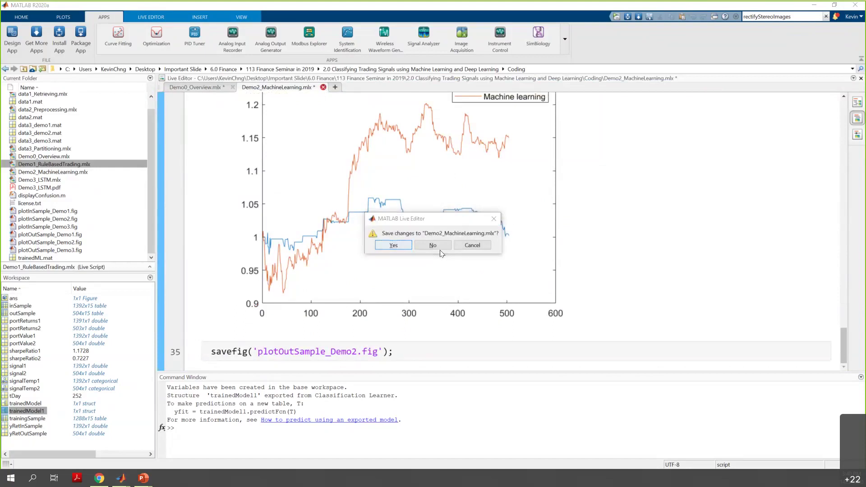
{"action": "key", "text": "alt+Tab"}
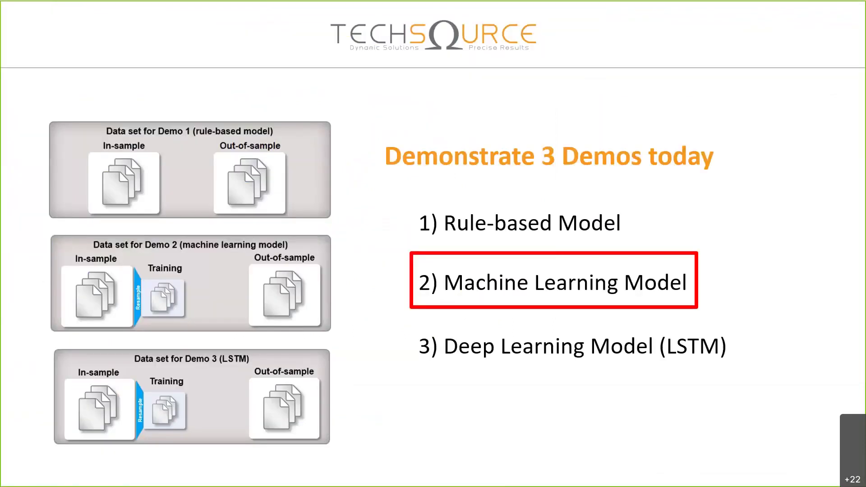